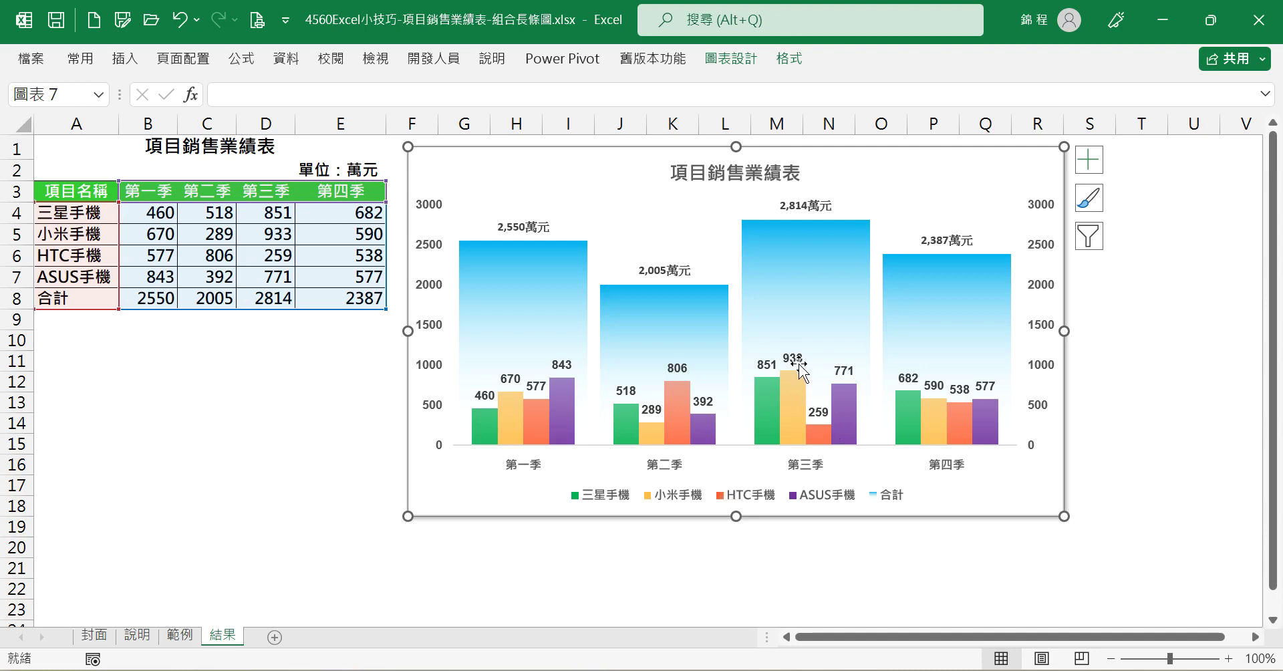
Step: On the 範例 sheet, insert the recommended 群組直條圖 chart with a 合計 line from A3:E8 and align its top with row 3
{"action": "mouse_move", "coordinate": [808, 361]}
{"action": "left_click", "coordinate": [179, 634]}
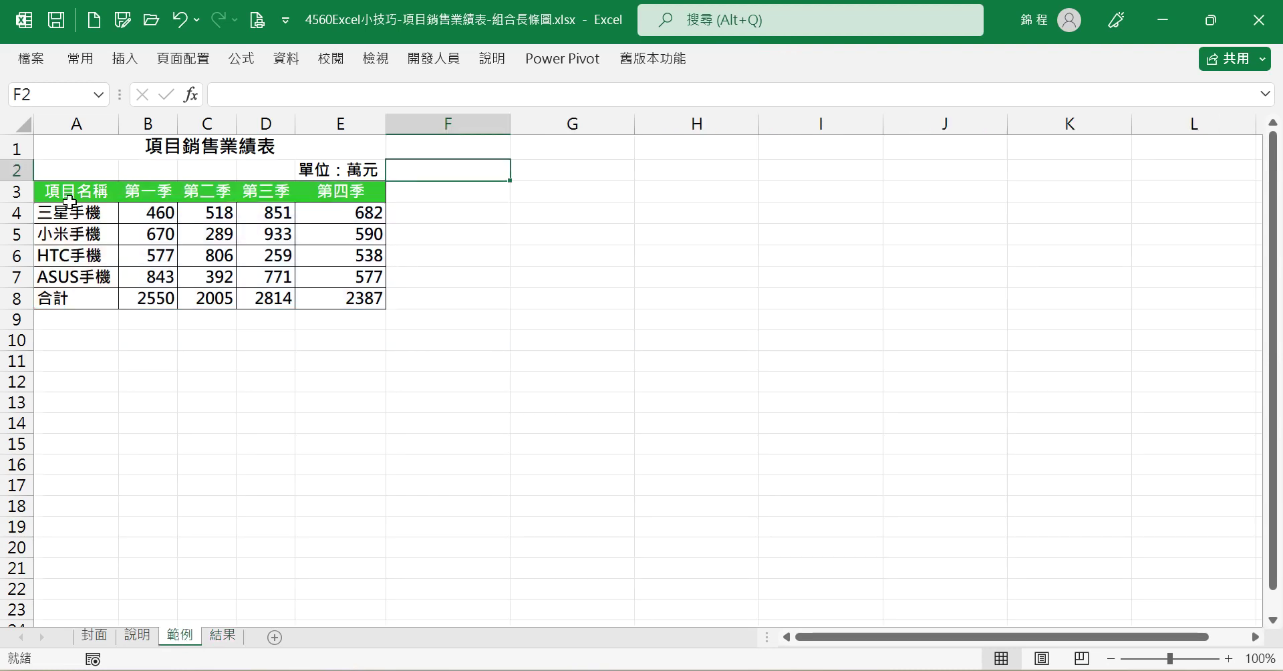
{"action": "left_click_drag", "start_coordinate": [65, 197], "coordinate": [338, 290]}
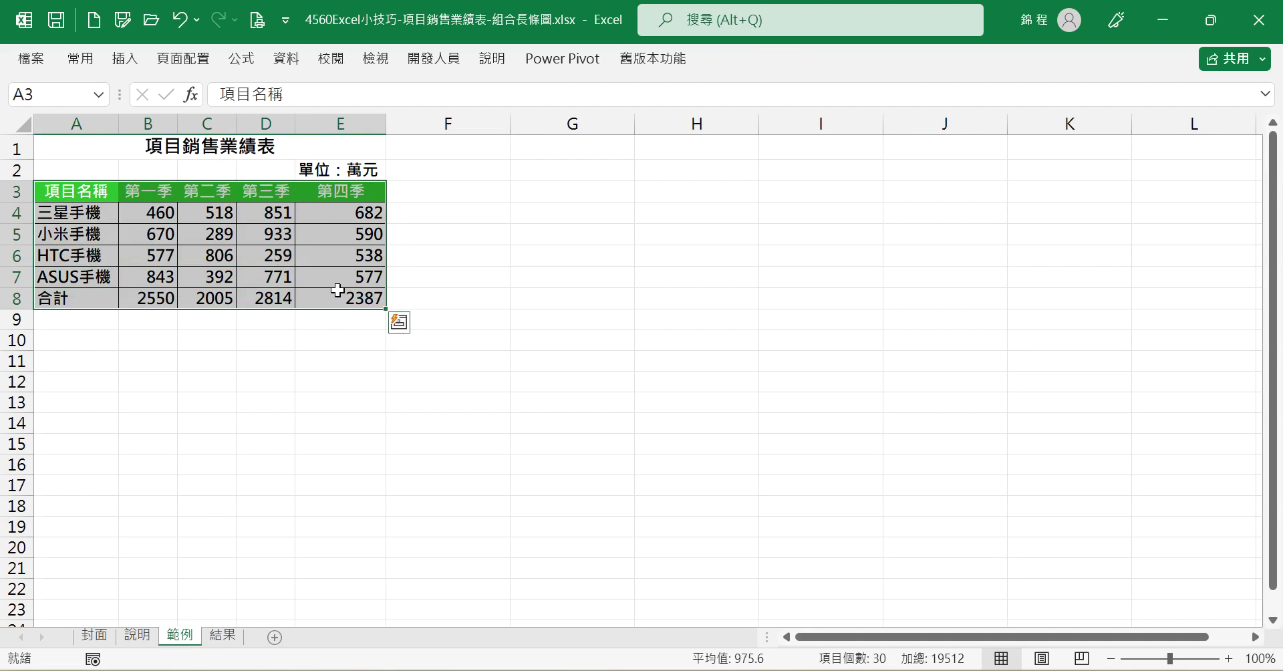
{"action": "left_click", "coordinate": [125, 62]}
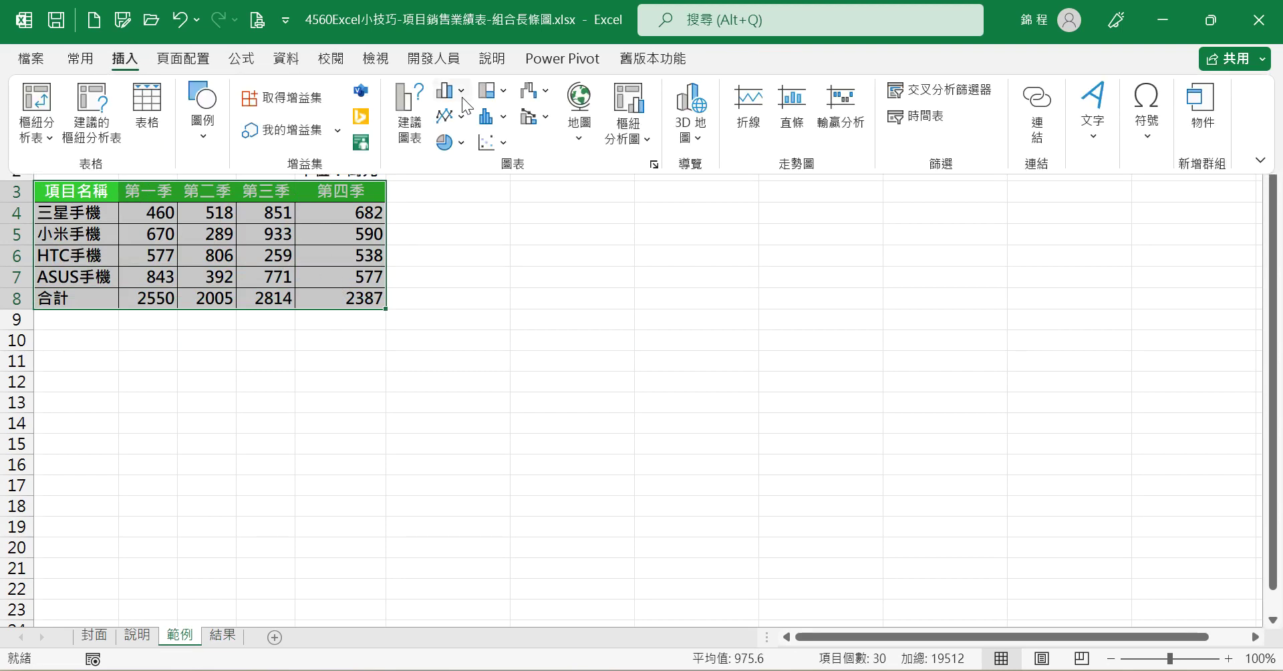
{"action": "left_click", "coordinate": [409, 113]}
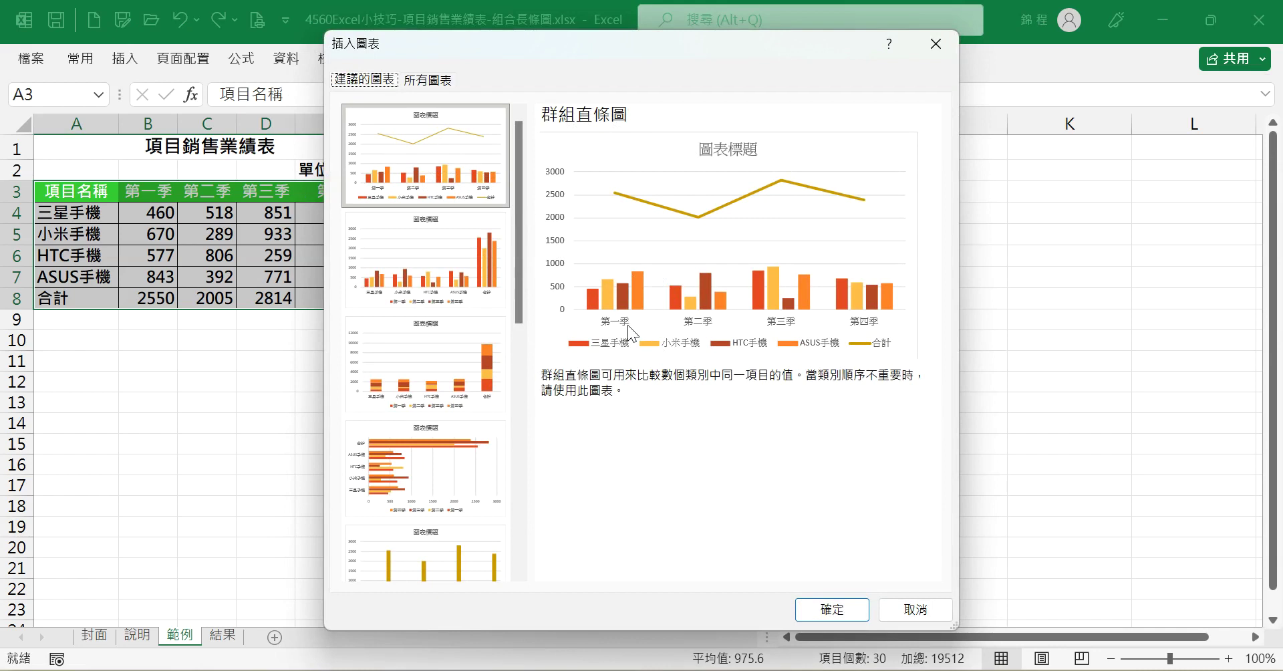
{"action": "left_click", "coordinate": [844, 609]}
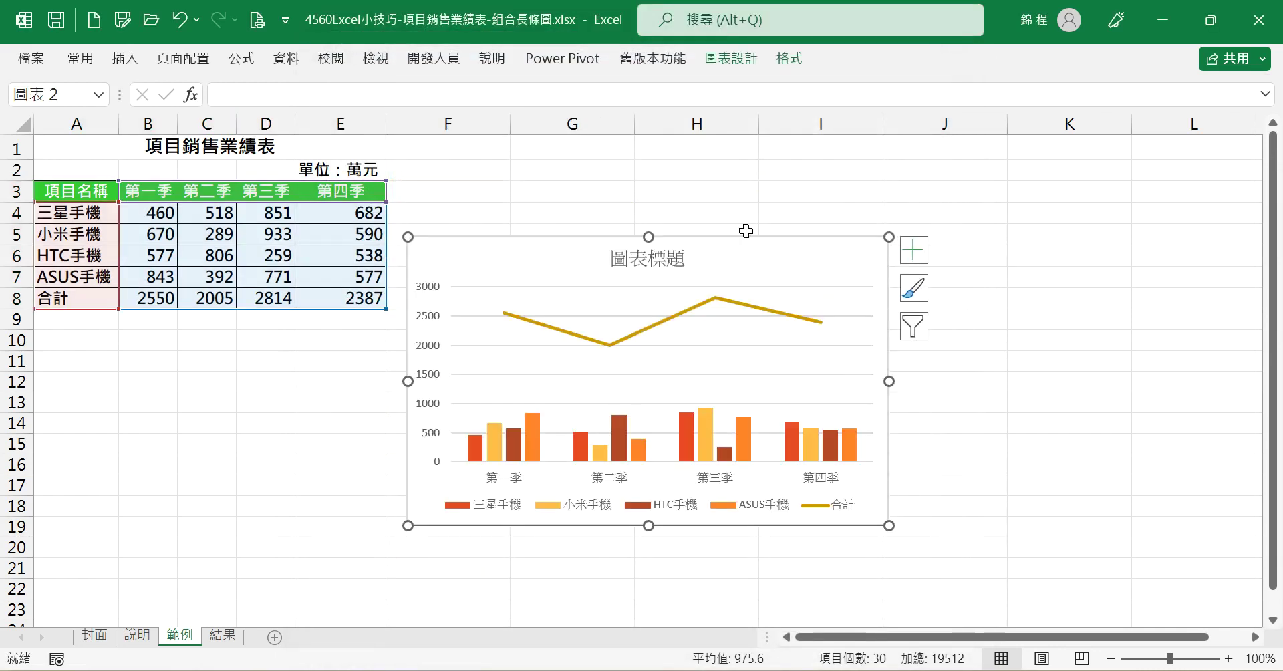
{"action": "left_click_drag", "start_coordinate": [744, 235], "coordinate": [744, 174]}
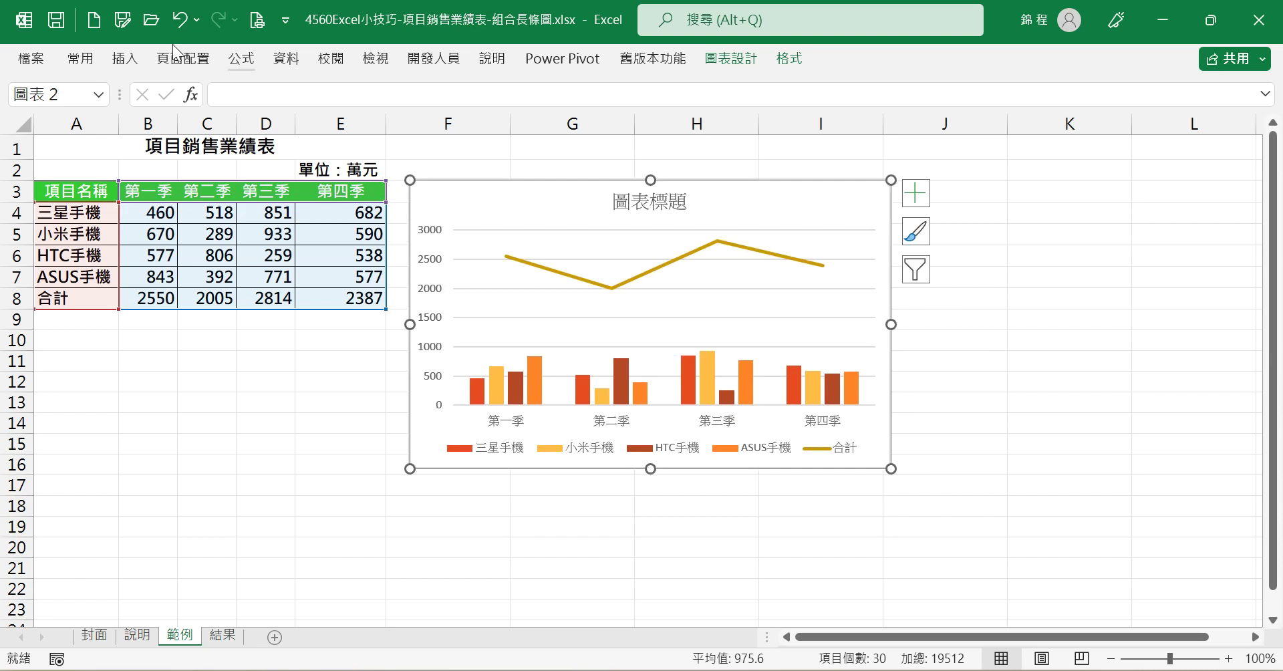
Step: Switch the chart's rows and columns twice, plotting all series including 合計 as columns with the quarters as categories
{"action": "double_click", "coordinate": [78, 64]}
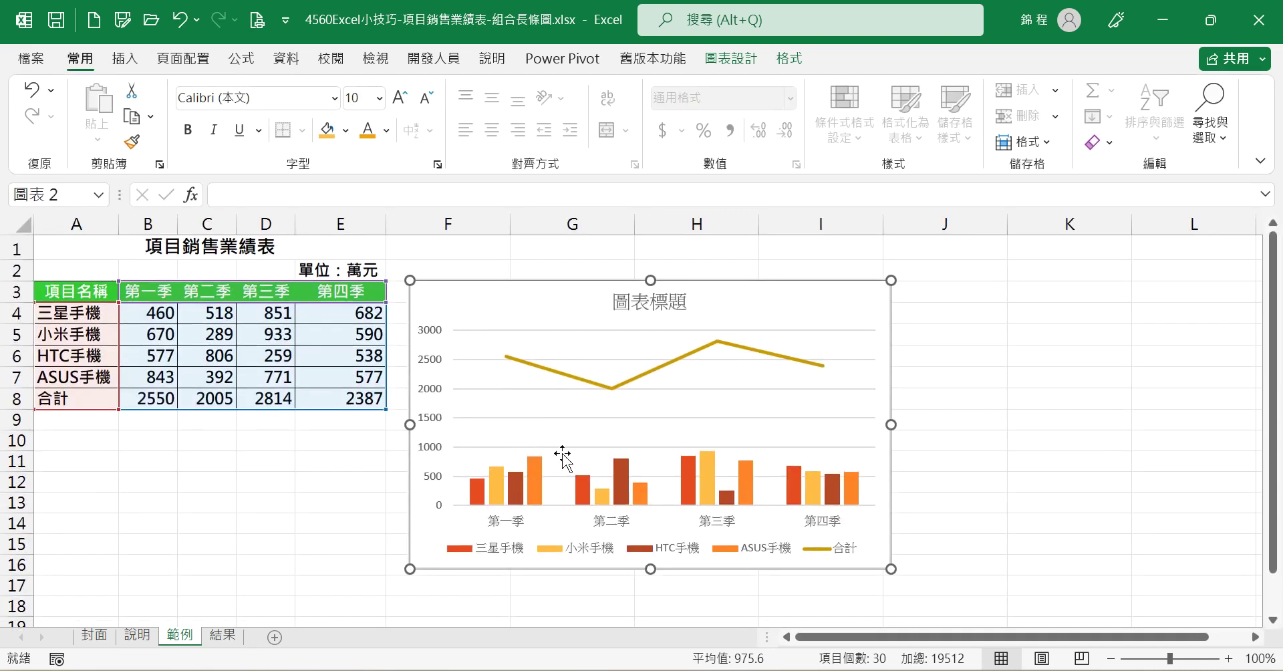
{"action": "left_click", "coordinate": [746, 64]}
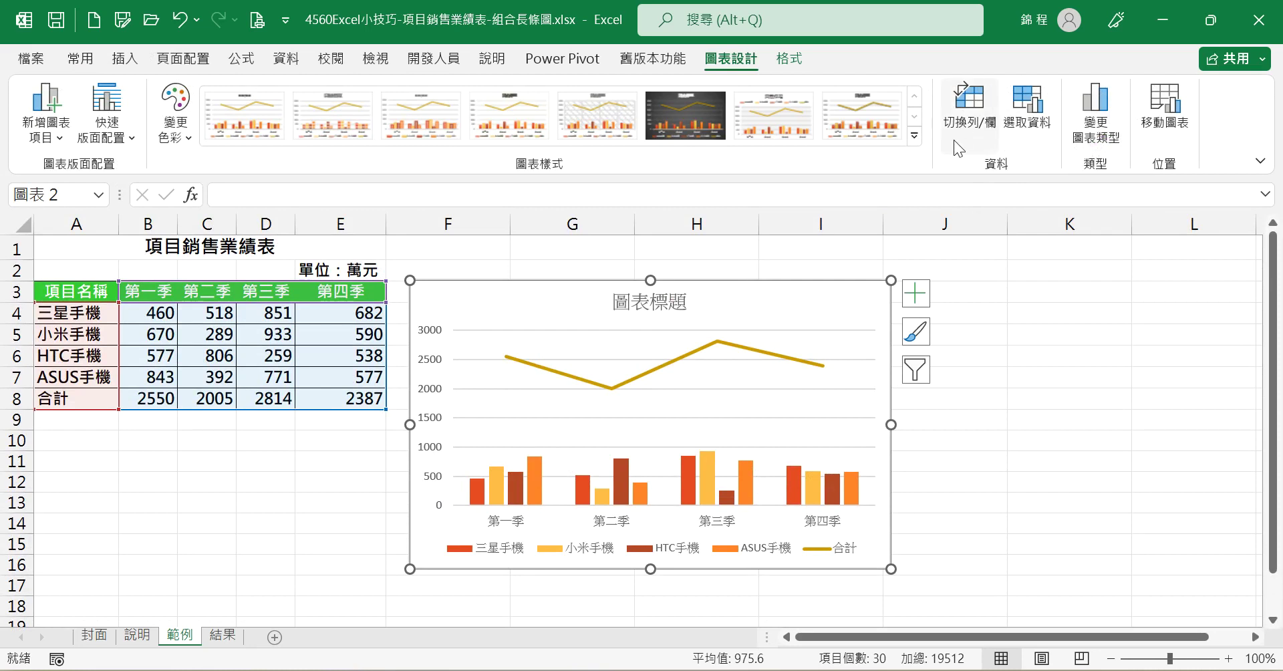
{"action": "left_click", "coordinate": [986, 124]}
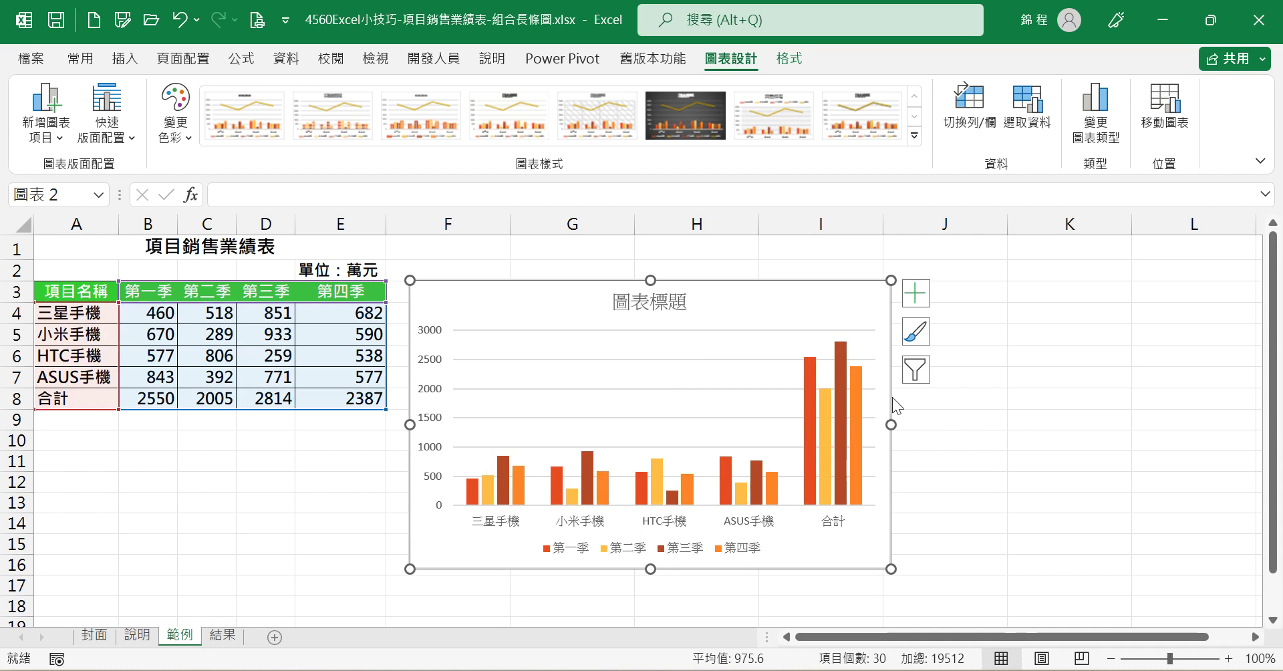
{"action": "left_click", "coordinate": [977, 133]}
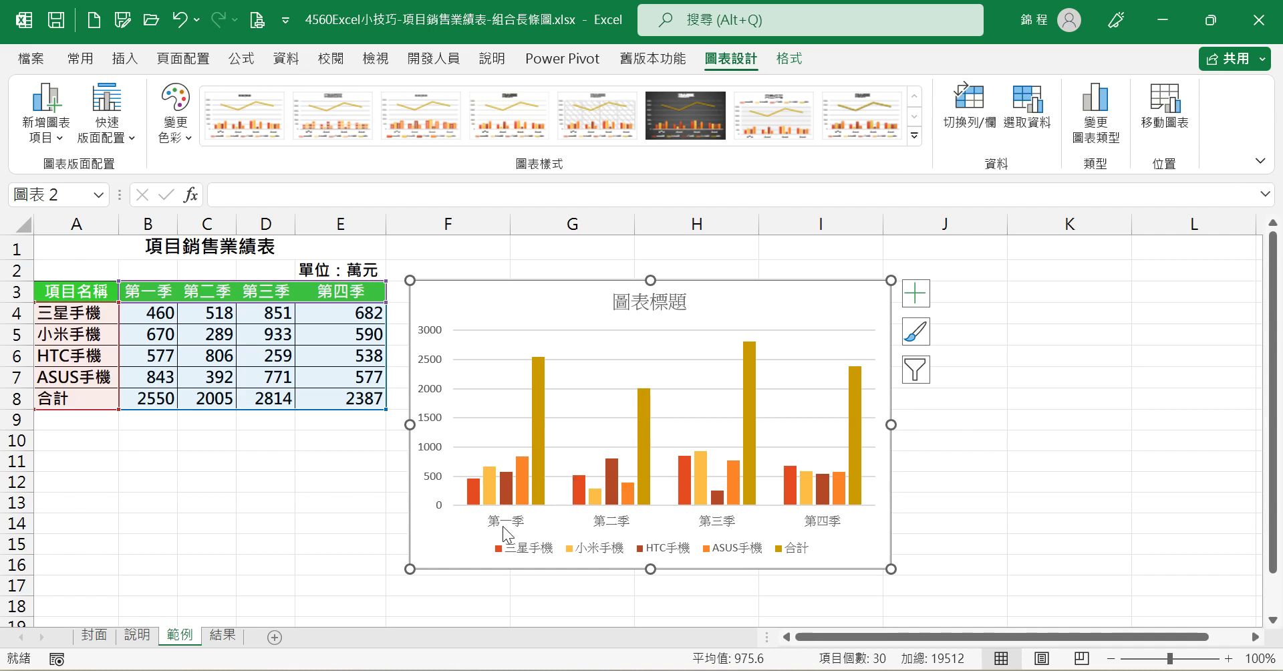
Step: Format the chart's quarter axis labels in bold 微軟正黑體 at size 10
{"action": "left_click", "coordinate": [815, 523]}
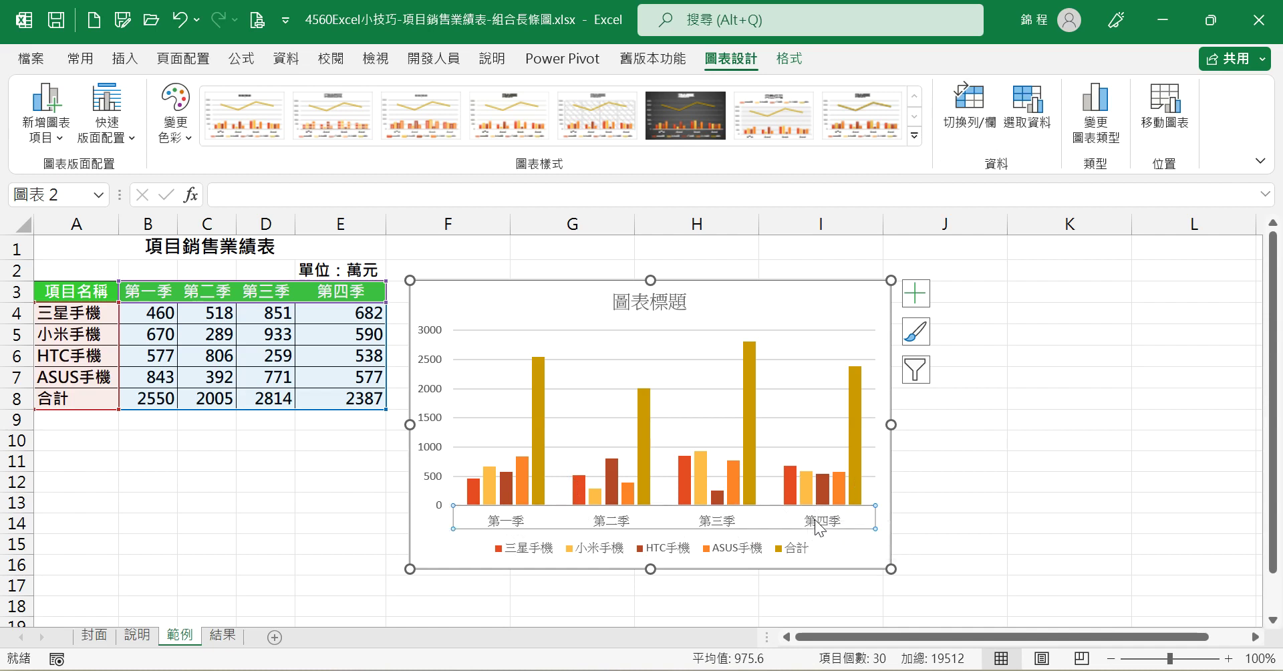
{"action": "left_click", "coordinate": [74, 62]}
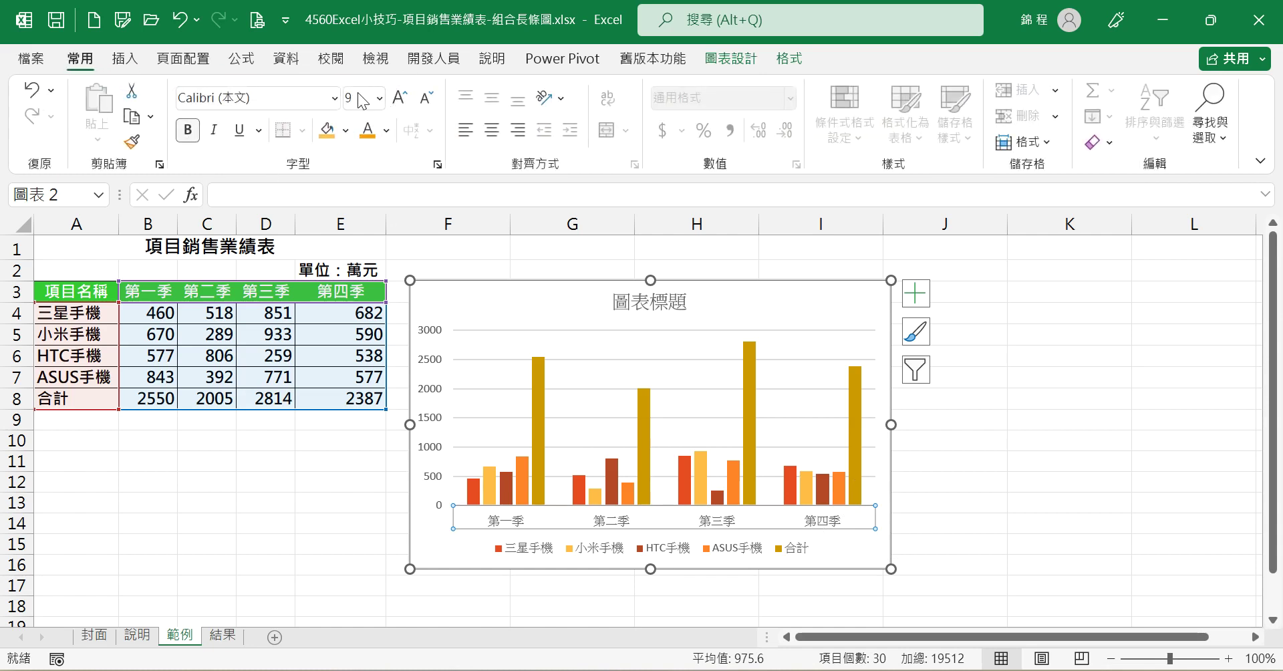
{"action": "left_click", "coordinate": [334, 98]}
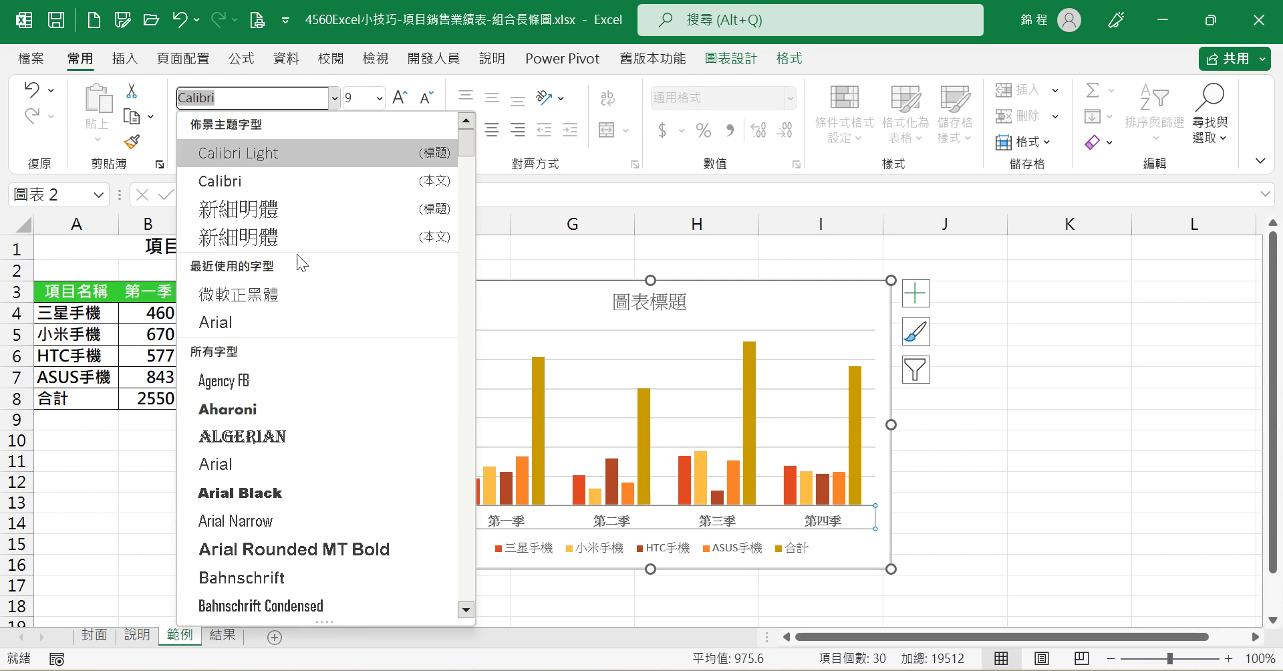
{"action": "left_click", "coordinate": [252, 297]}
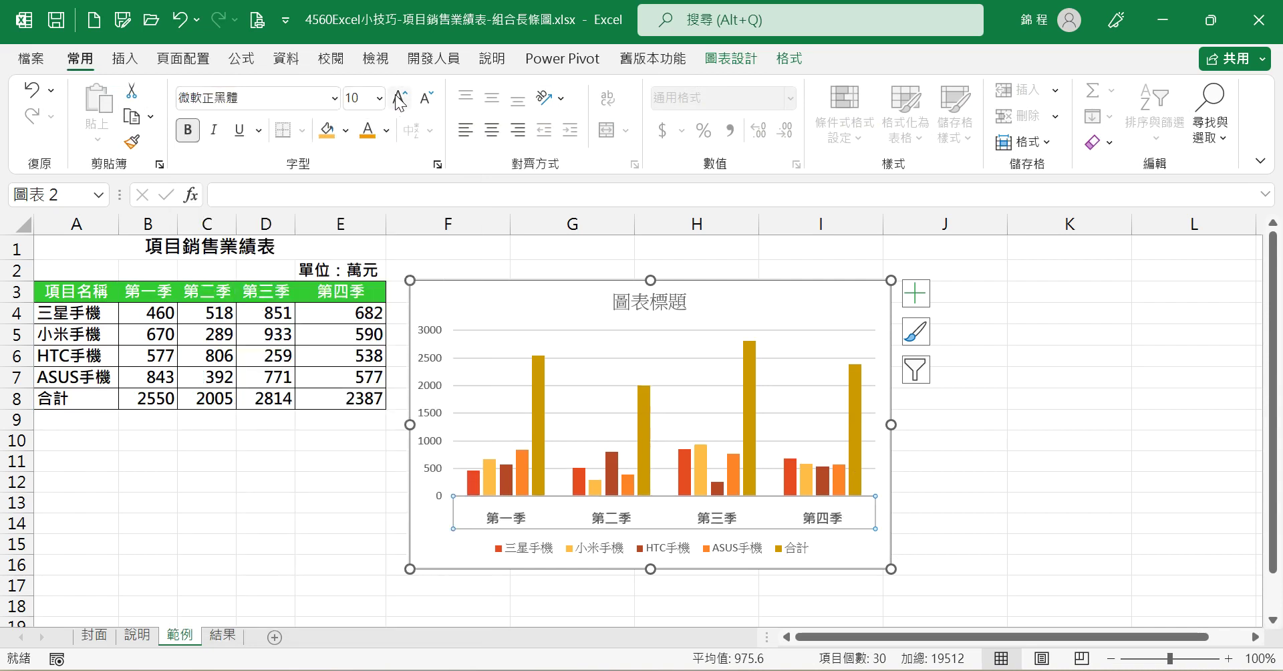
Step: Format the chart's vertical value axis labels in bold Arial
{"action": "left_click", "coordinate": [434, 399]}
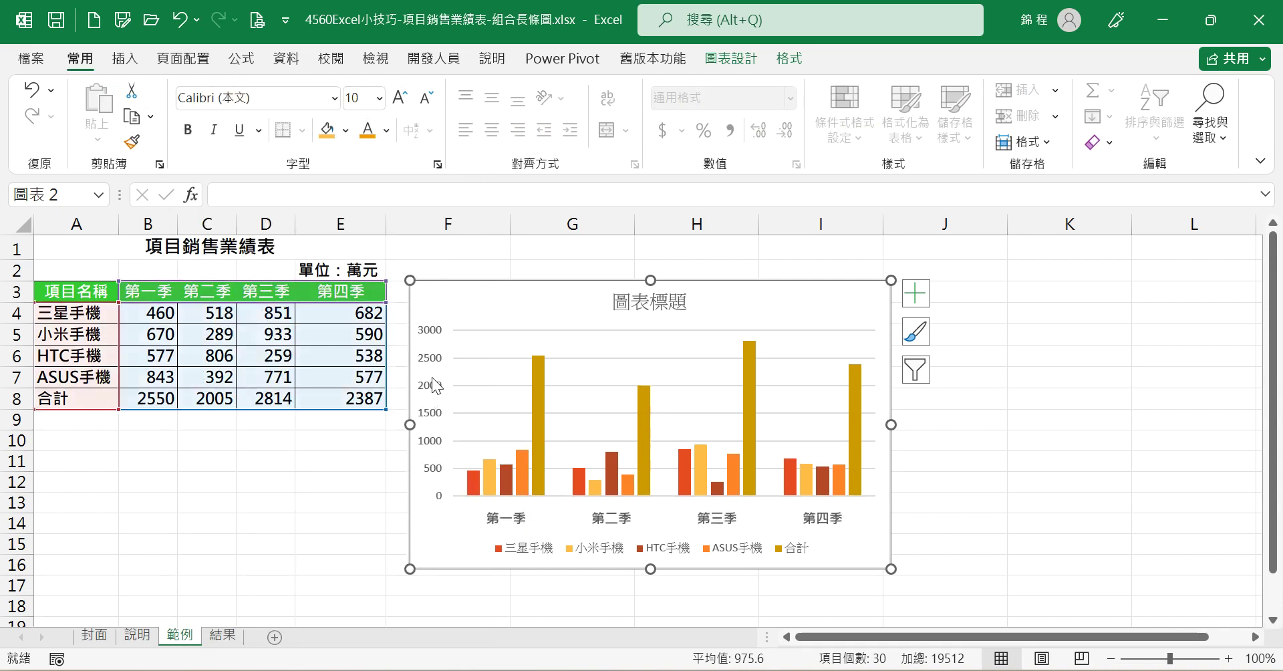
{"action": "left_click", "coordinate": [434, 386]}
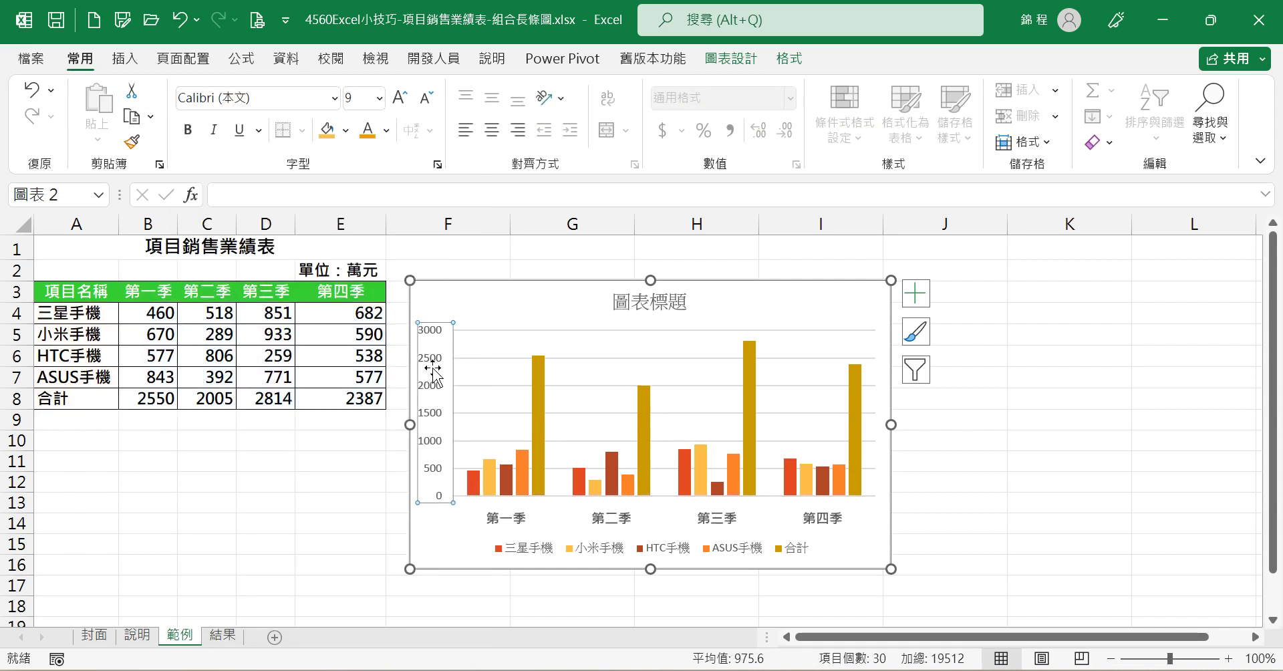
{"action": "left_click", "coordinate": [333, 99]}
{"action": "left_click", "coordinate": [238, 321]}
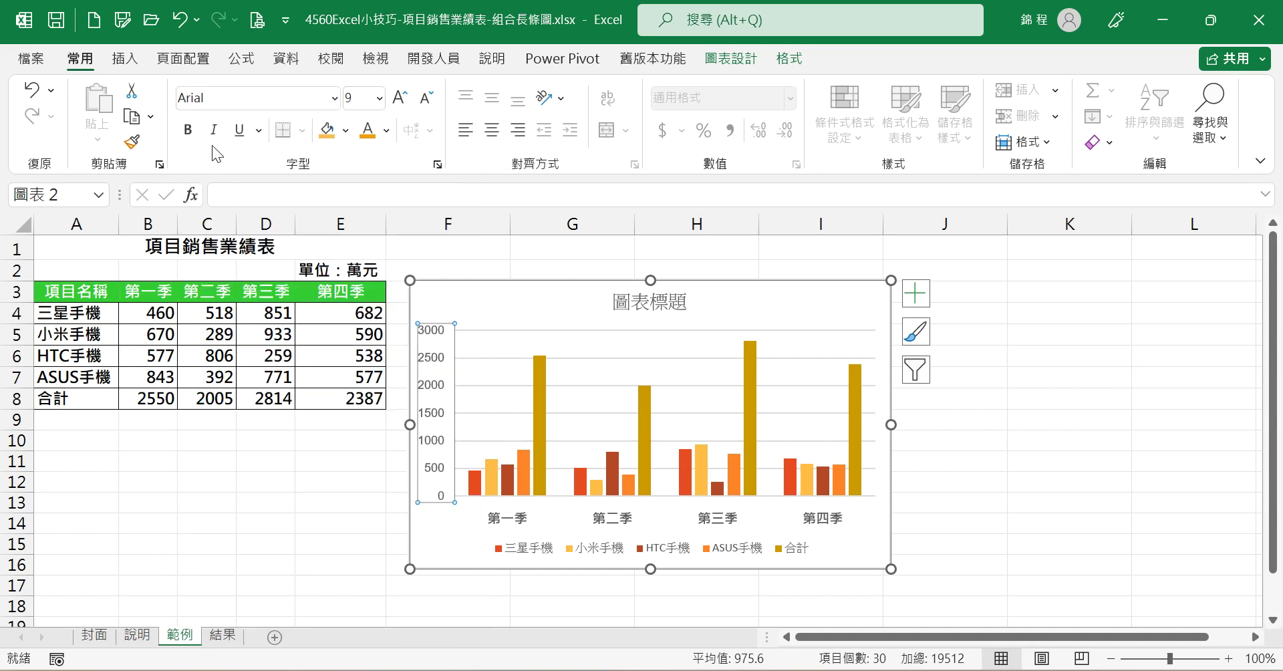
Step: Format the chart legend text in bold 微軟正黑體
{"action": "left_click", "coordinate": [571, 550]}
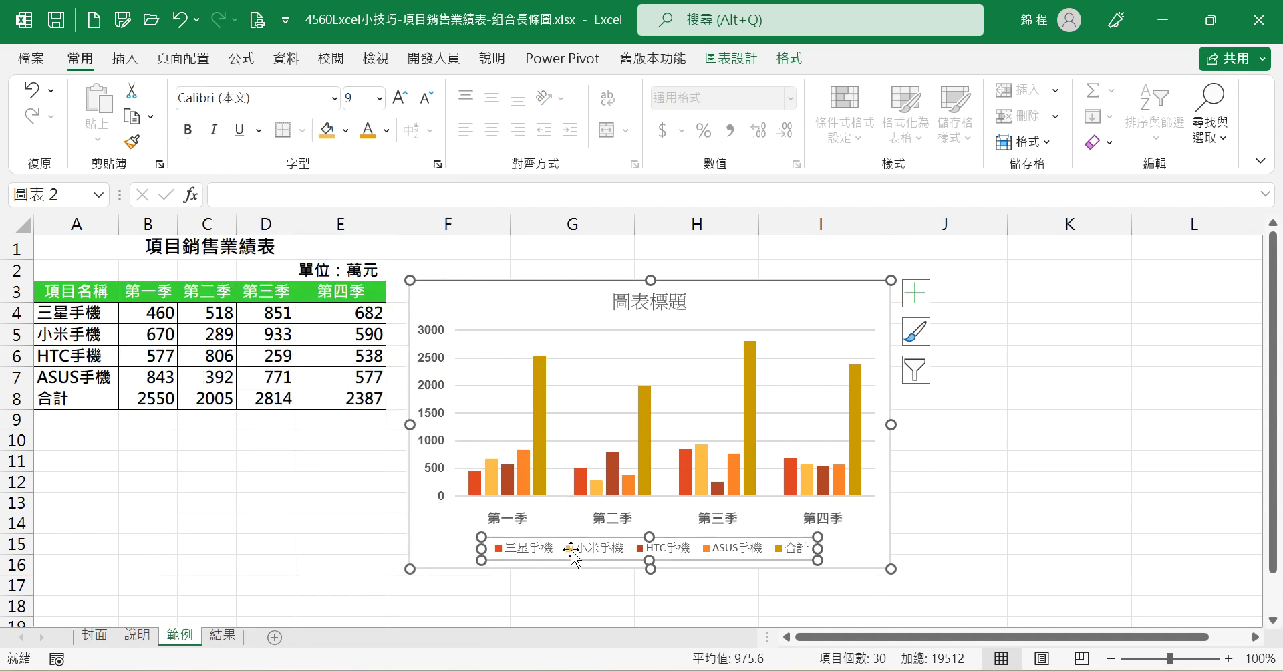
{"action": "left_click", "coordinate": [190, 132]}
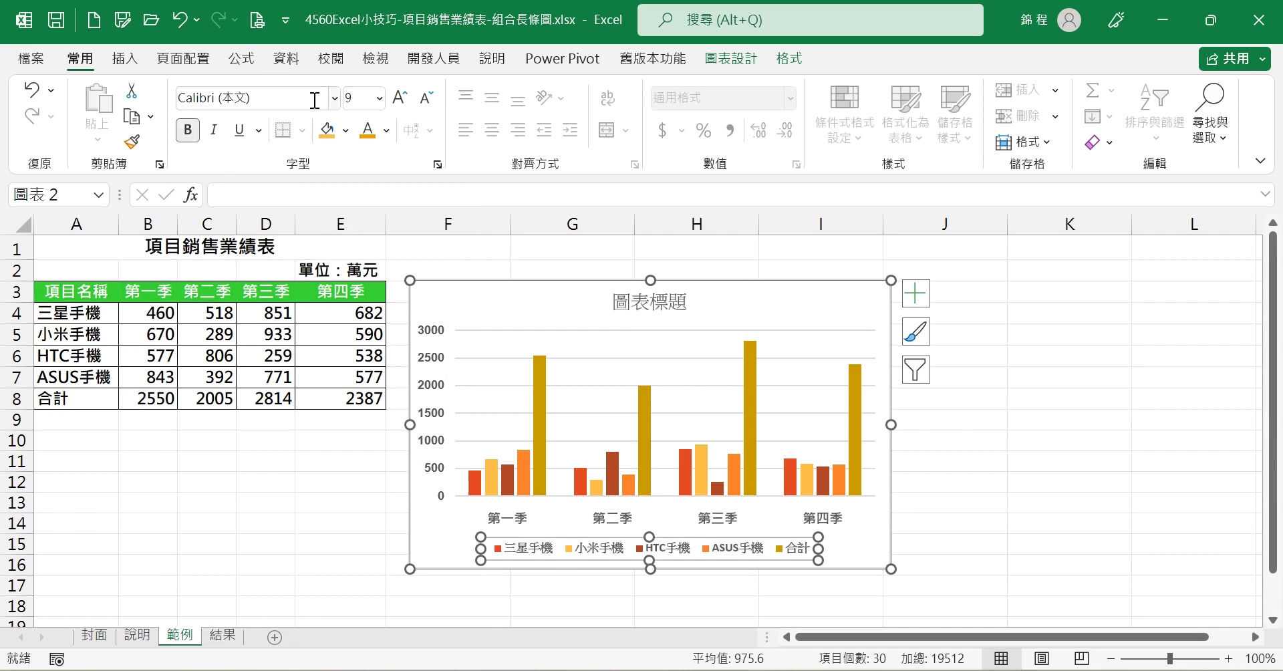
{"action": "left_click", "coordinate": [334, 98]}
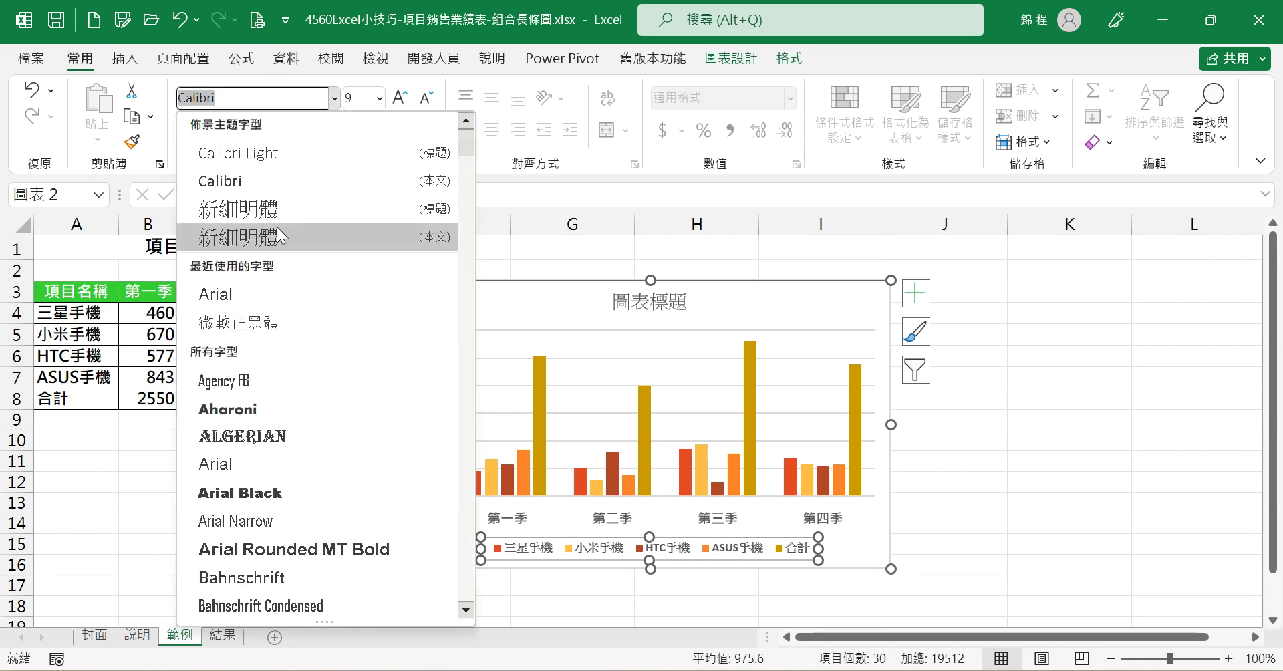
{"action": "left_click", "coordinate": [271, 323]}
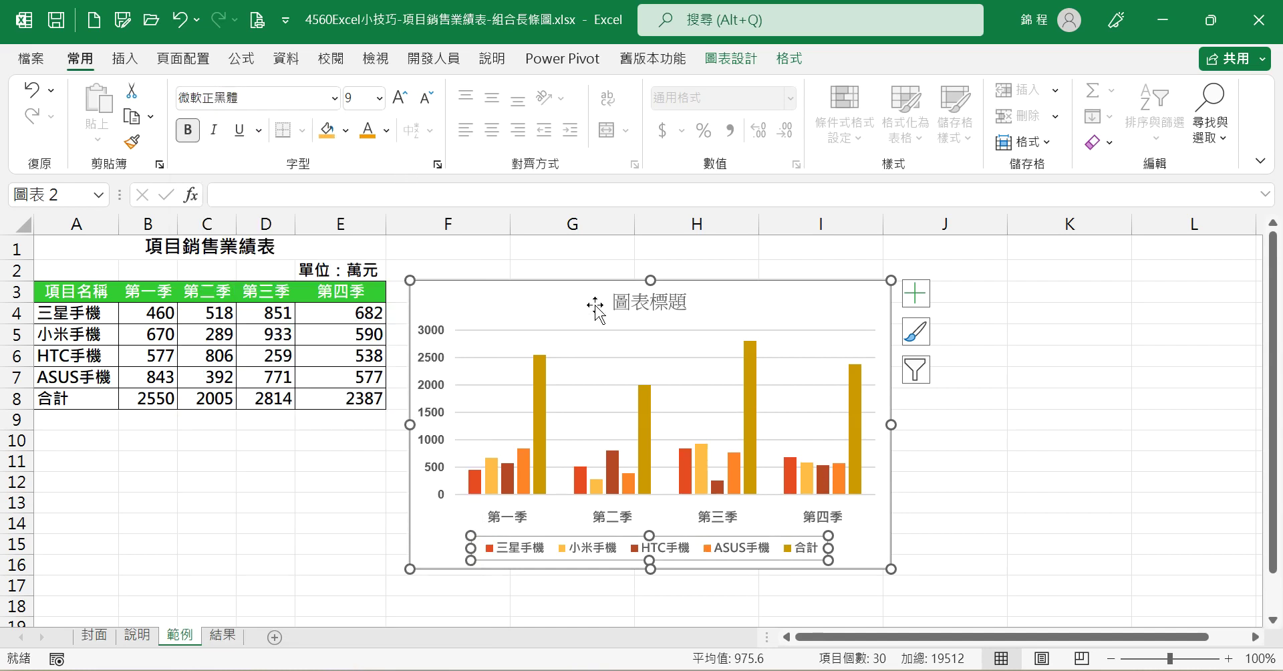
Step: Replace the chart title's placeholder text with 項目銷售業績表
{"action": "left_click", "coordinate": [637, 309]}
{"action": "left_click_drag", "start_coordinate": [612, 302], "coordinate": [688, 302]}
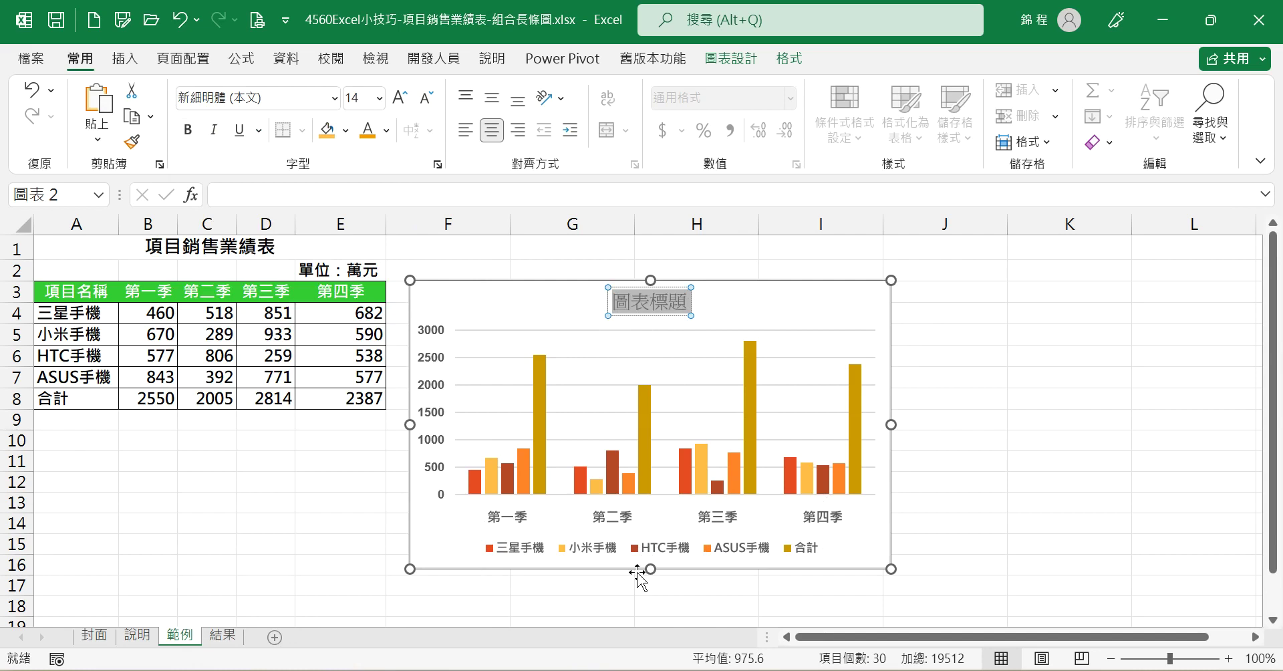
{"action": "type", "text": "項目"}
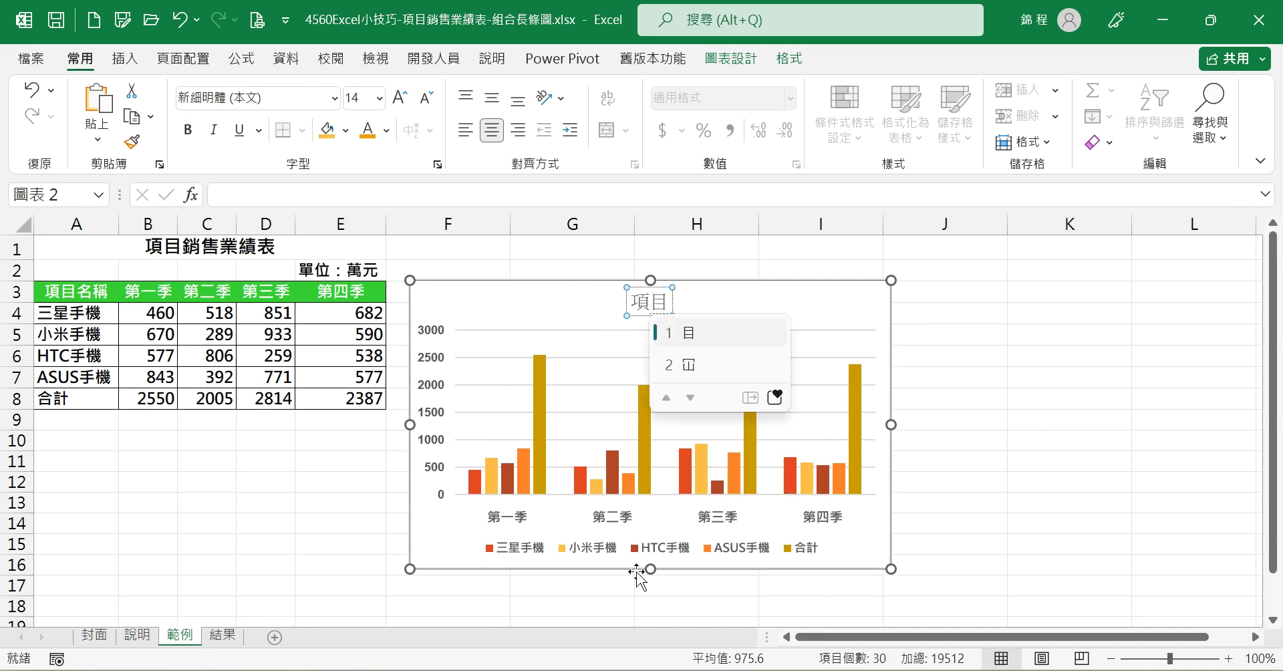
{"action": "type", "text": "銷售"}
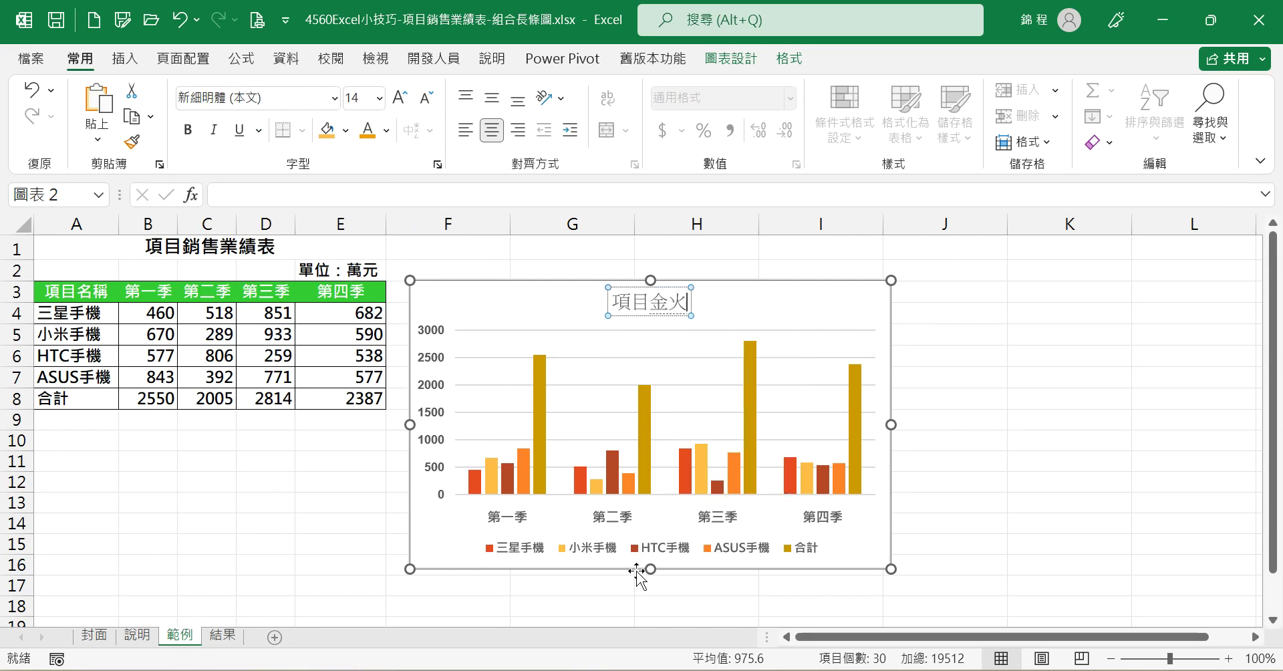
{"action": "type", "text": "廿金廿"}
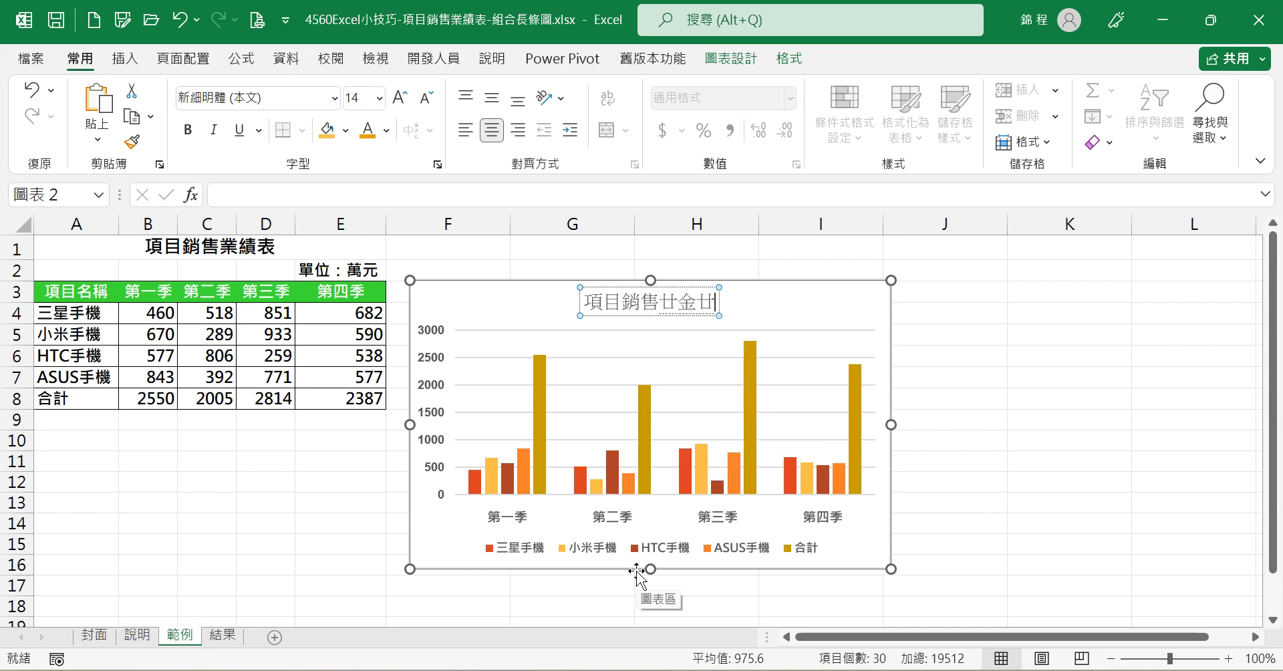
{"action": "type", "text": "業績手"}
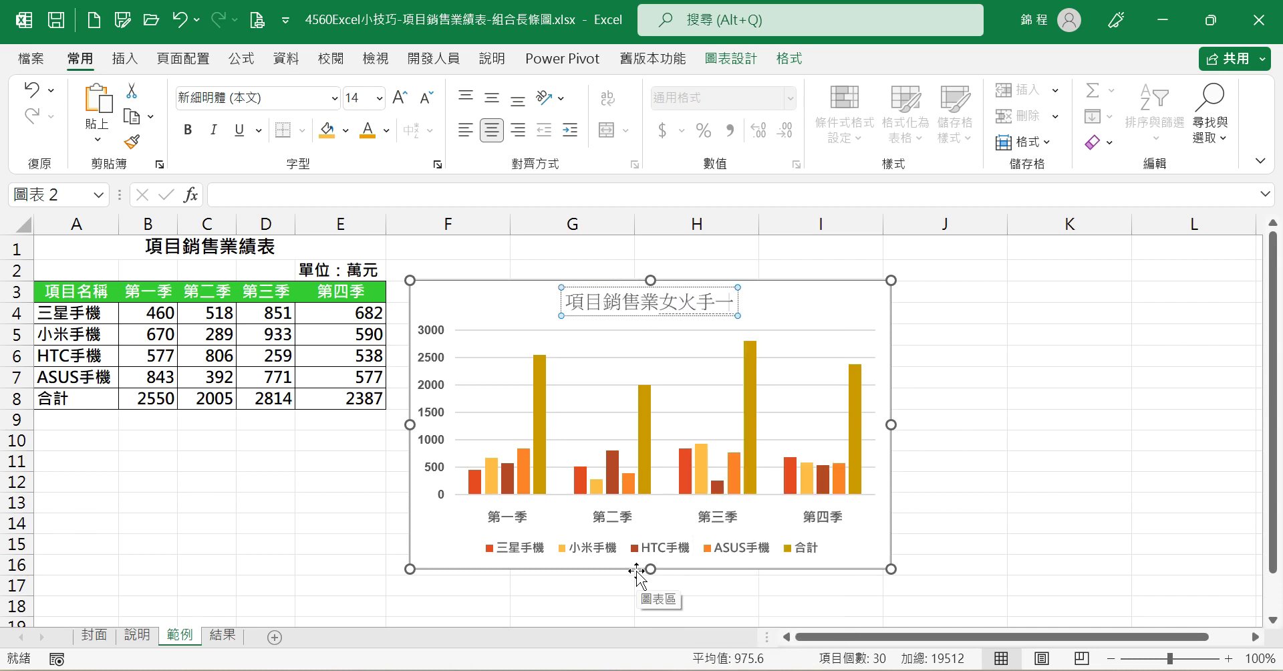
{"action": "type", "text": "表"}
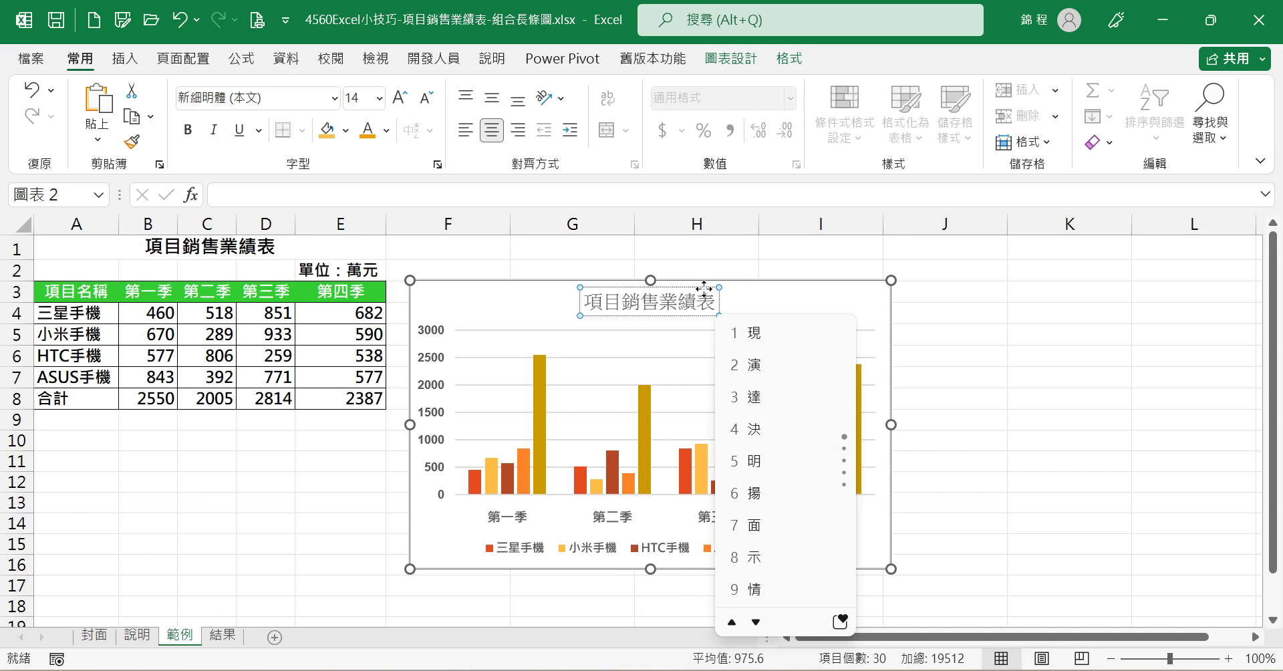
Step: Format the chart title in bold 微軟正黑體 with an orange font colour
{"action": "left_click", "coordinate": [335, 98]}
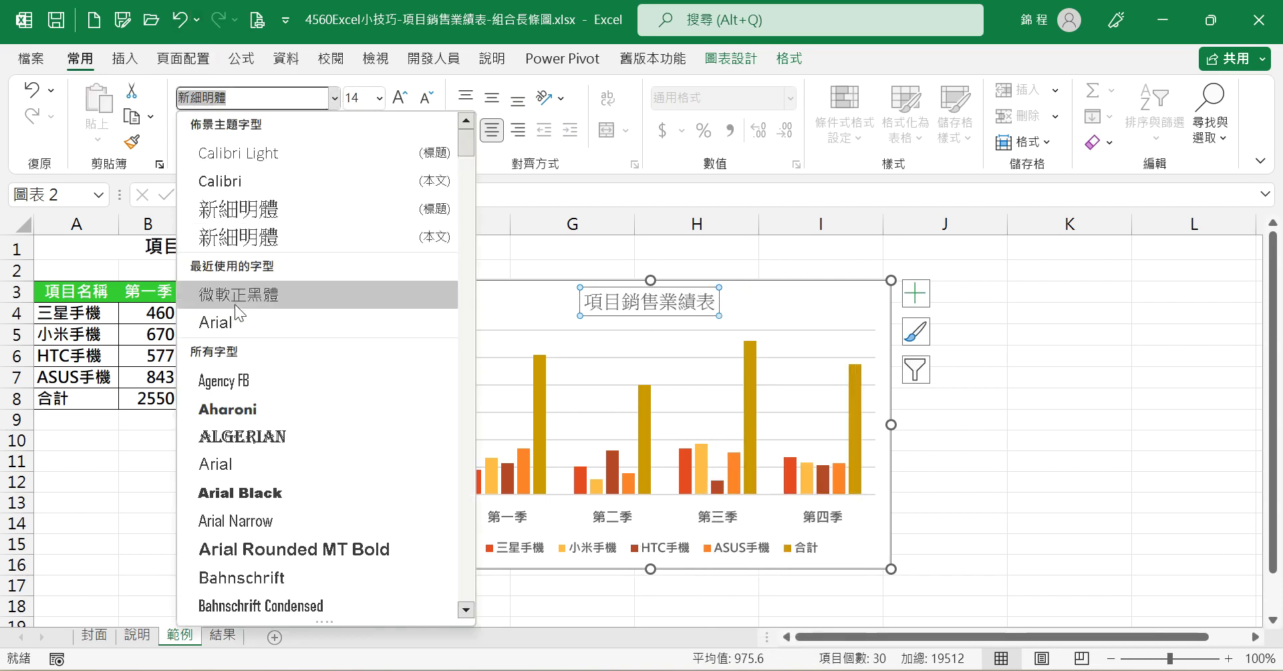
{"action": "left_click", "coordinate": [250, 294]}
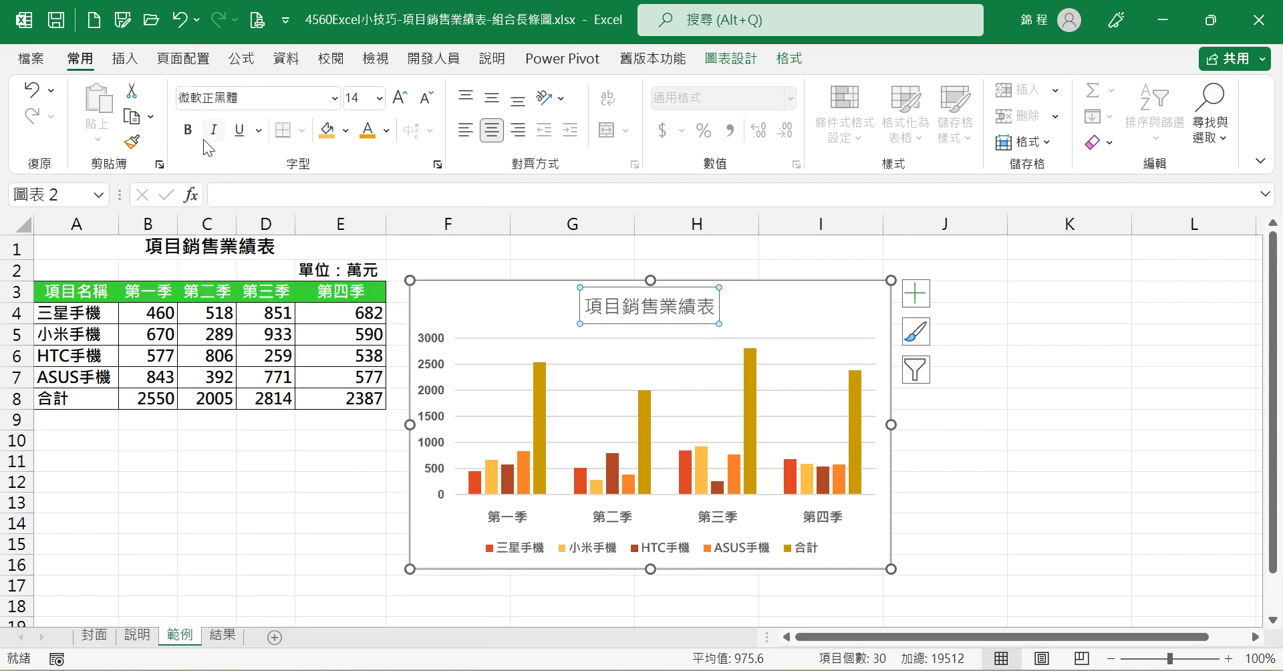
{"action": "left_click", "coordinate": [188, 130]}
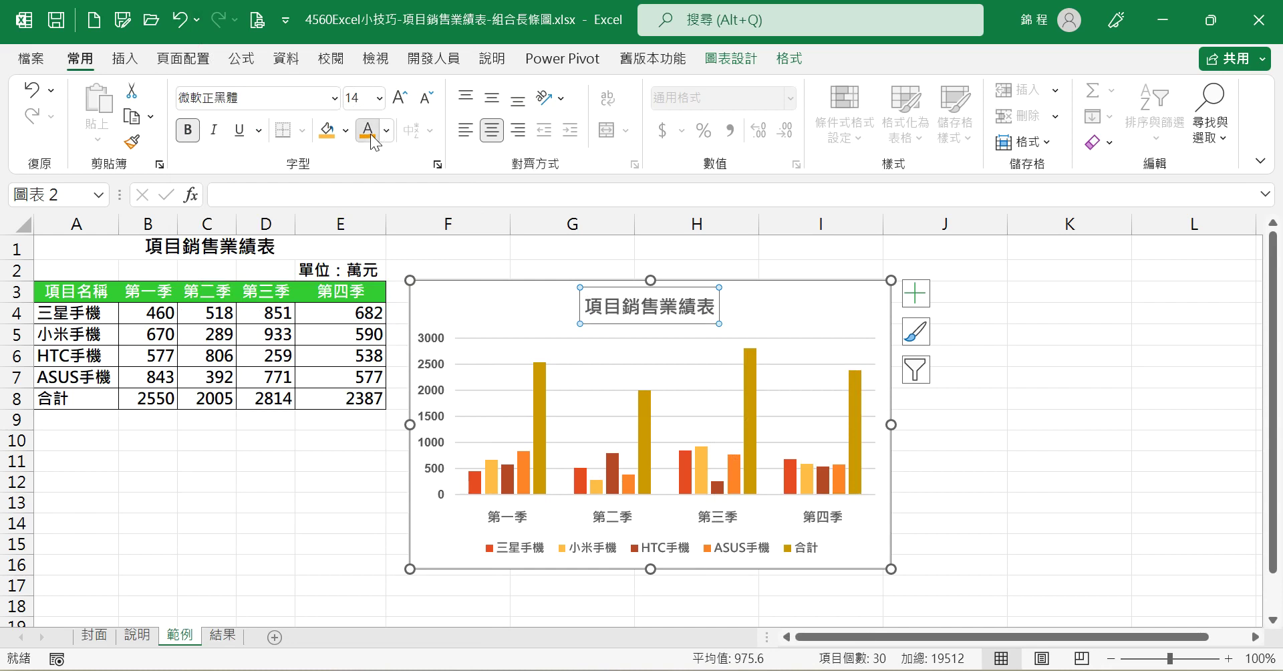
{"action": "left_click", "coordinate": [369, 133]}
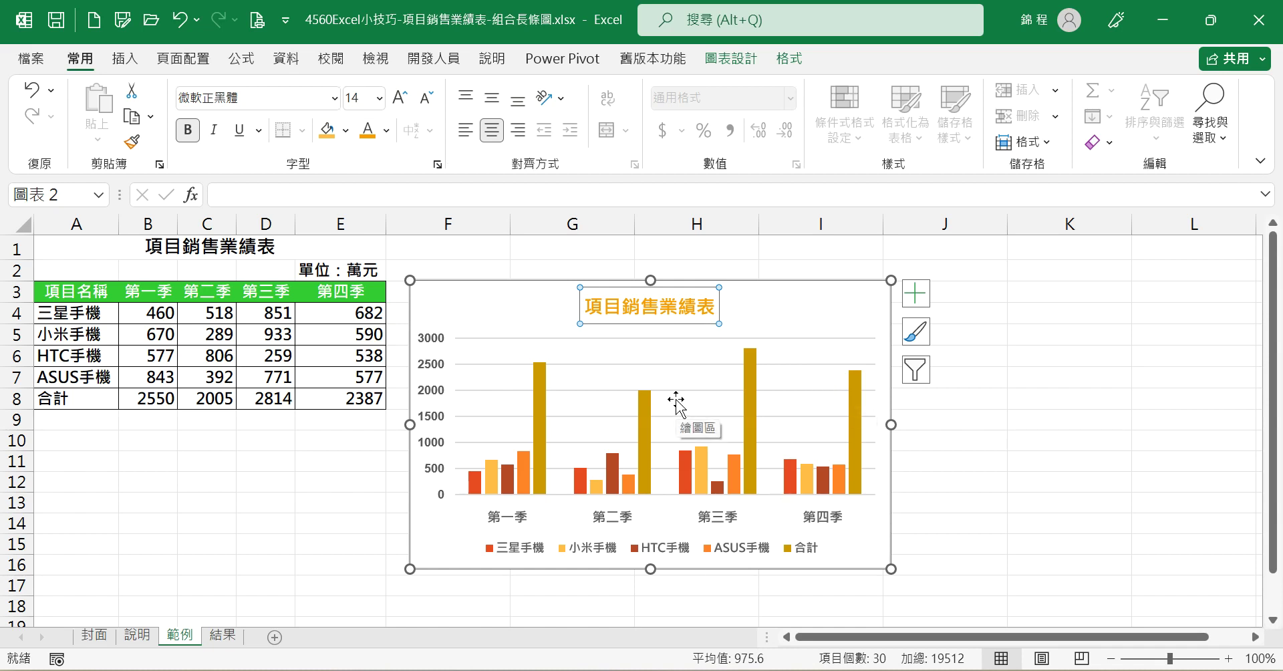
Step: Change the chart type to a combo chart (組合圖) and set the ASUS手機 series to 群組直條圖
{"action": "left_click", "coordinate": [738, 59]}
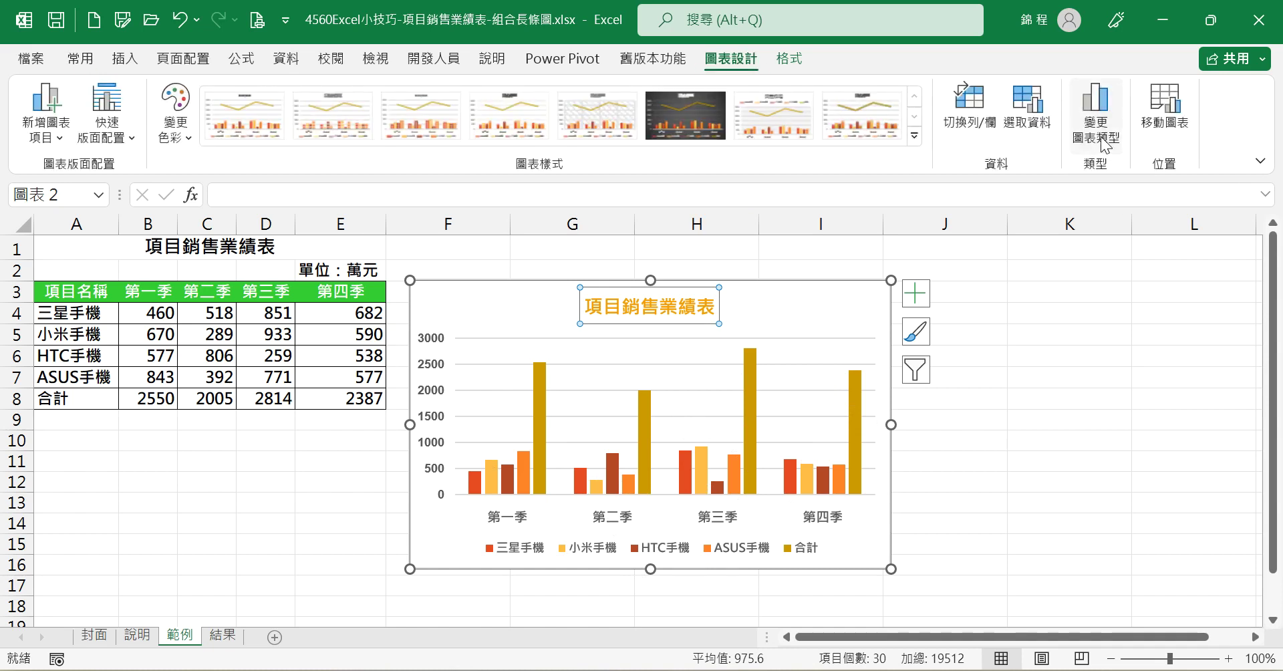
{"action": "left_click", "coordinate": [1101, 137]}
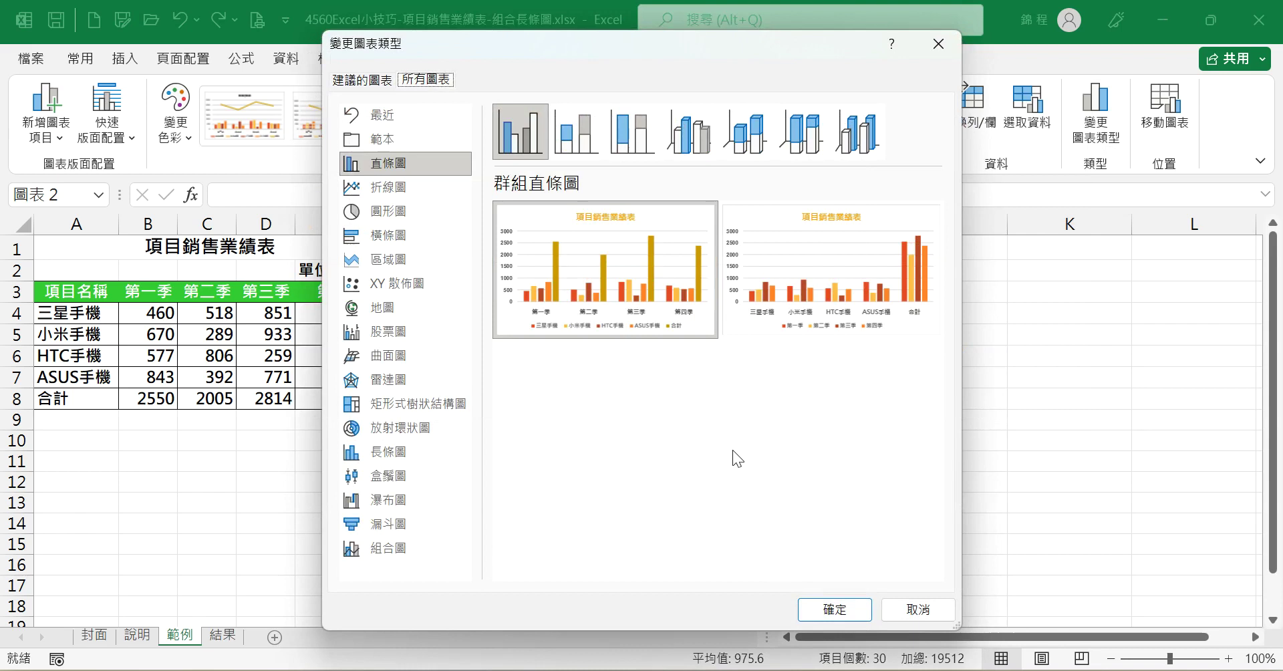
{"action": "left_click", "coordinate": [388, 549]}
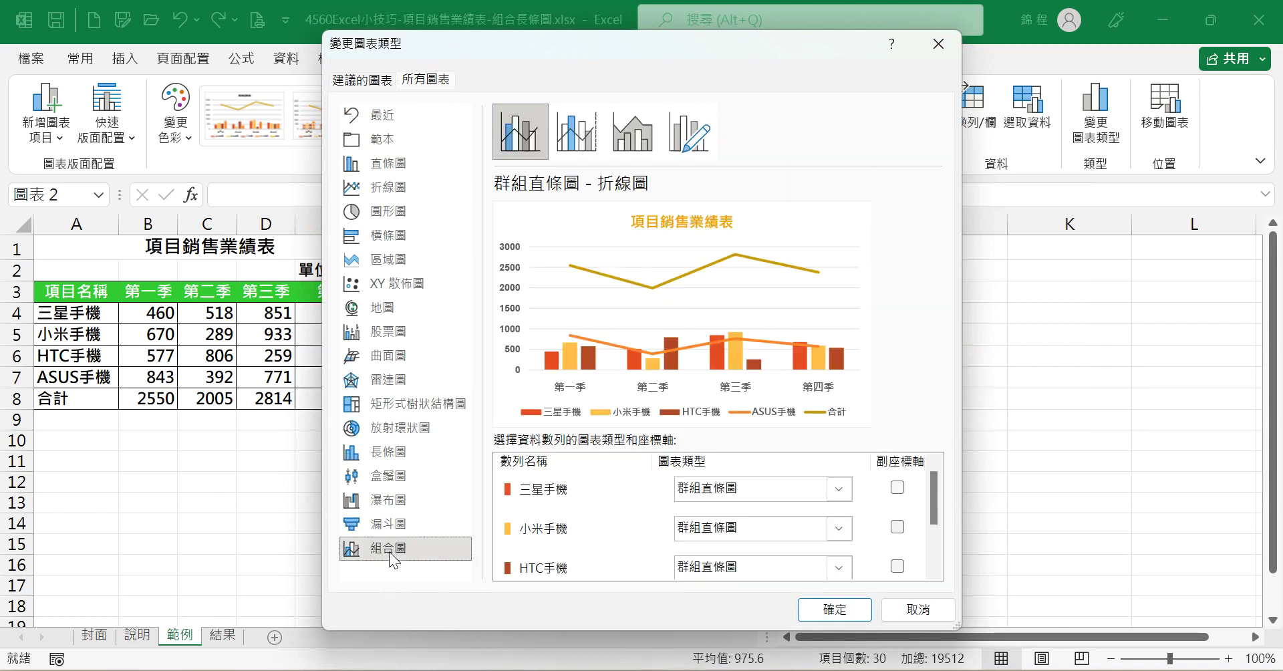
{"action": "left_click_drag", "start_coordinate": [935, 509], "coordinate": [947, 570]}
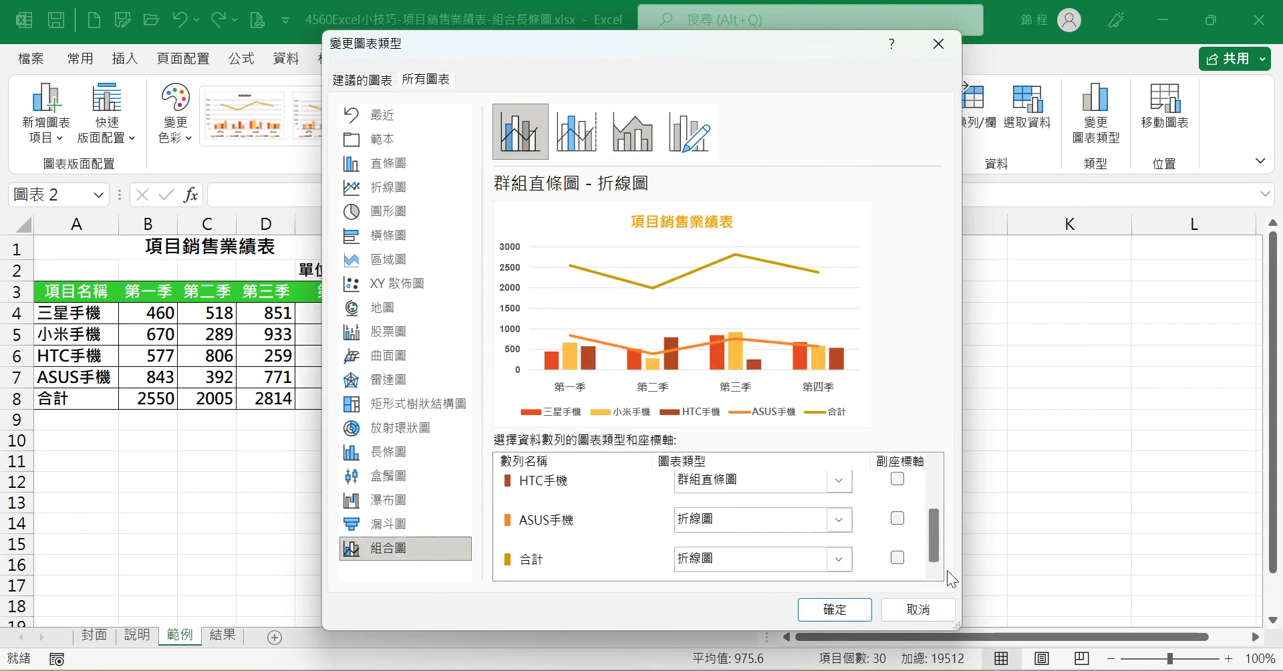
{"action": "left_click", "coordinate": [751, 523]}
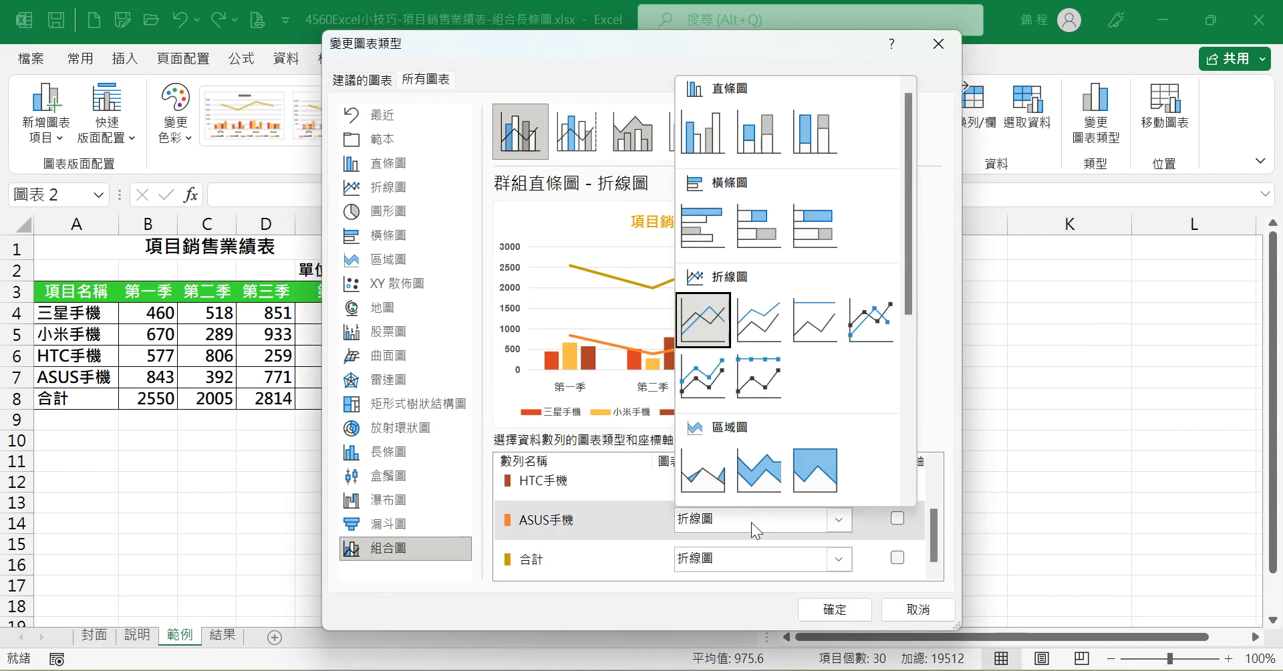
{"action": "left_click", "coordinate": [708, 138]}
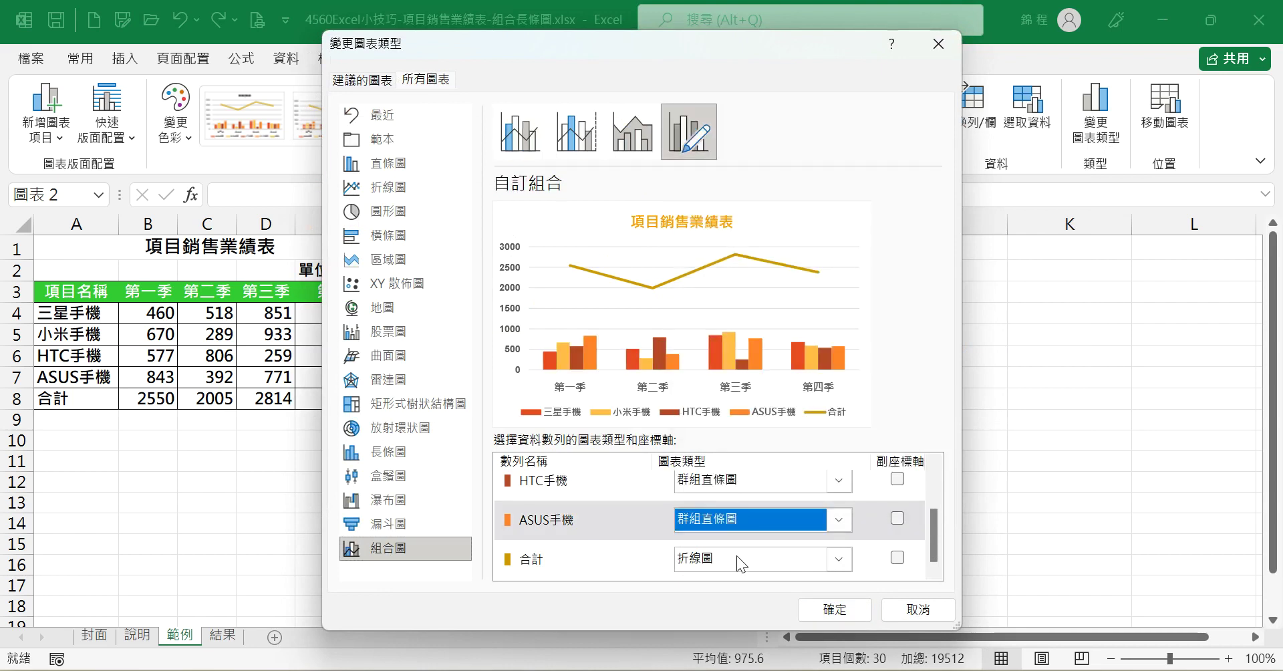
Step: Set the 合計 series to 群組直條圖 on the secondary axis and apply the custom combination
{"action": "left_click", "coordinate": [736, 559]}
{"action": "left_click", "coordinate": [707, 164]}
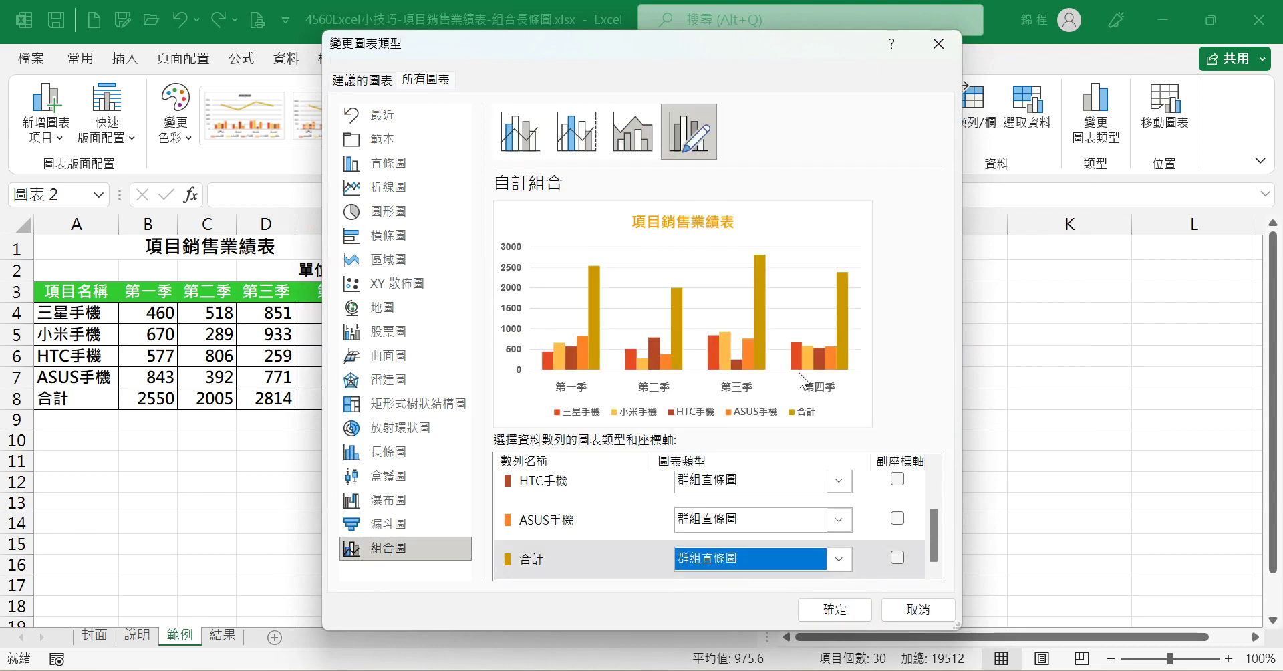
{"action": "left_click", "coordinate": [897, 558]}
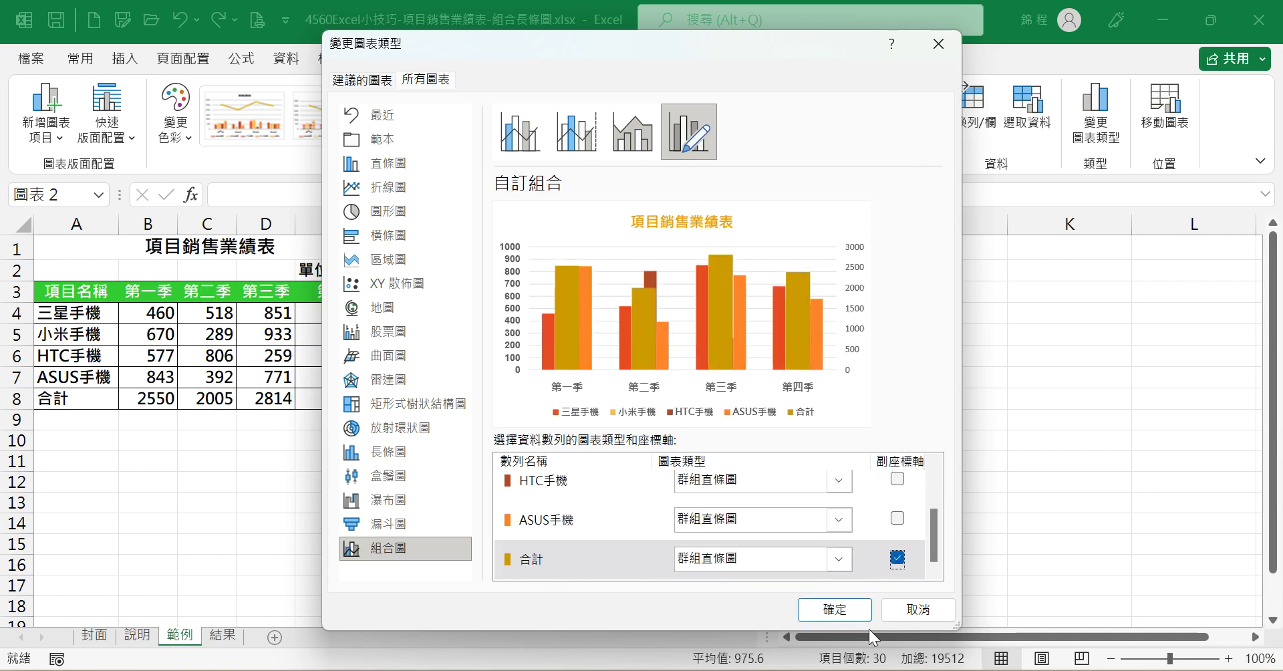
{"action": "left_click", "coordinate": [834, 610]}
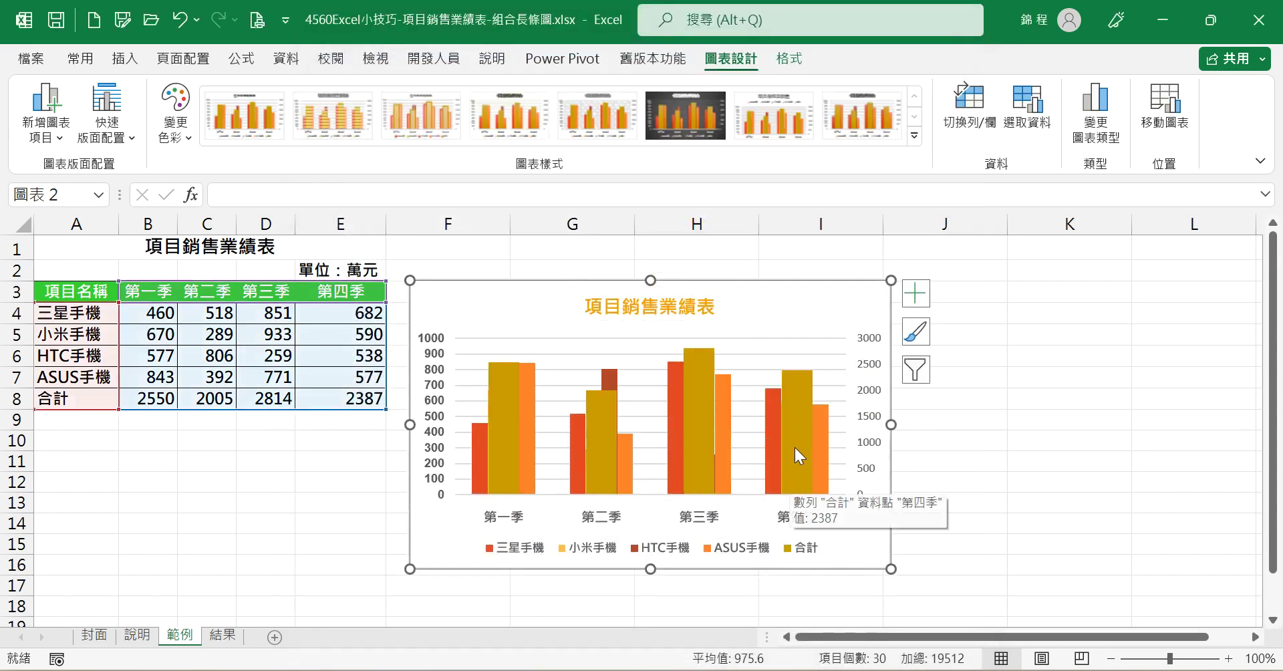
Step: Format the 合計 series with a series overlap of -15% and a gap width of 10%
{"action": "mouse_move", "coordinate": [503, 430]}
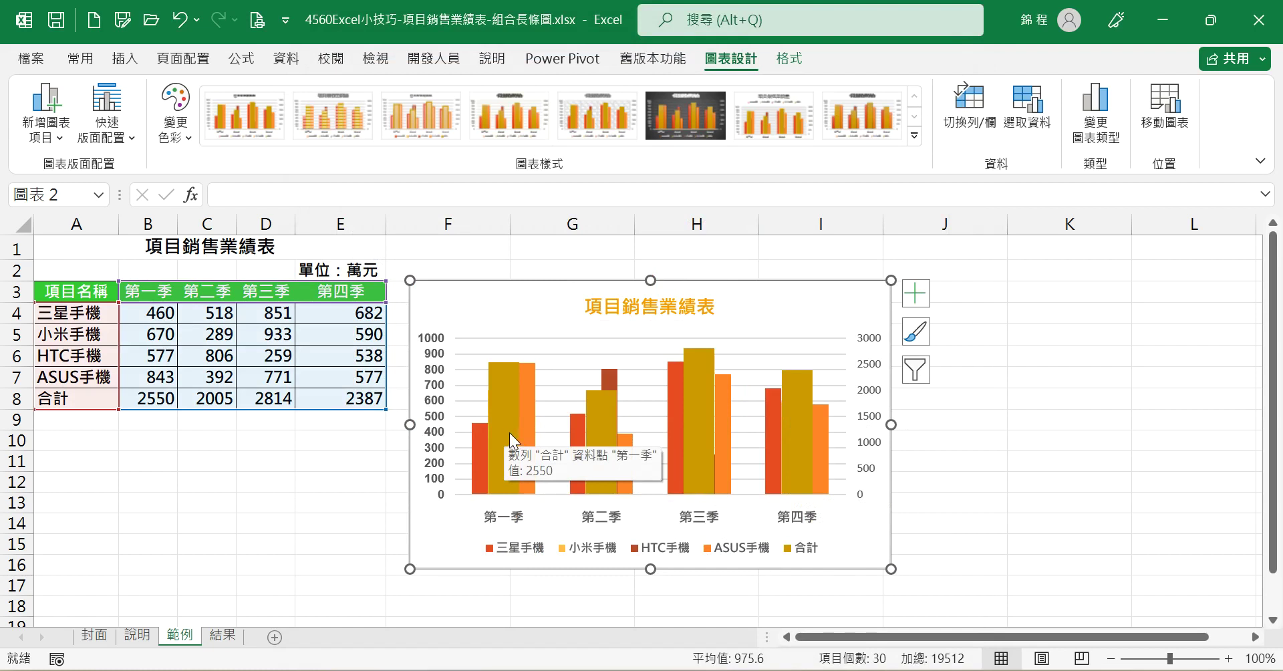
{"action": "left_click", "coordinate": [509, 431]}
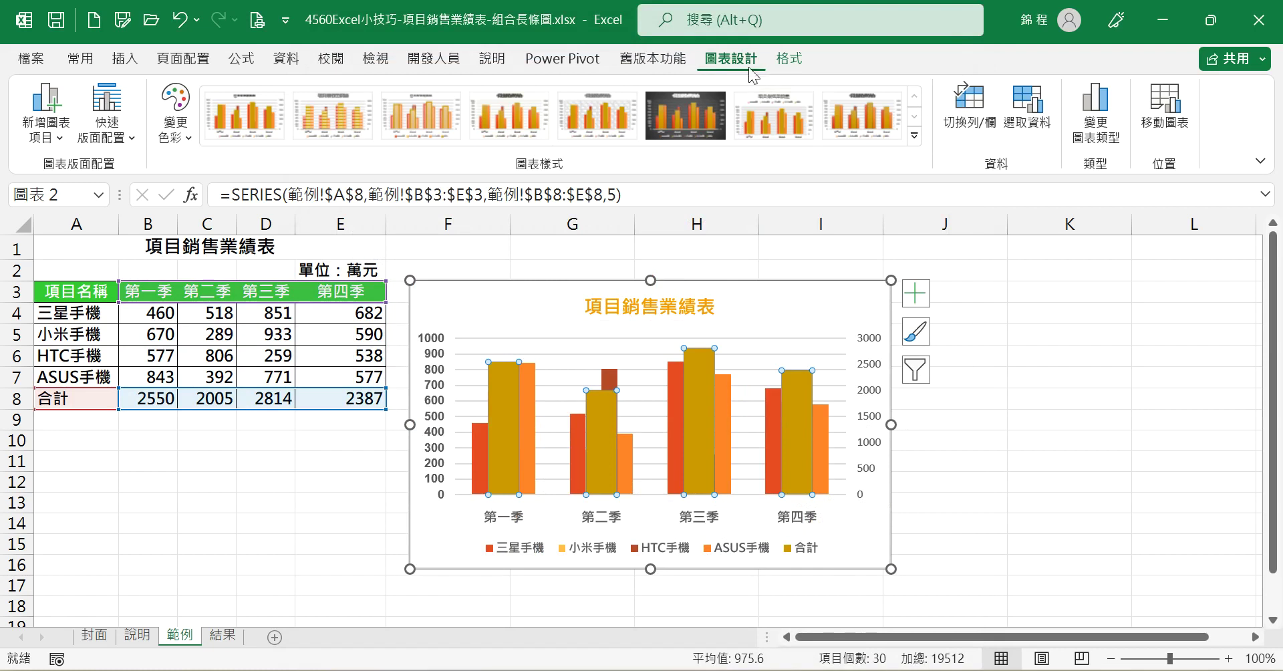
{"action": "left_click", "coordinate": [790, 60]}
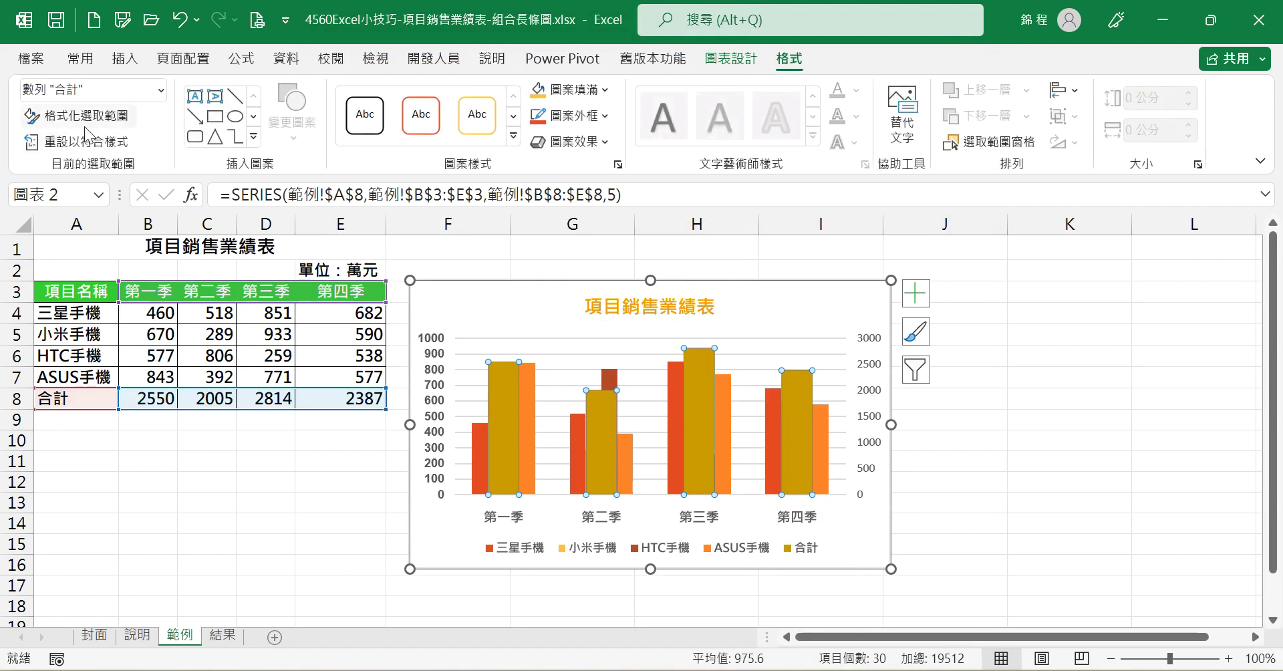
{"action": "right_click", "coordinate": [700, 394]}
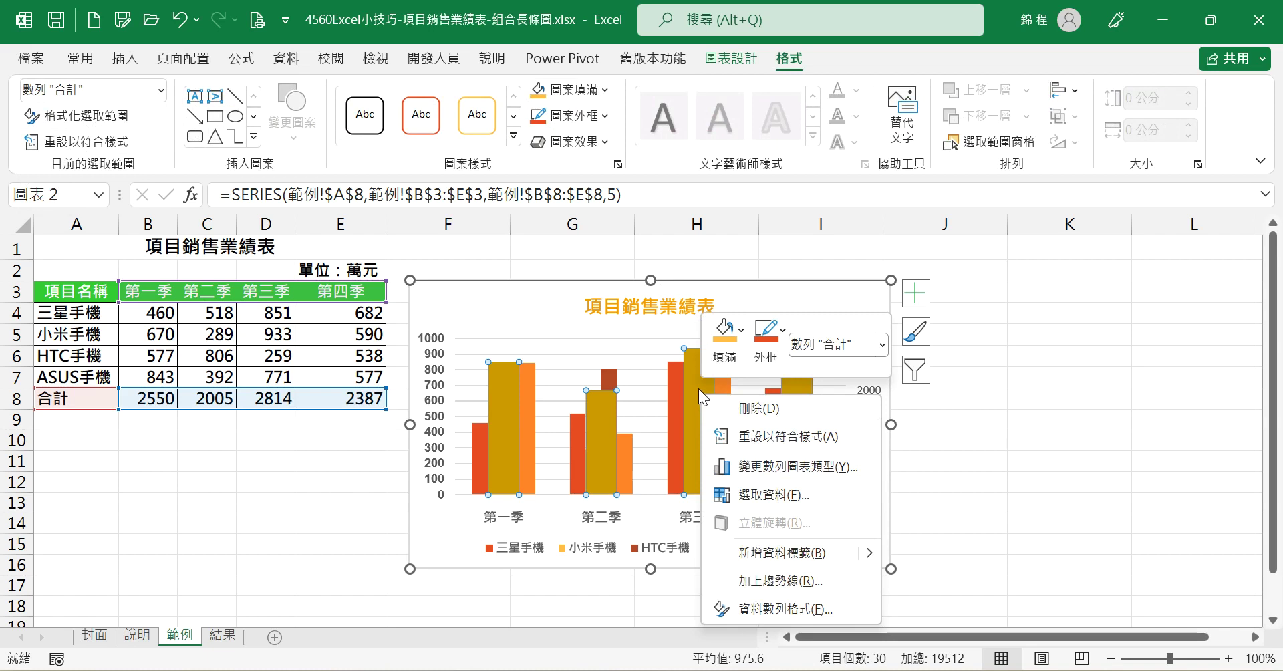
{"action": "left_click", "coordinate": [789, 609]}
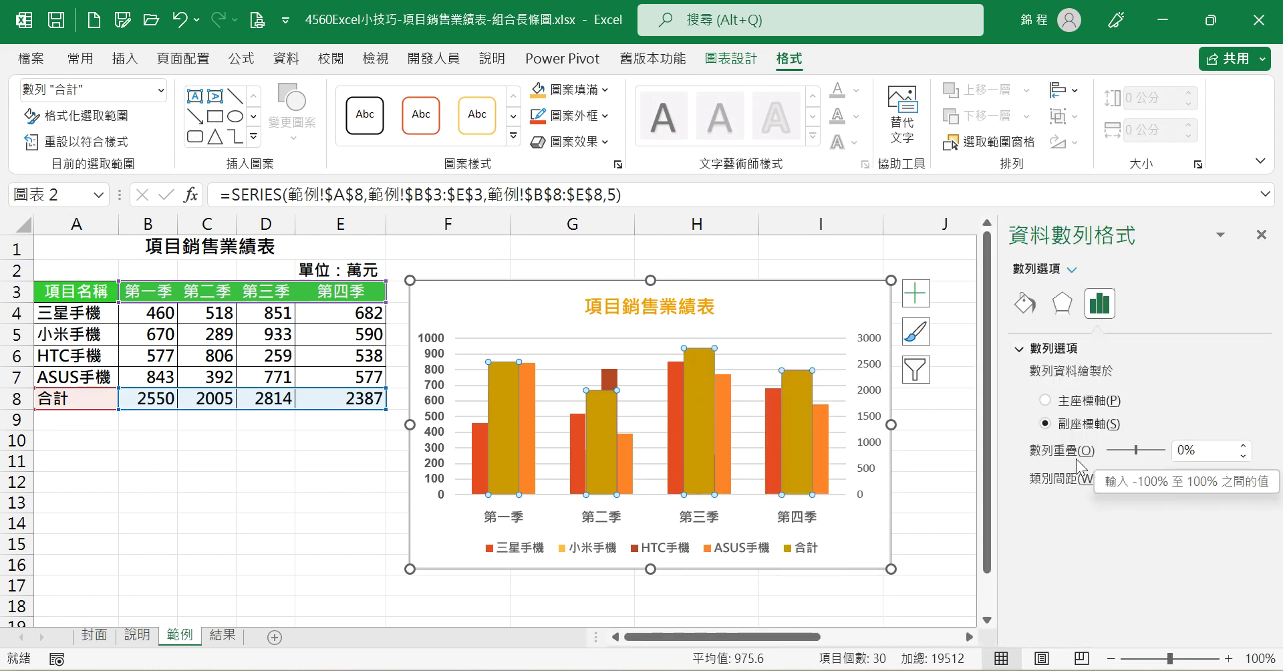
{"action": "left_click", "coordinate": [1220, 450]}
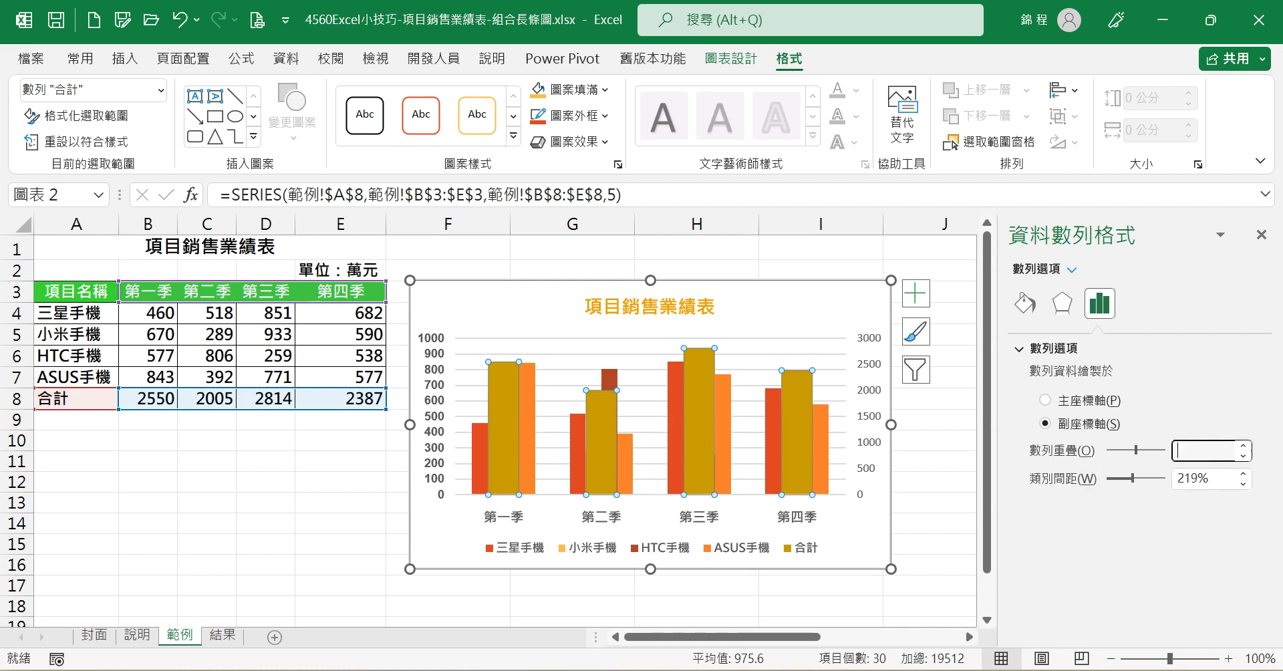
{"action": "type", "text": "-15"}
{"action": "left_click", "coordinate": [1219, 477]}
{"action": "left_click_drag", "start_coordinate": [1219, 477], "coordinate": [1117, 461]}
{"action": "type", "text": "10"}
{"action": "left_click", "coordinate": [1217, 450]}
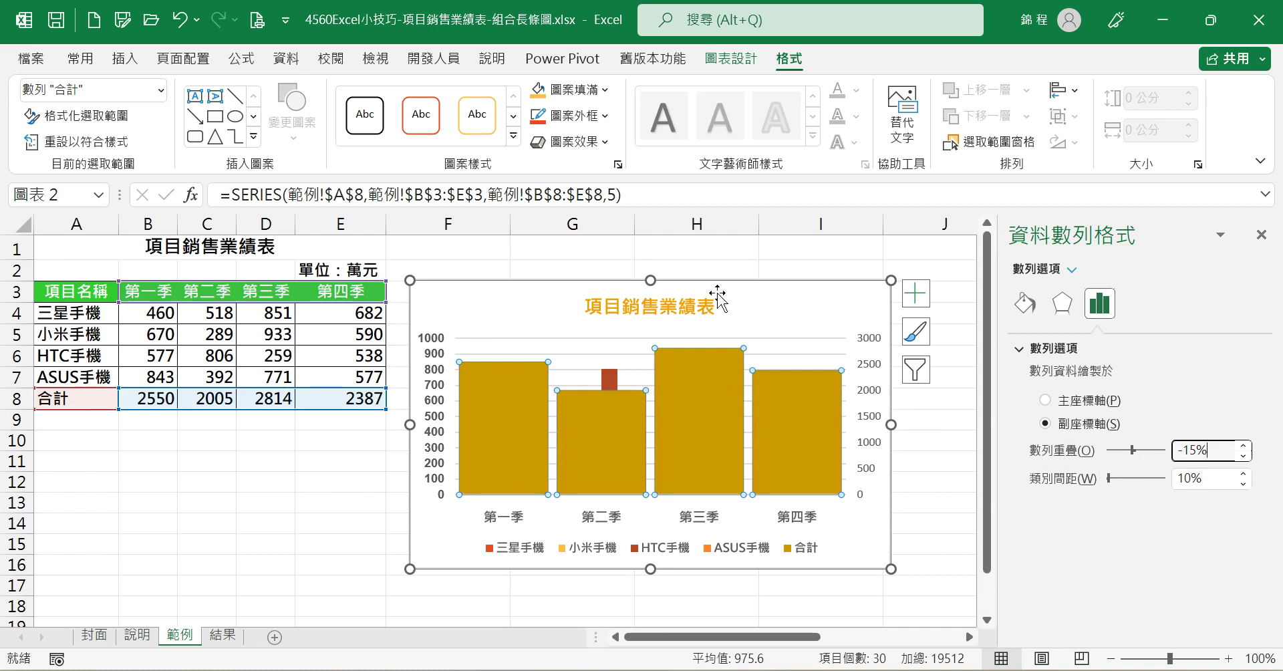
Step: Enlarge the chart upward and to the right to about 8.1 cm high and 14.55 cm wide
{"action": "left_click_drag", "start_coordinate": [650, 277], "coordinate": [652, 255]}
{"action": "left_click_drag", "start_coordinate": [891, 414], "coordinate": [960, 422]}
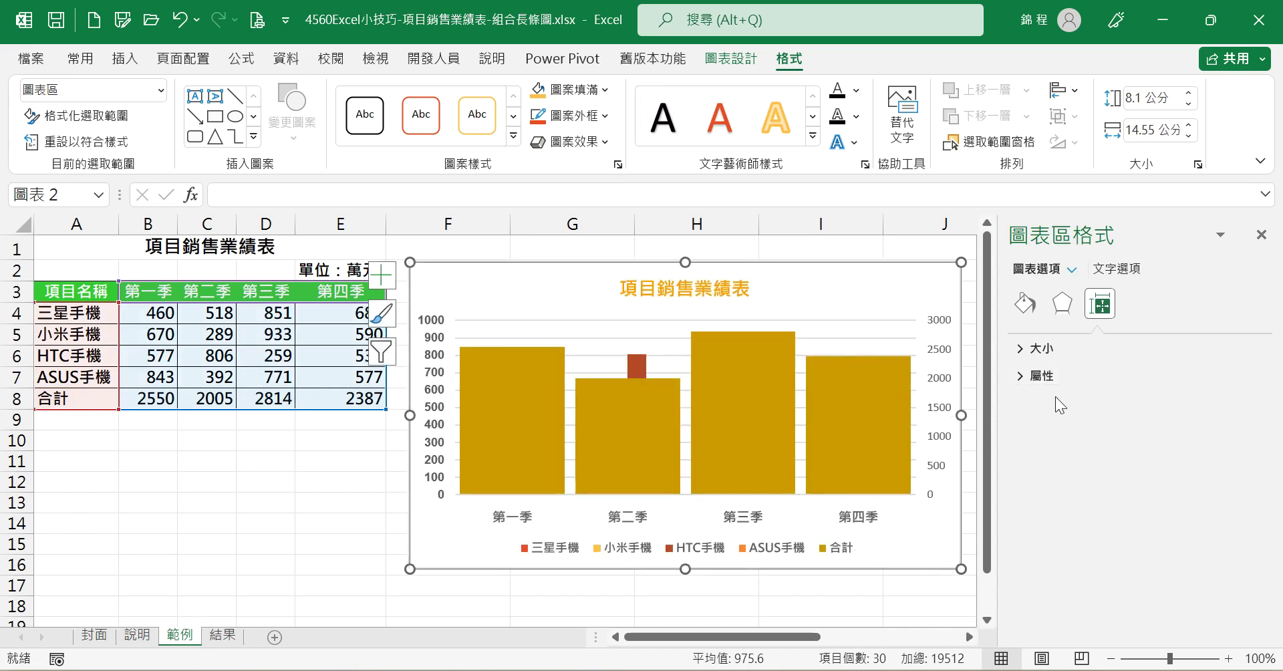
Step: Give the 合計 series columns a gradient fill
{"action": "left_click", "coordinate": [871, 411]}
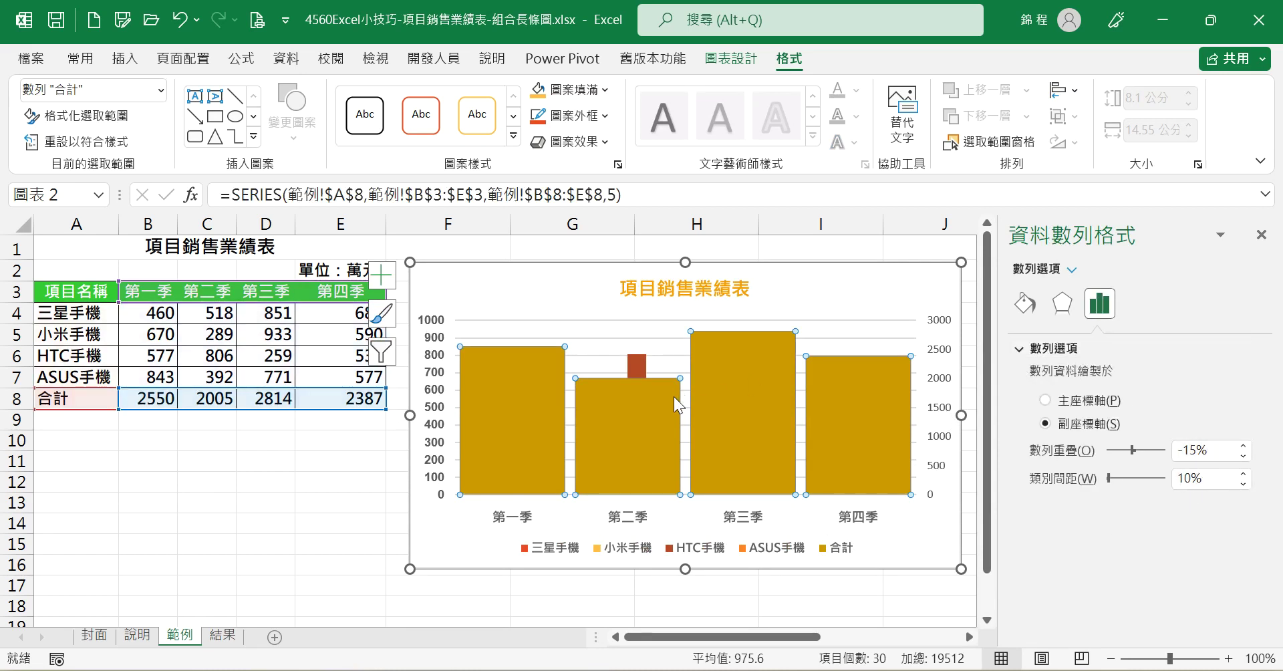
{"action": "left_click", "coordinate": [1028, 304]}
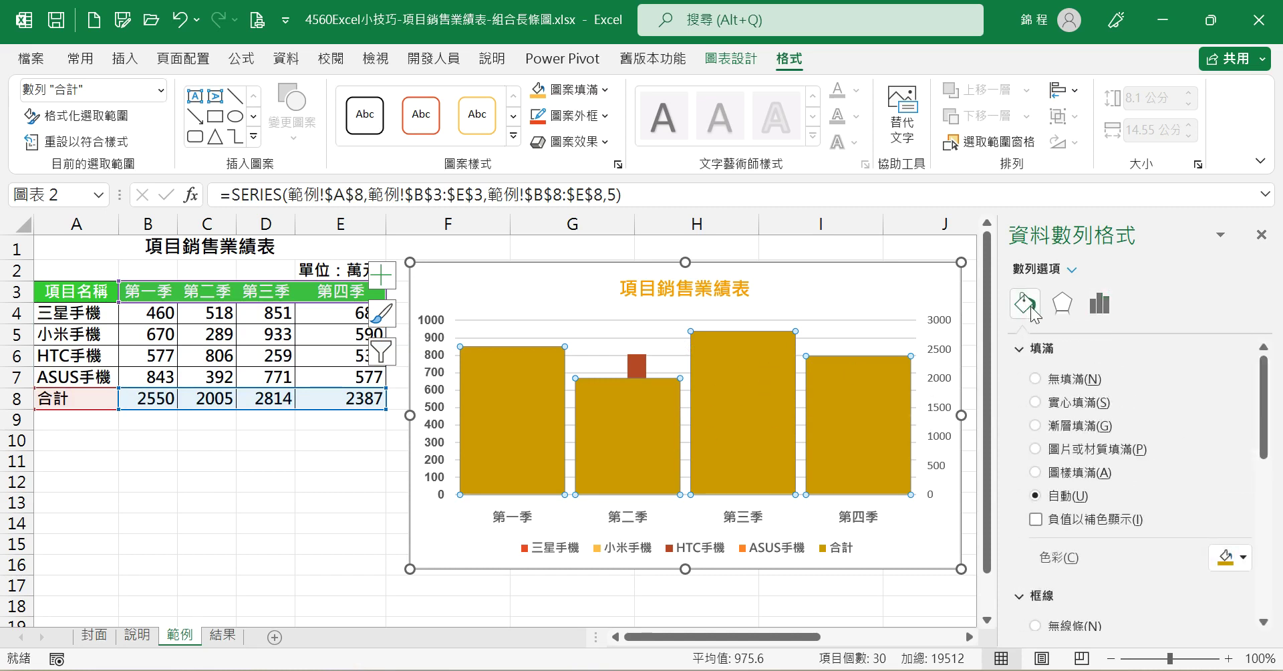
{"action": "left_click", "coordinate": [1069, 426]}
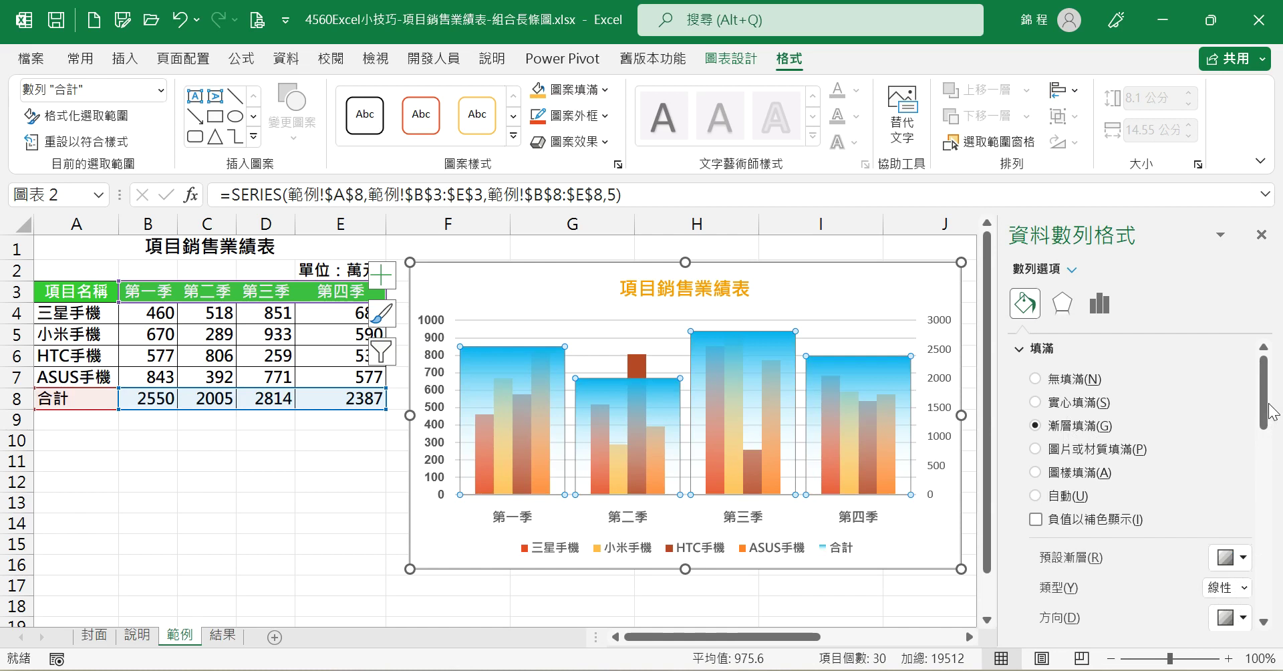
Step: Colour the first stop of the 合計 gradient standard light blue and the last stop white
{"action": "scroll", "coordinate": [1268, 413], "scroll_direction": "down", "scroll_amount": 4}
{"action": "left_click", "coordinate": [1243, 414]}
{"action": "left_click", "coordinate": [1270, 431]}
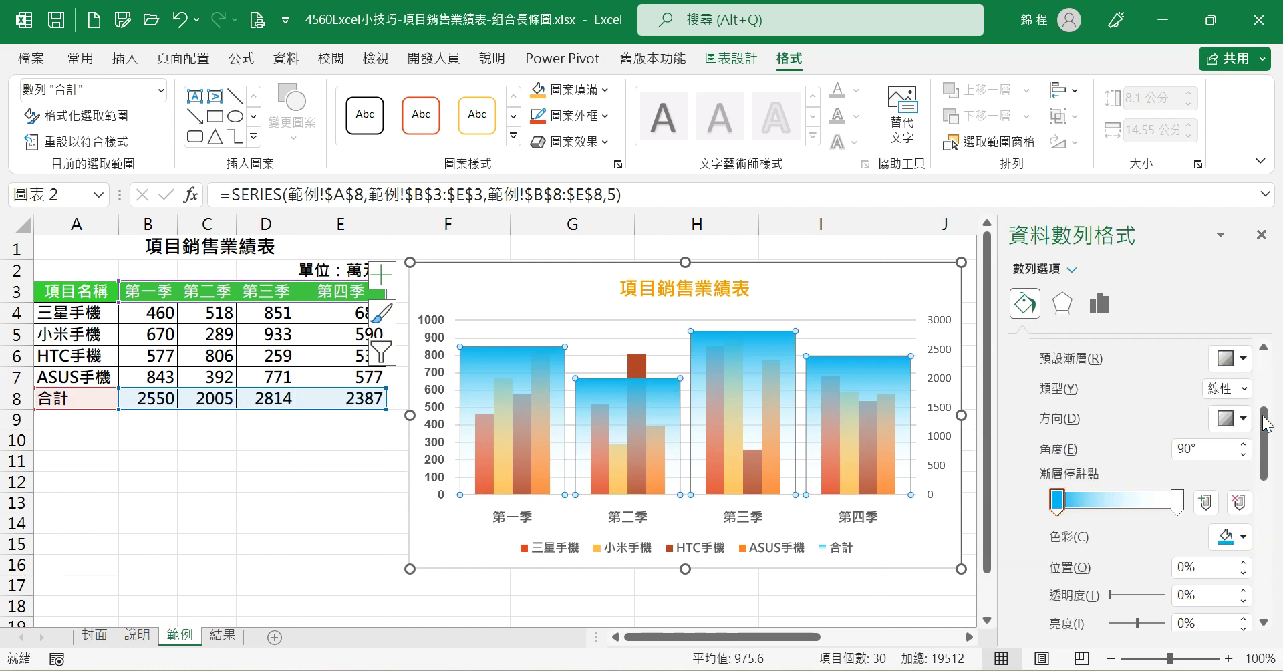
{"action": "left_click", "coordinate": [1060, 501]}
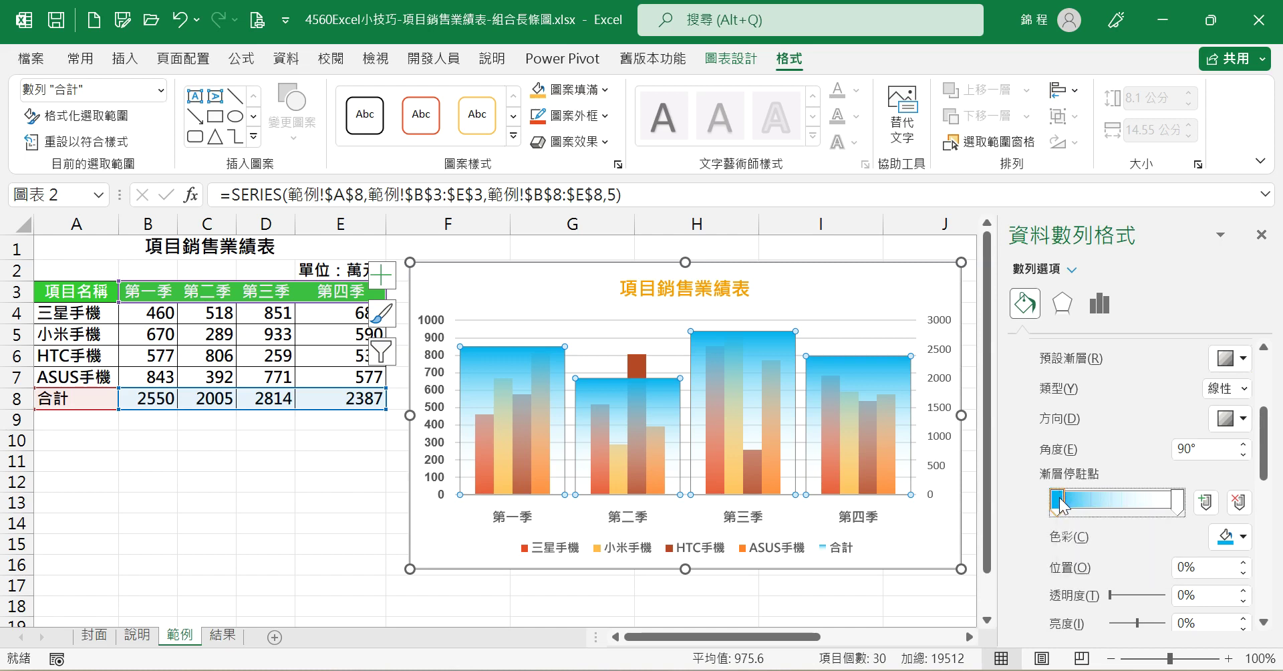
{"action": "left_click", "coordinate": [1230, 536]}
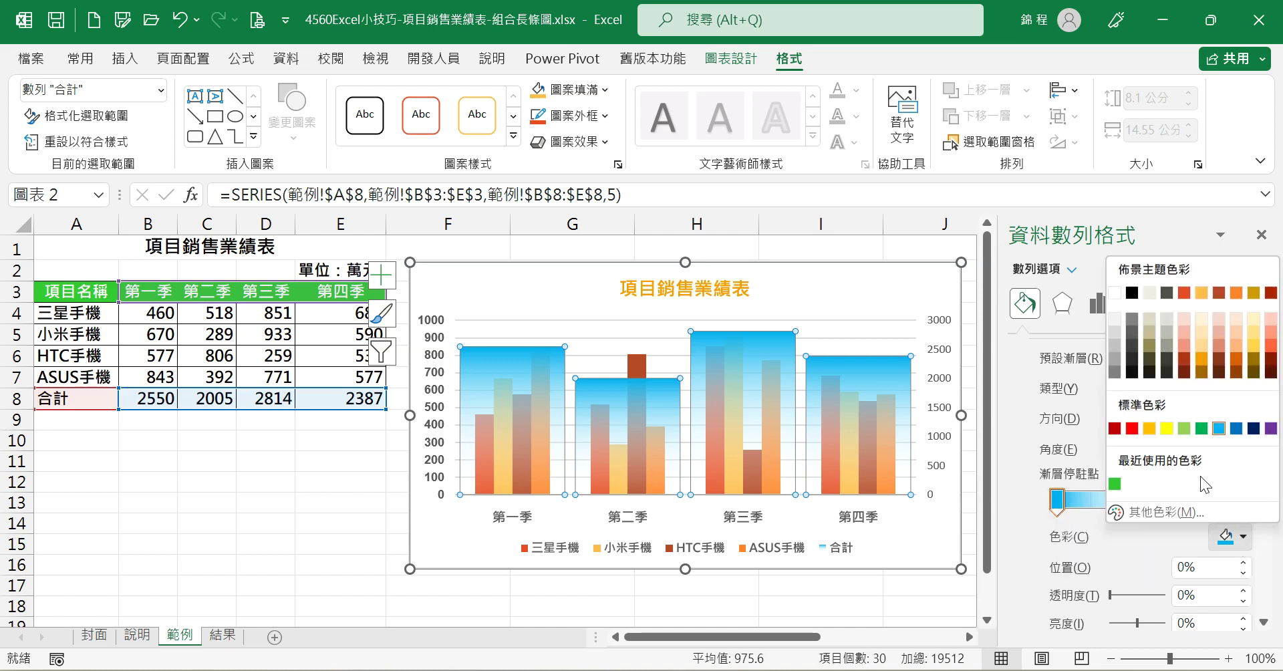
{"action": "left_click", "coordinate": [1217, 433]}
{"action": "left_click", "coordinate": [1177, 501]}
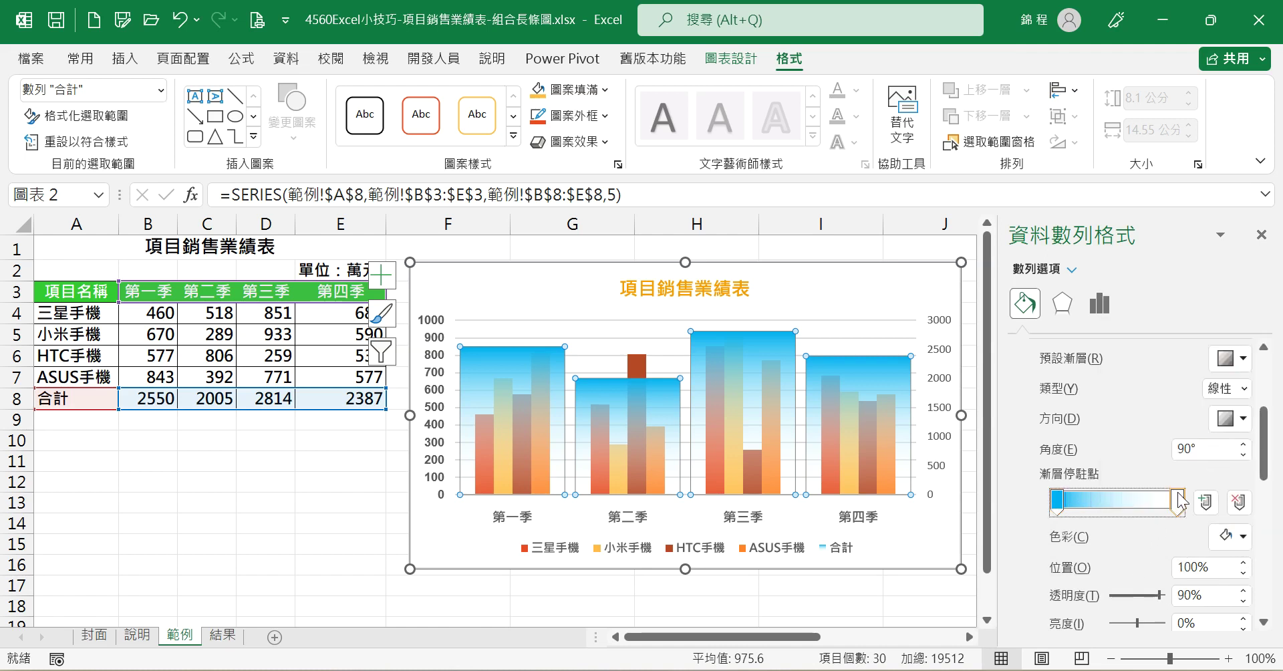
{"action": "left_click", "coordinate": [1241, 536]}
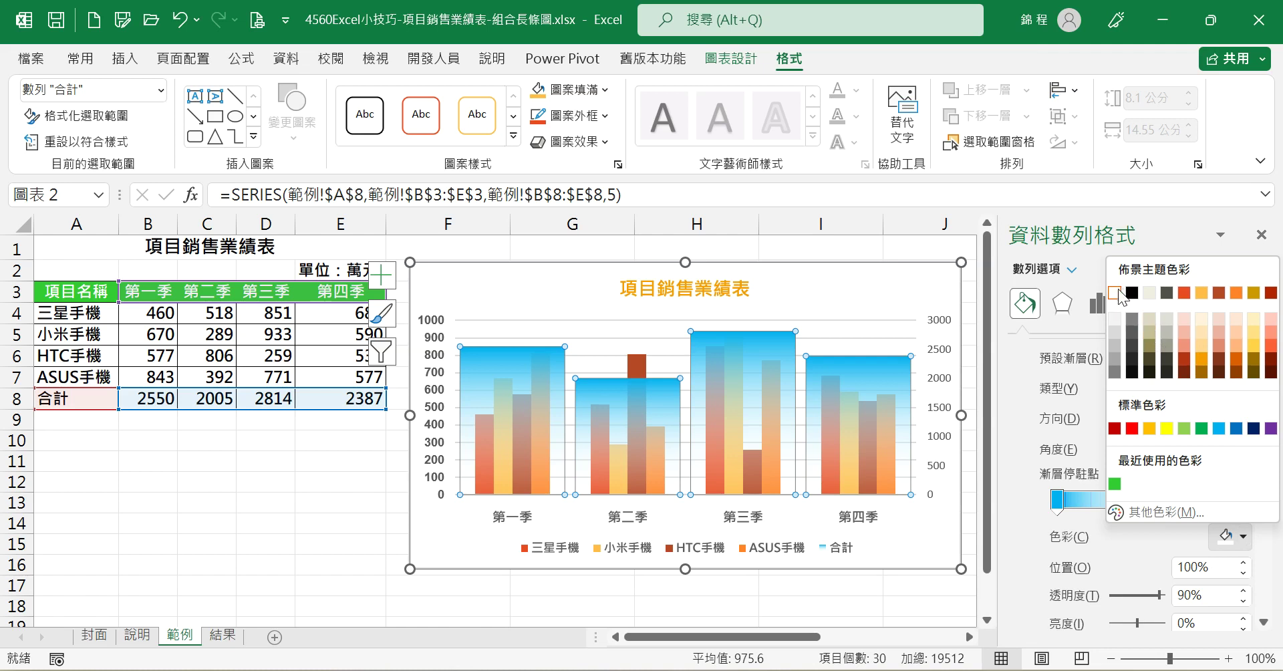
{"action": "left_click", "coordinate": [1114, 293]}
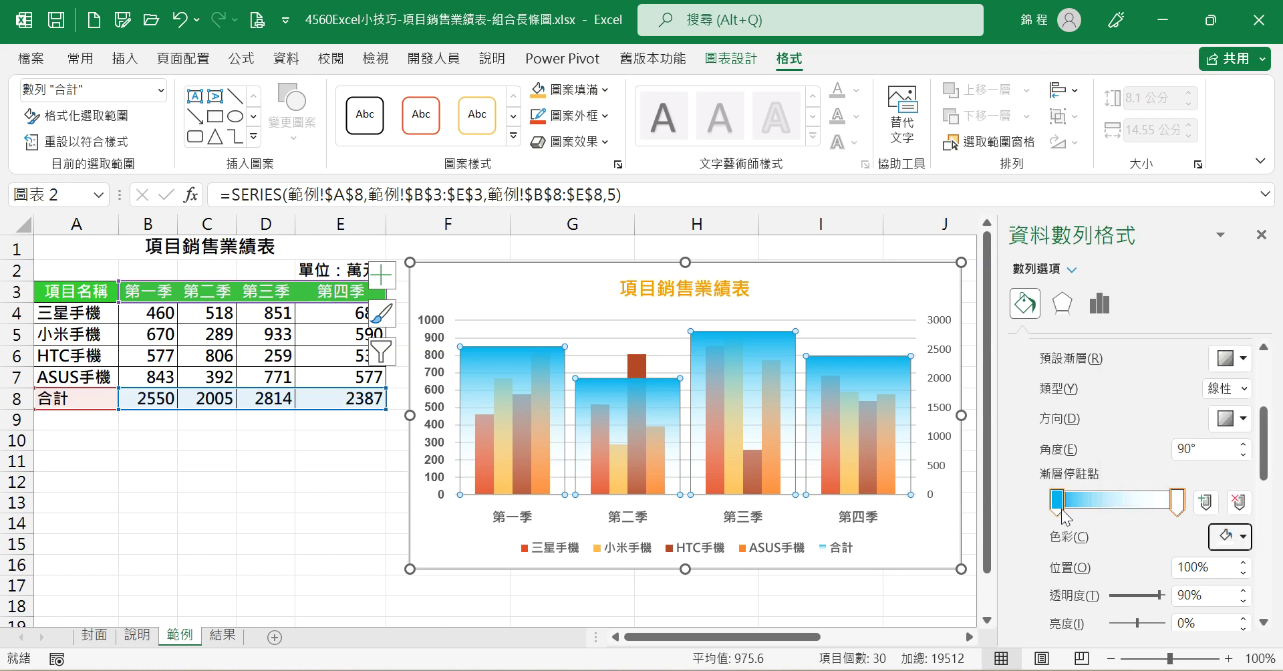
Step: Set the 合計 gradient to 線性 type with the straight downward direction, and the last stop's transparency to 90%
{"action": "left_click", "coordinate": [1244, 390]}
{"action": "left_click", "coordinate": [1244, 401]}
{"action": "left_click", "coordinate": [1242, 418]}
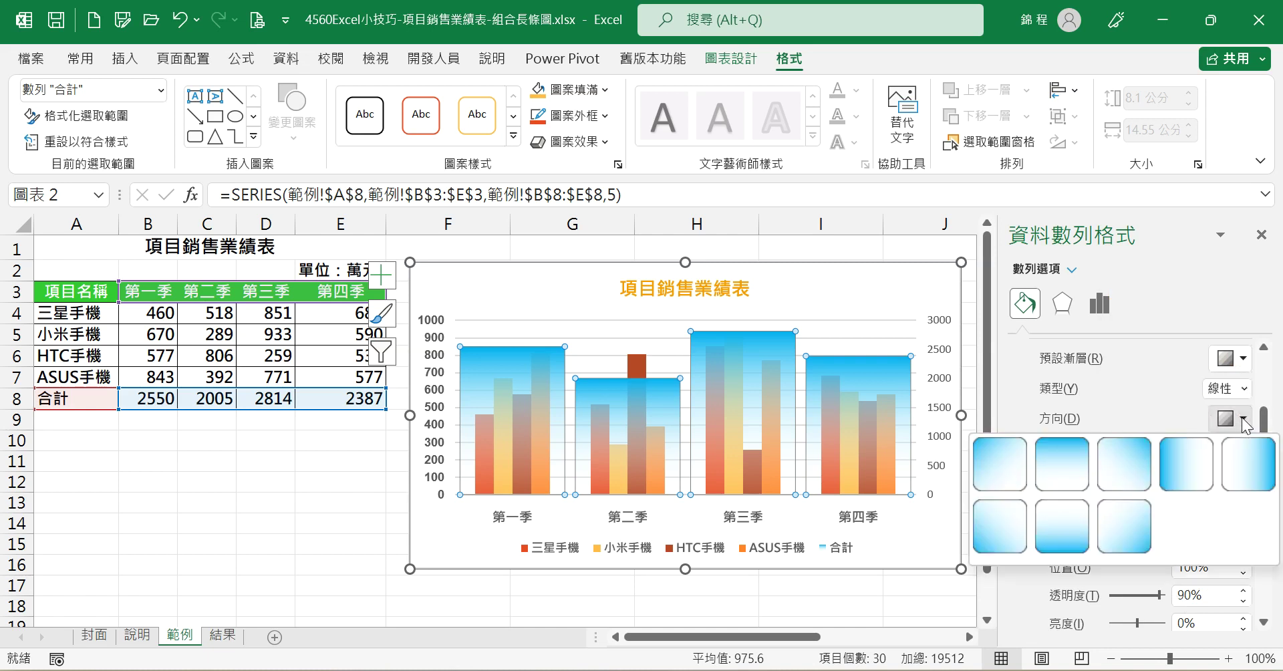
{"action": "left_click", "coordinate": [1072, 451]}
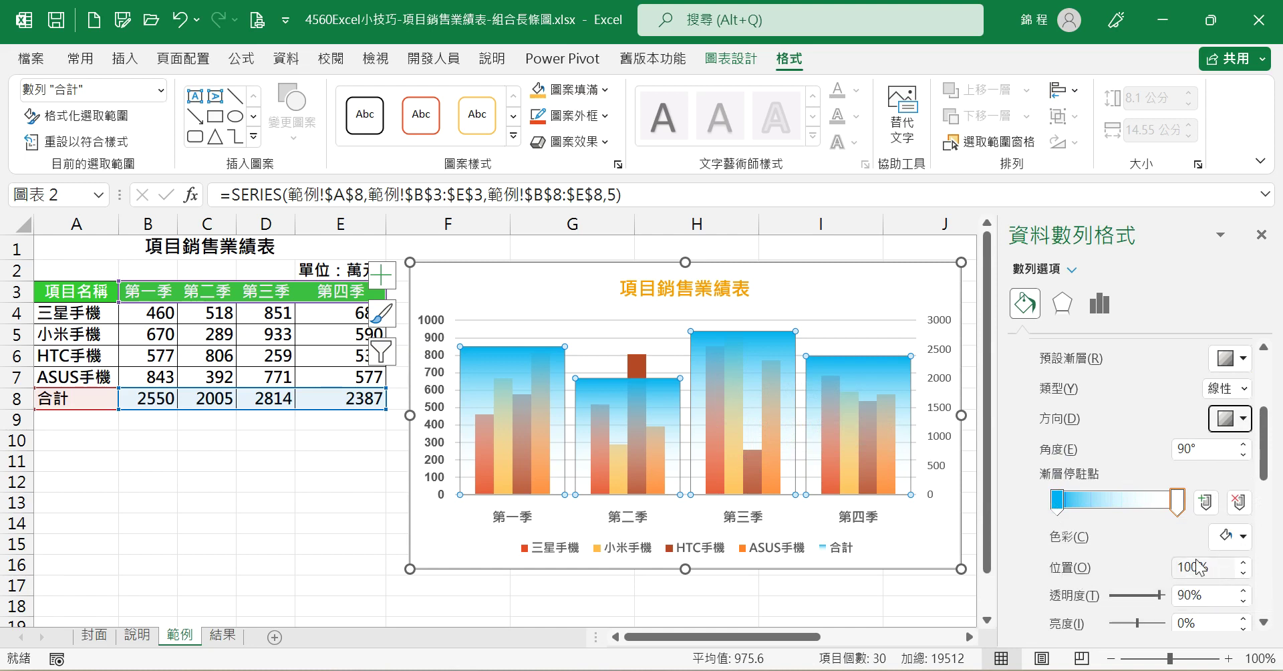
{"action": "left_click", "coordinate": [1212, 596]}
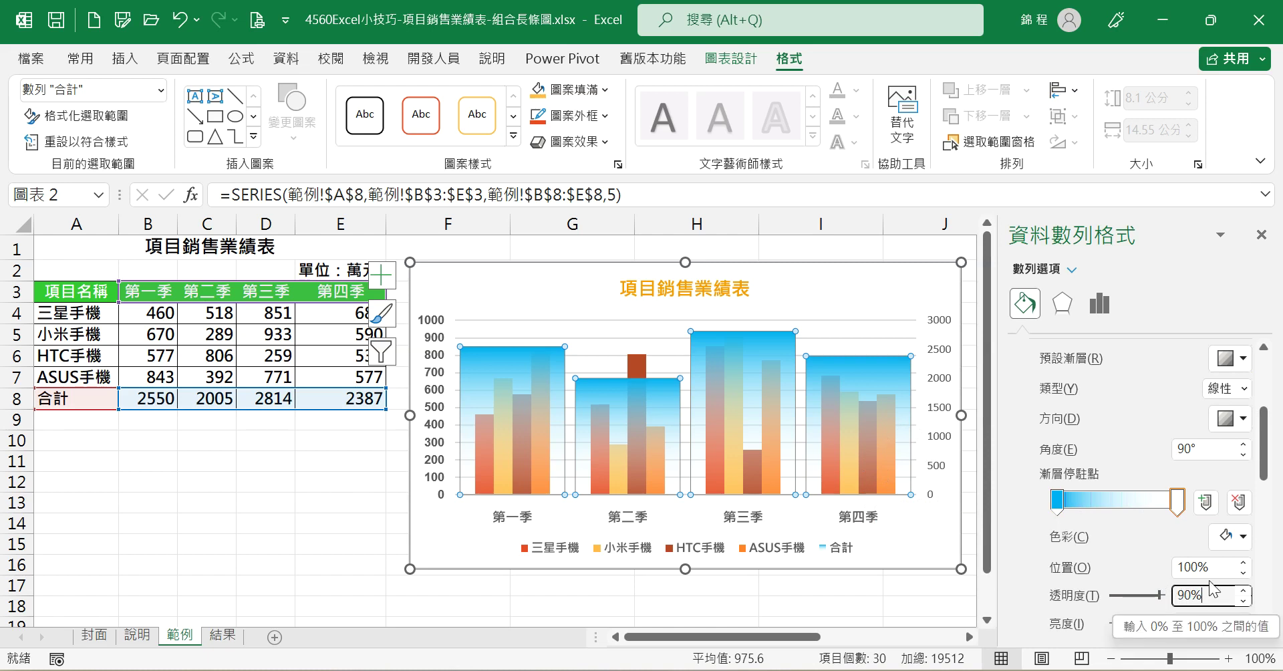
Step: Delete the major gridlines of the chart's vertical value axis
{"action": "left_click", "coordinate": [882, 341]}
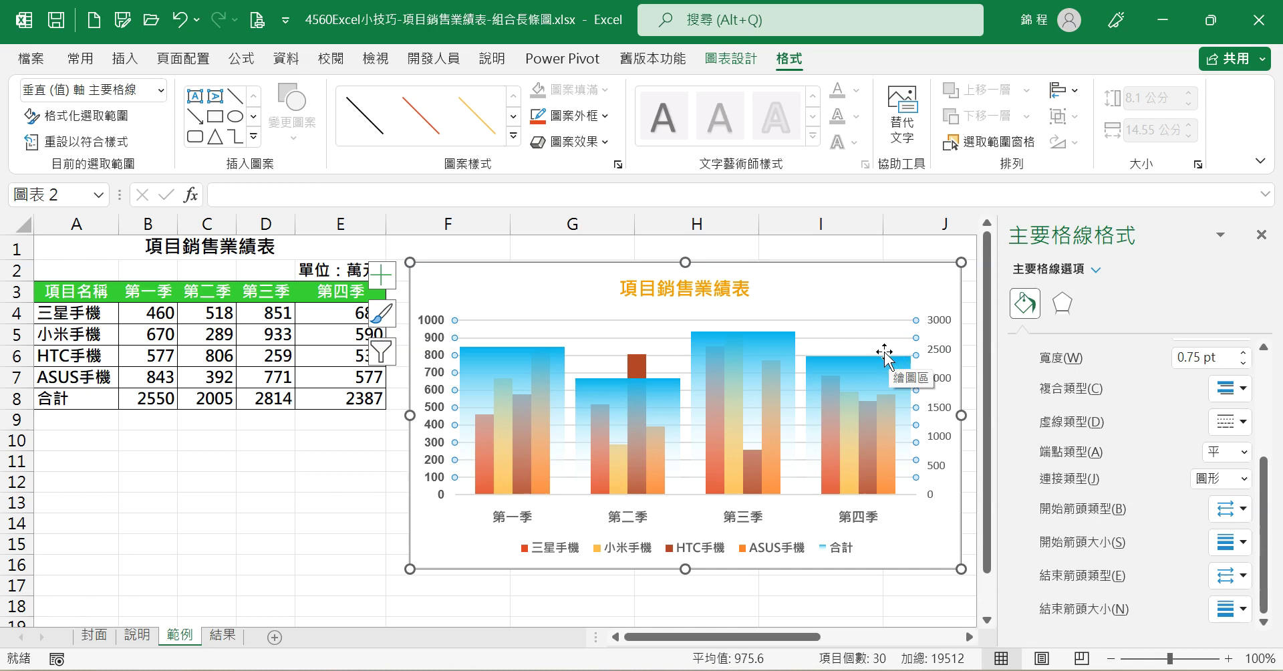
{"action": "left_click", "coordinate": [883, 353]}
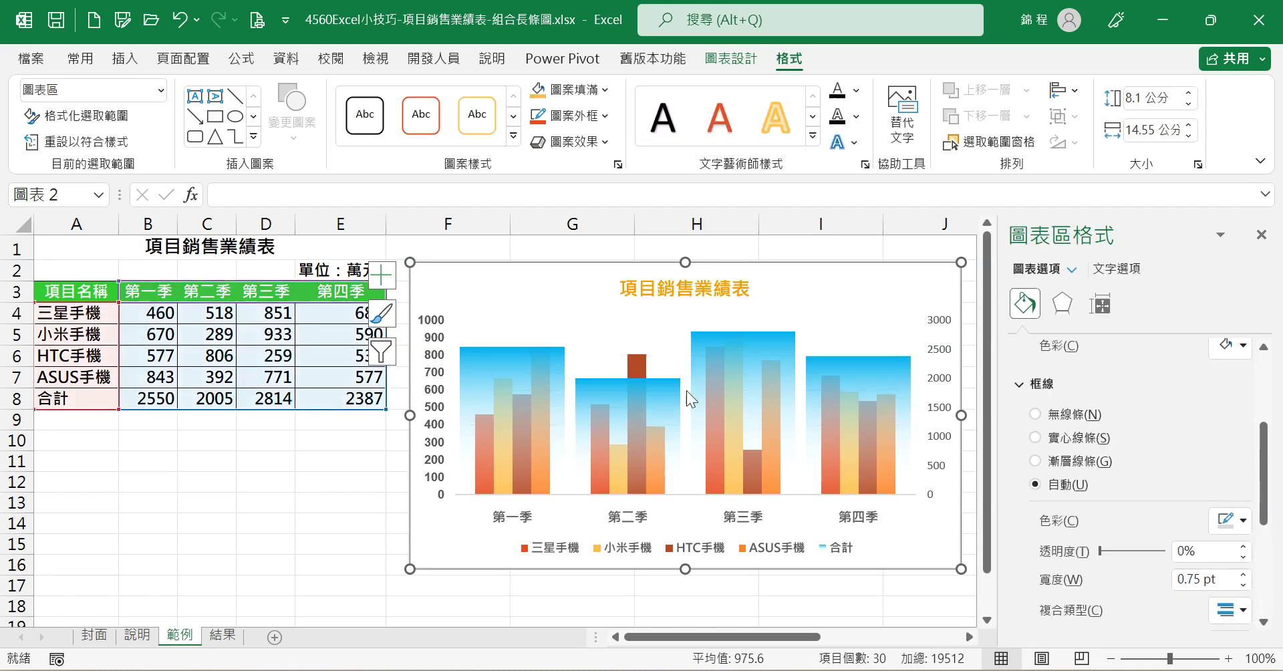
Step: Set the maximum of the primary vertical value axis to 3000
{"action": "left_click", "coordinate": [439, 327]}
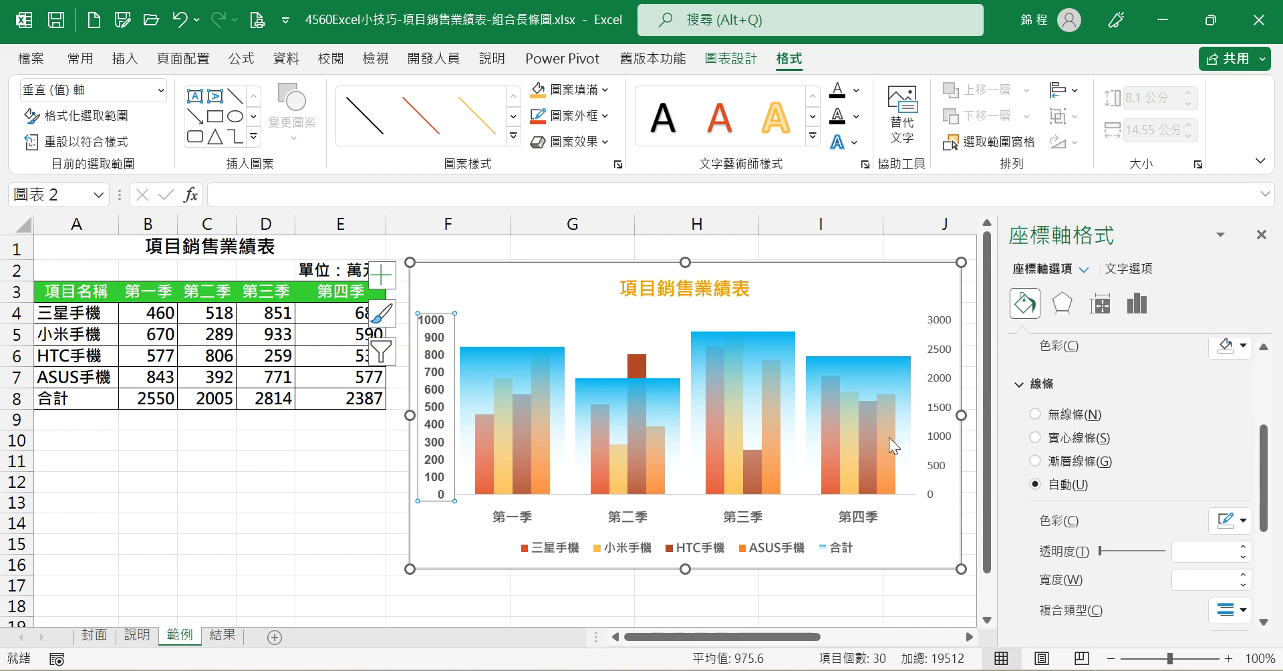
{"action": "left_click", "coordinate": [1142, 306]}
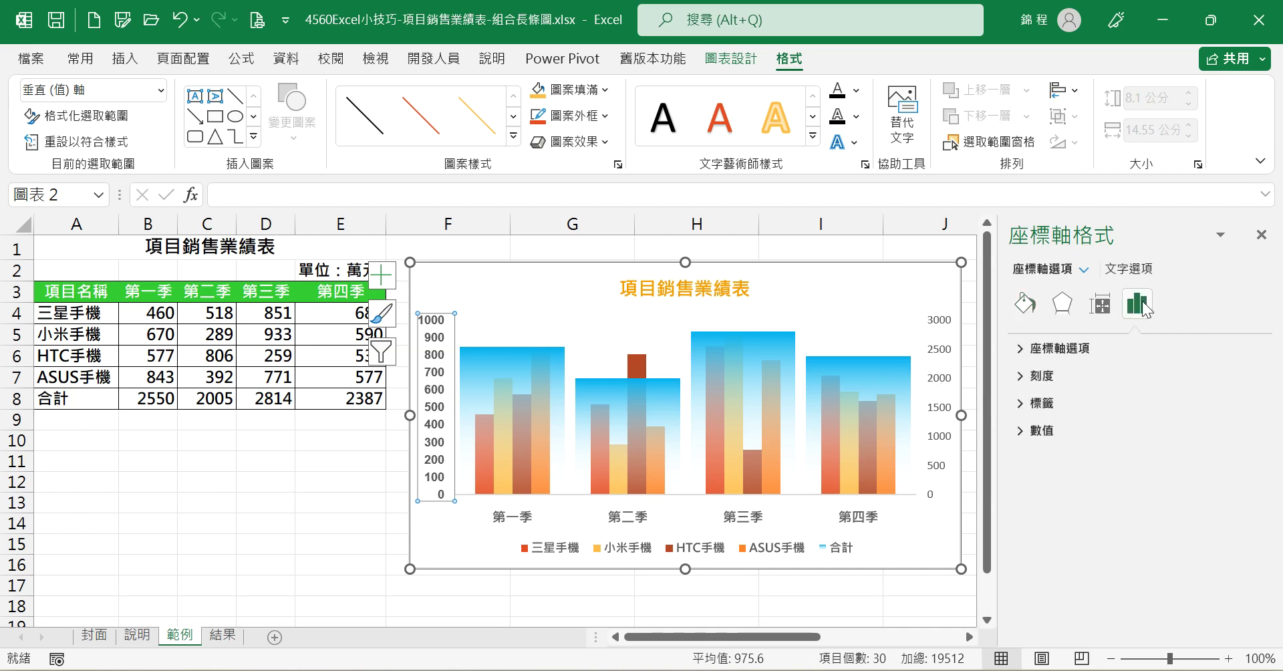
{"action": "left_click", "coordinate": [1044, 378]}
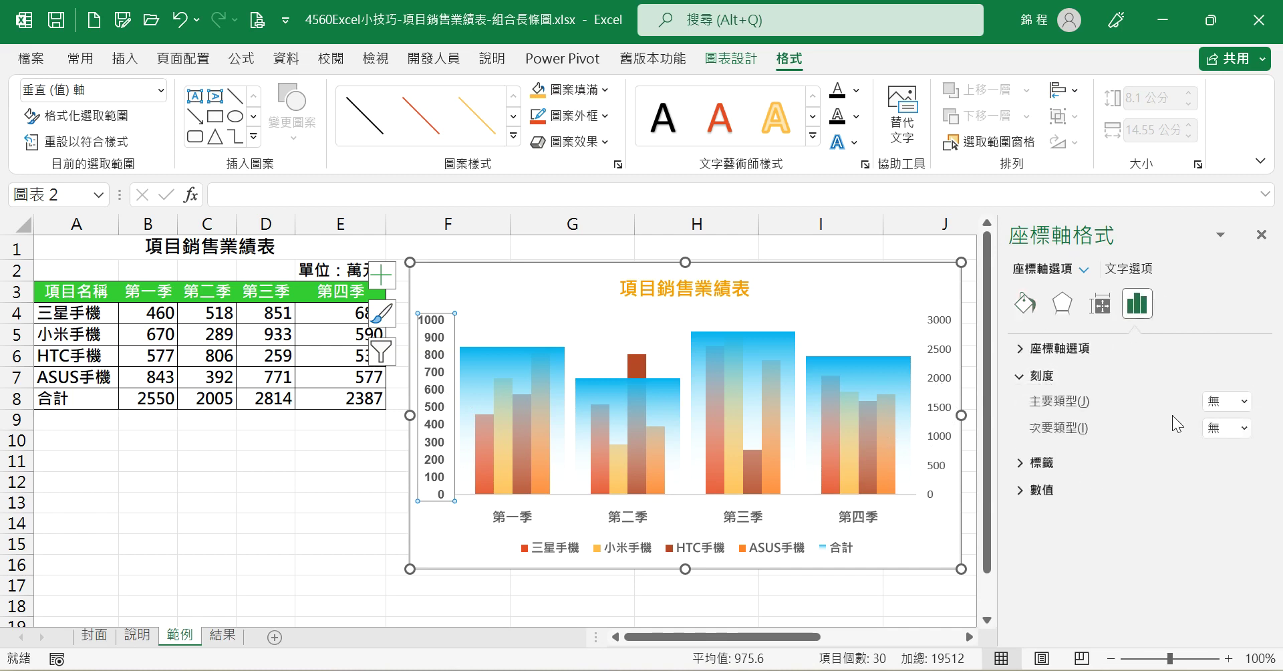
{"action": "left_click", "coordinate": [1079, 350]}
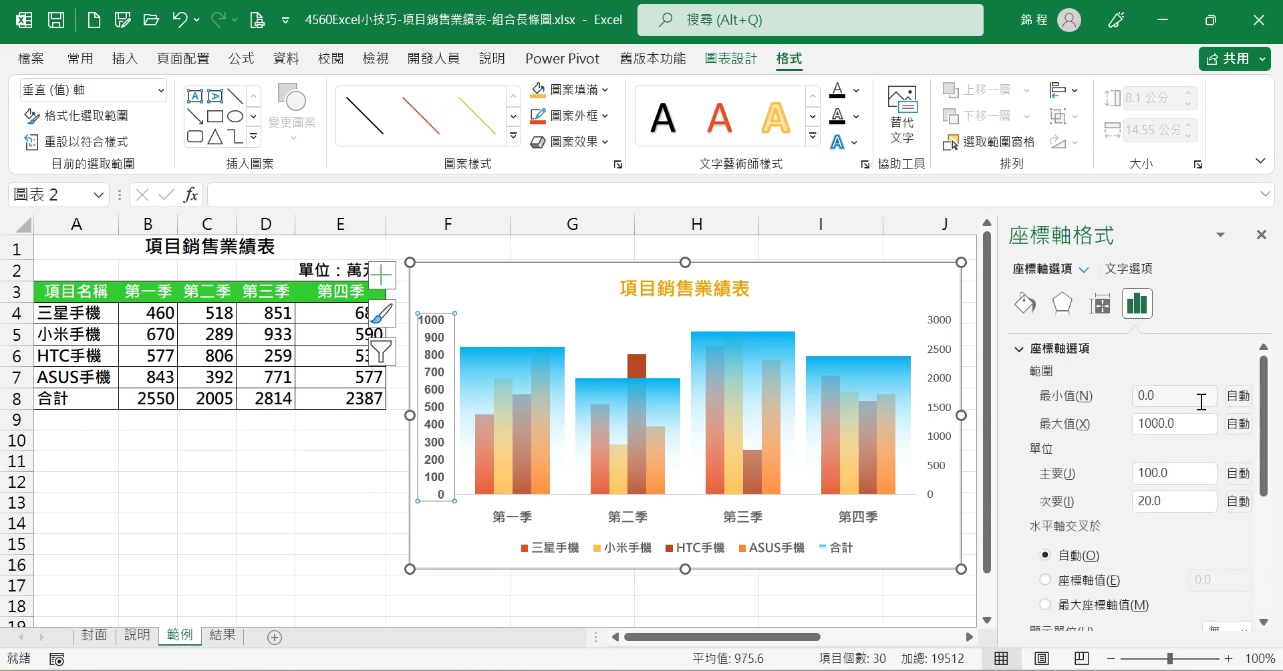
{"action": "double_click", "coordinate": [1199, 423]}
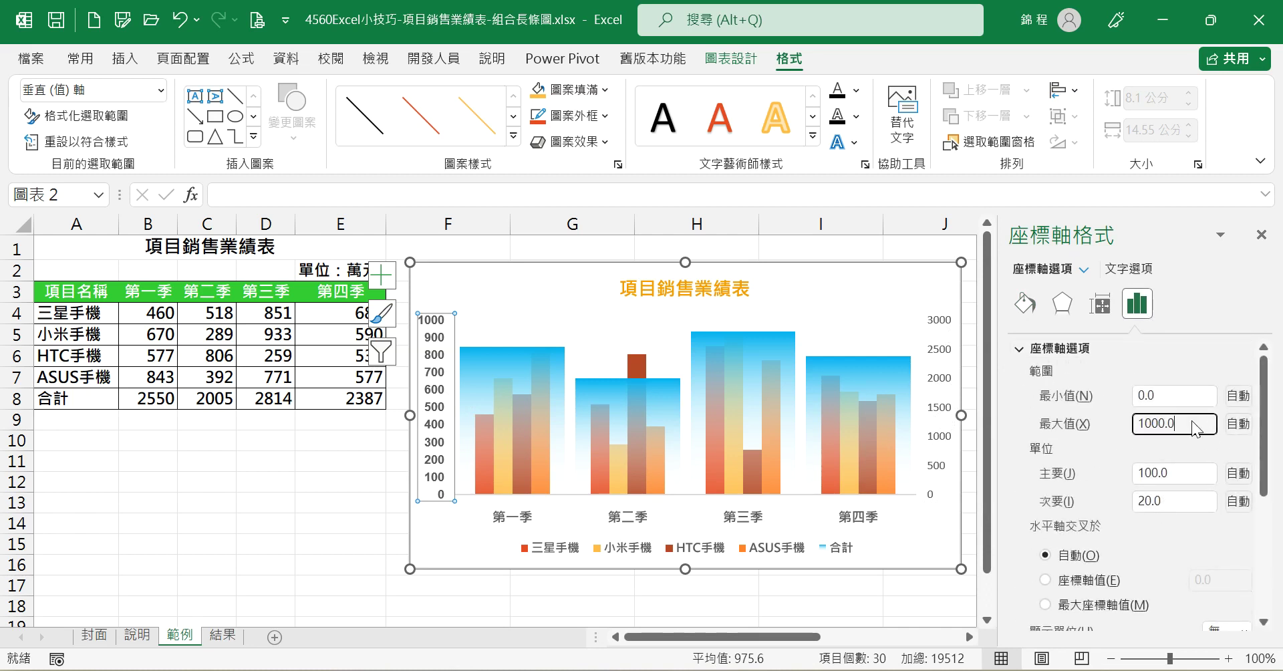
{"action": "type", "text": "3000"}
{"action": "left_click", "coordinate": [1199, 471]}
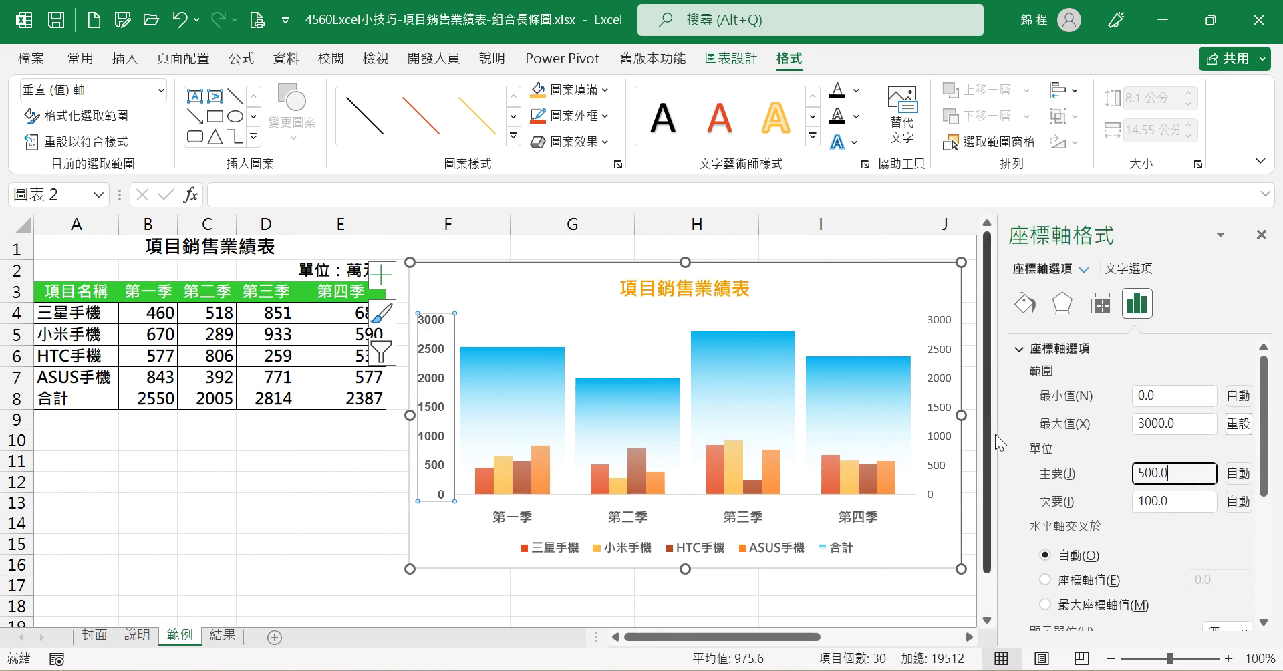
Step: Format the labels of the secondary vertical value axis in bold Arial
{"action": "left_click", "coordinate": [933, 391]}
{"action": "left_click", "coordinate": [81, 58]}
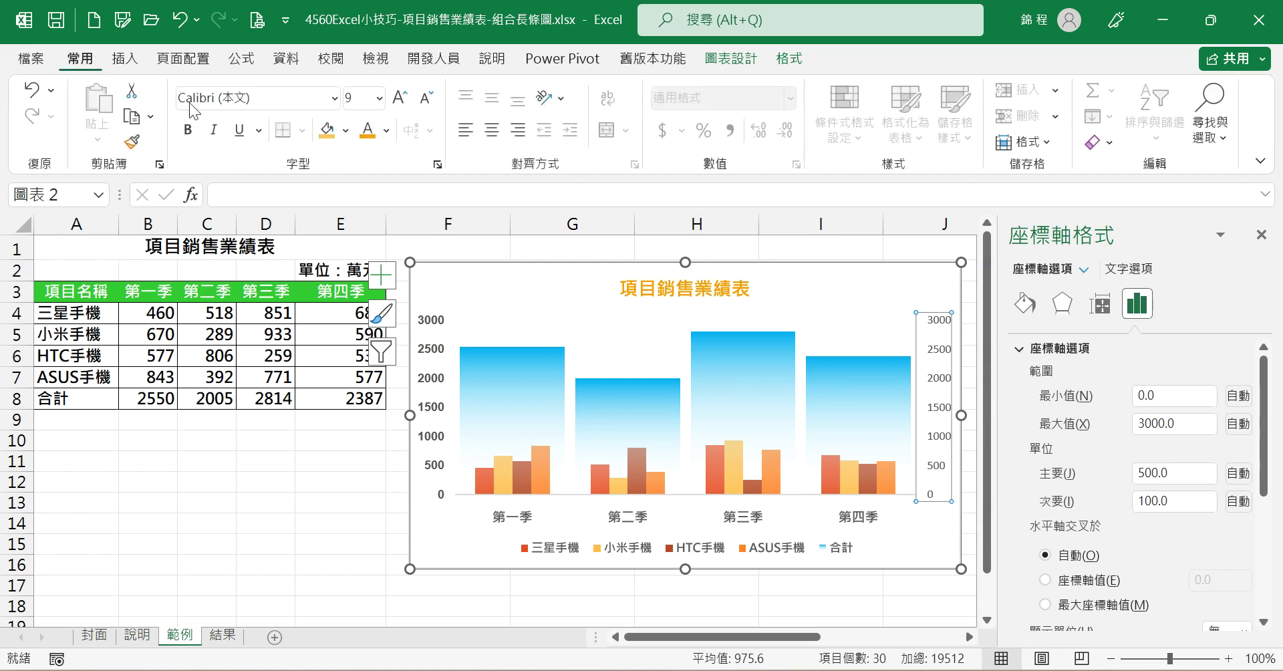
{"action": "left_click", "coordinate": [334, 99]}
{"action": "left_click", "coordinate": [239, 326]}
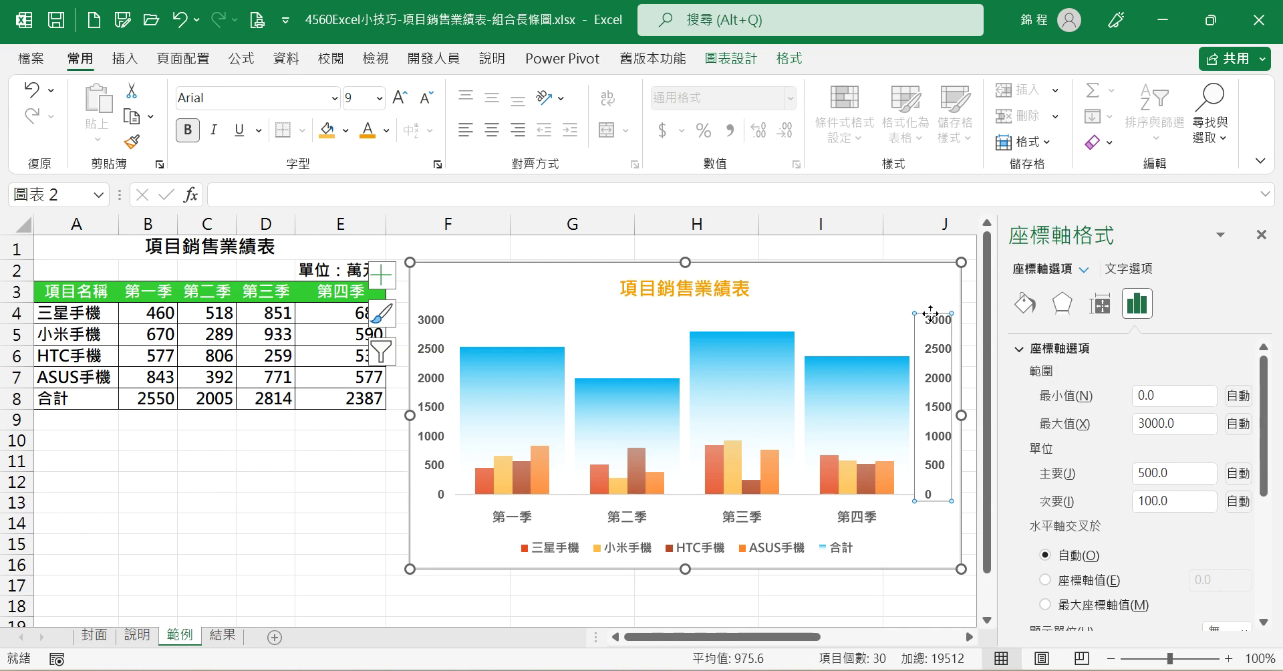
Step: Exclude the 合計 series from the chart's data source to uncover the individual phone columns
{"action": "mouse_move", "coordinate": [859, 382]}
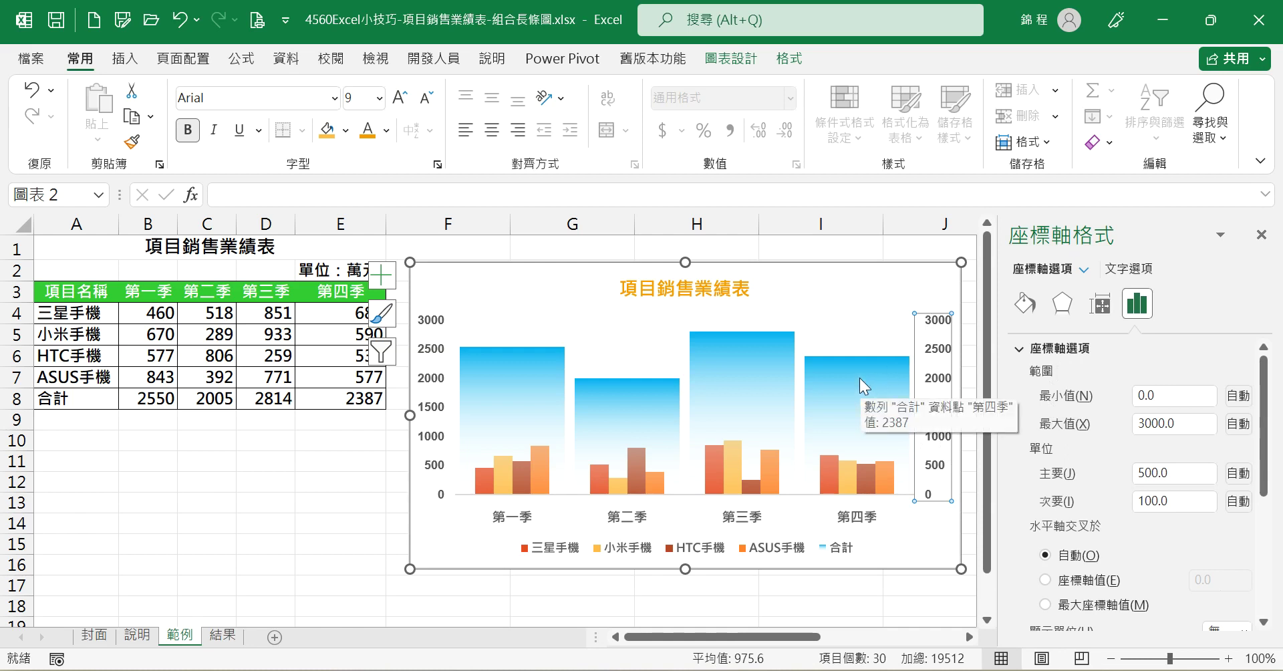
{"action": "left_click", "coordinate": [856, 381]}
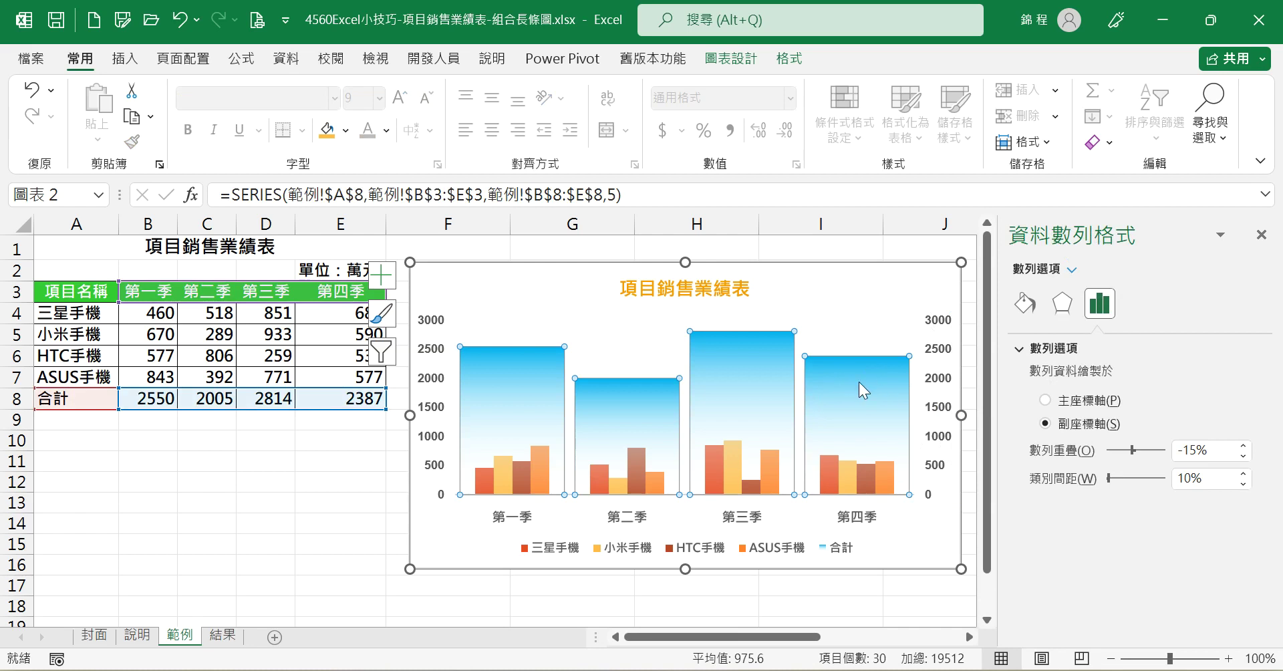
{"action": "left_click", "coordinate": [730, 60]}
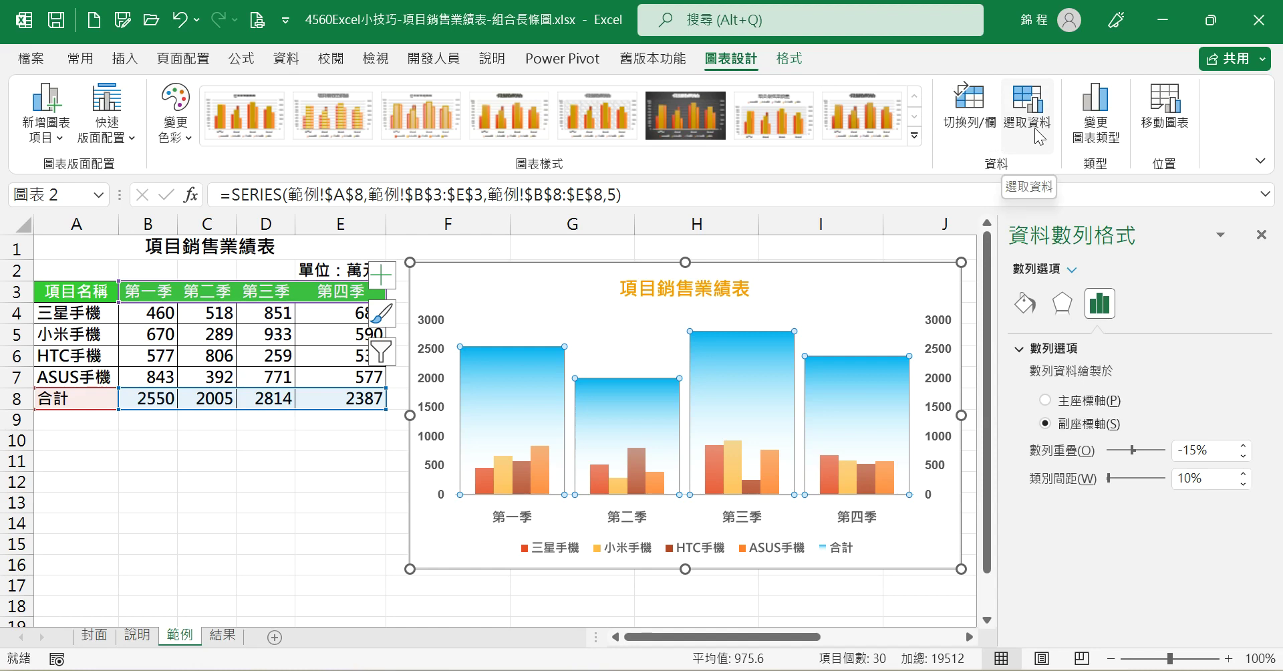
{"action": "left_click", "coordinate": [1035, 127]}
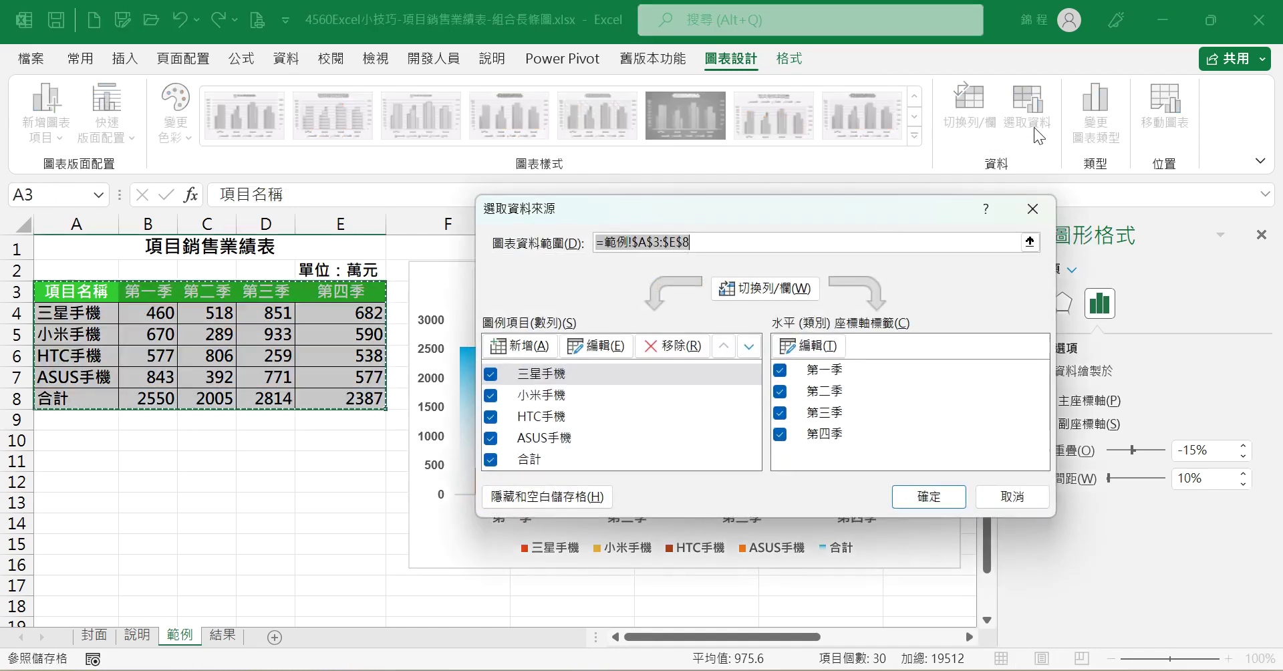
{"action": "left_click", "coordinate": [492, 460]}
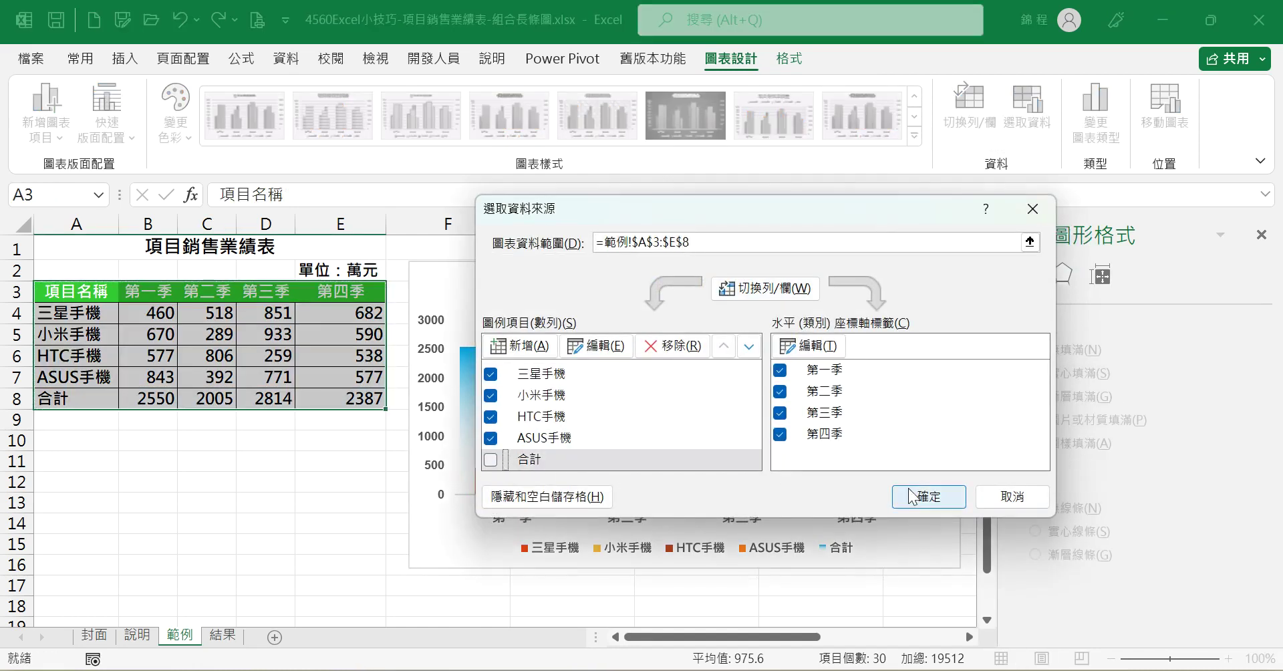
{"action": "left_click", "coordinate": [945, 496]}
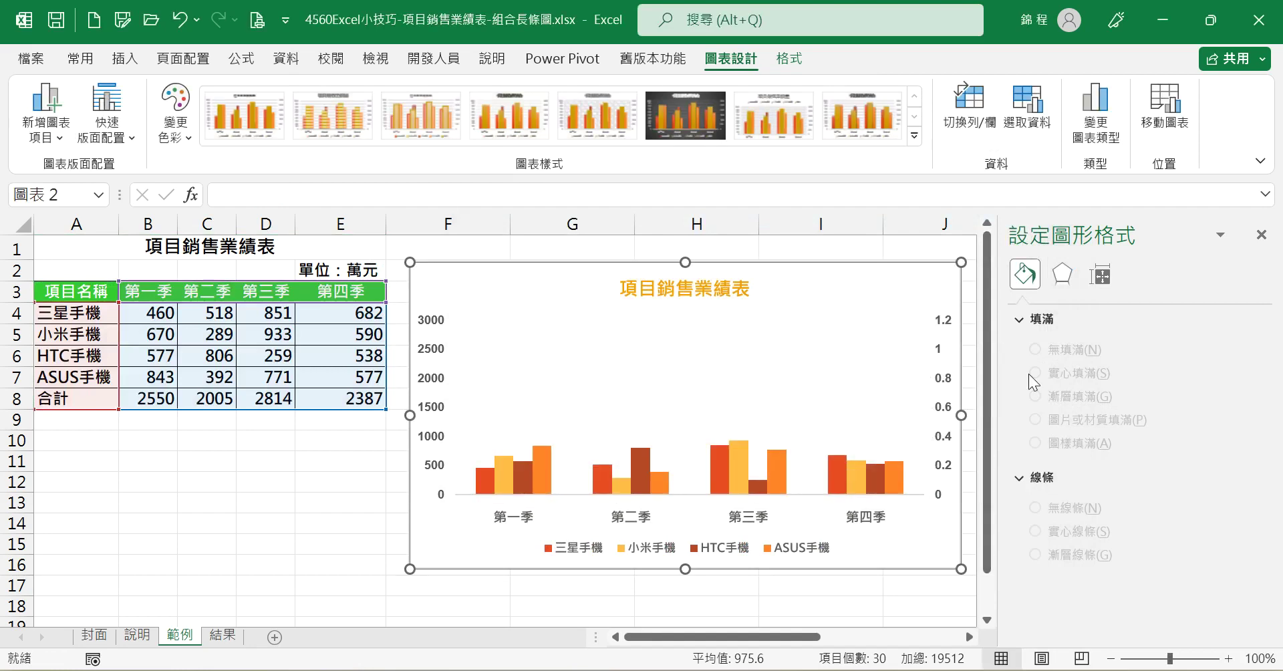
Step: Set the gap width of the phone columns to 150% through the ASUS手機 series
{"action": "left_click", "coordinate": [895, 476]}
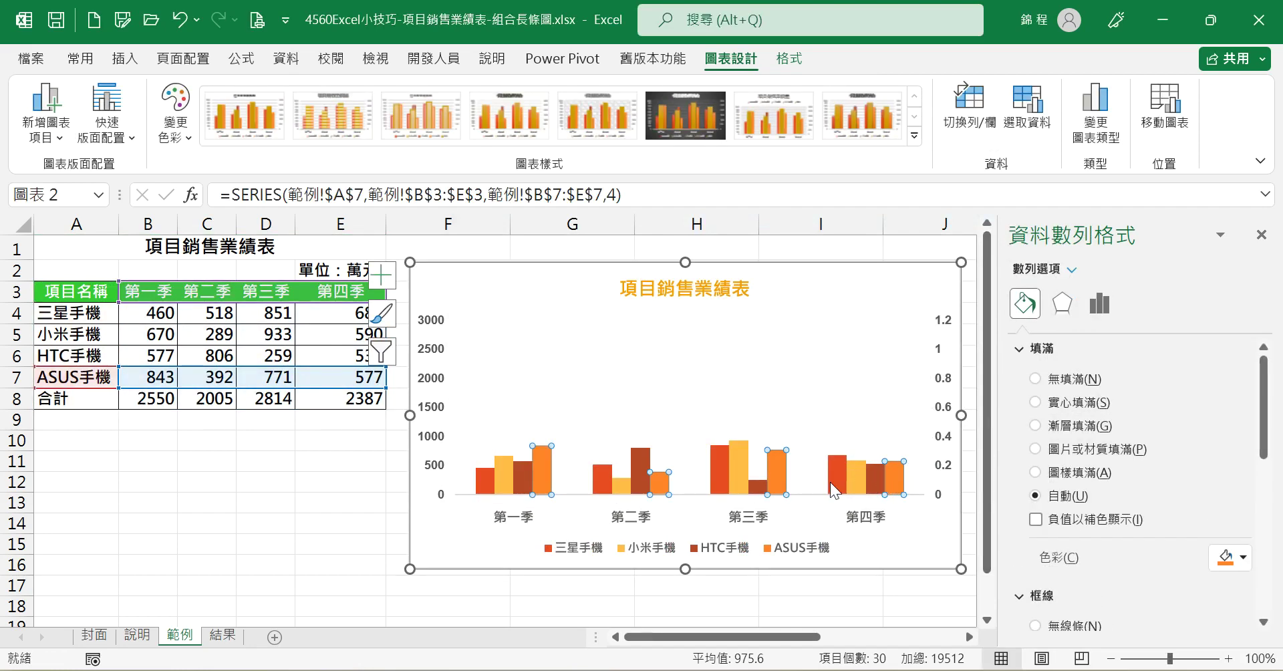
{"action": "left_click", "coordinate": [1105, 304]}
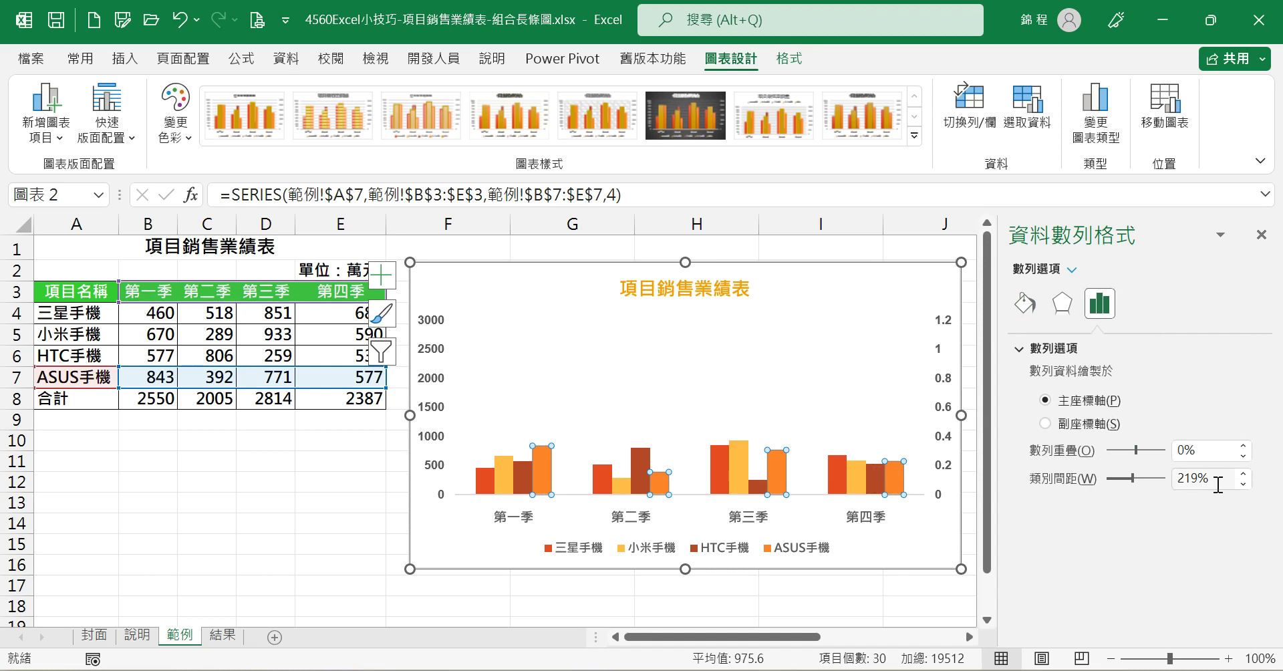
{"action": "left_click", "coordinate": [1203, 480]}
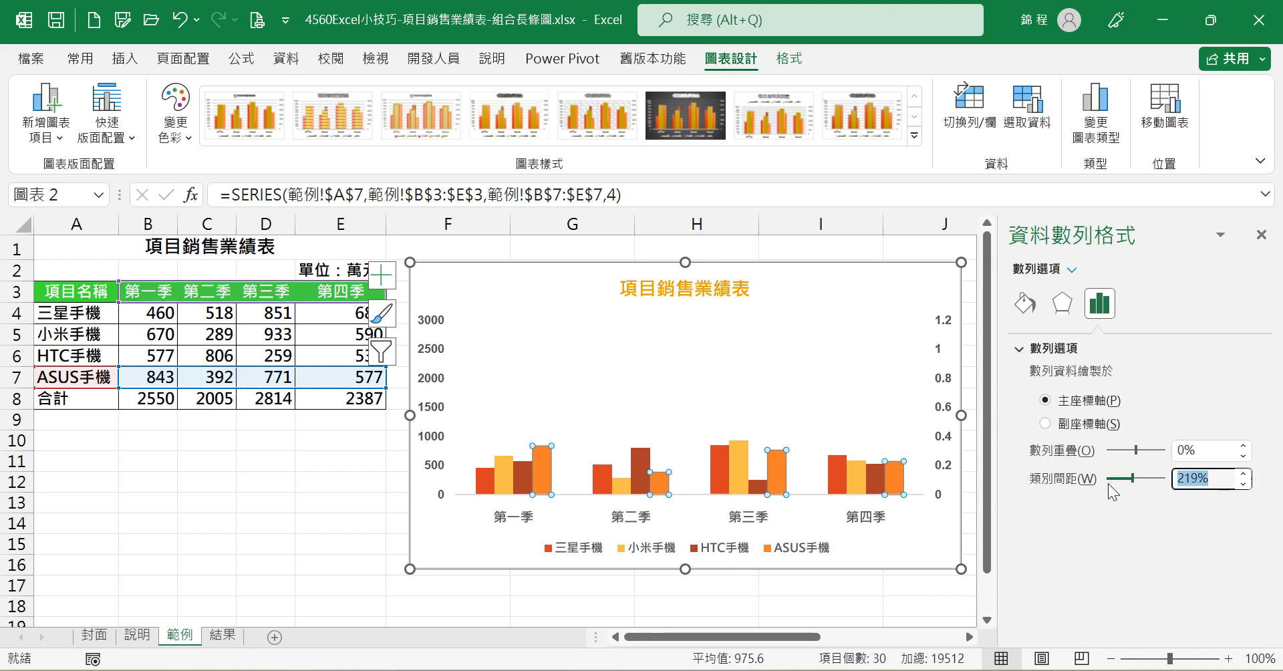
{"action": "type", "text": "150"}
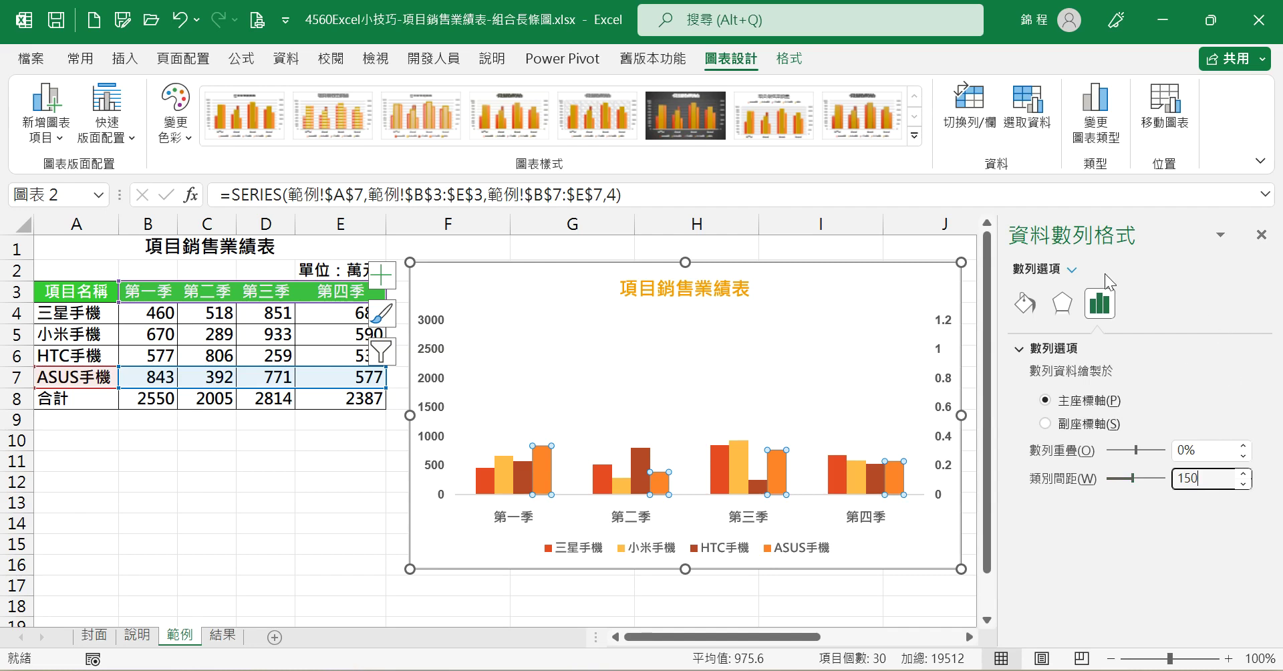
{"action": "left_click", "coordinate": [1214, 453]}
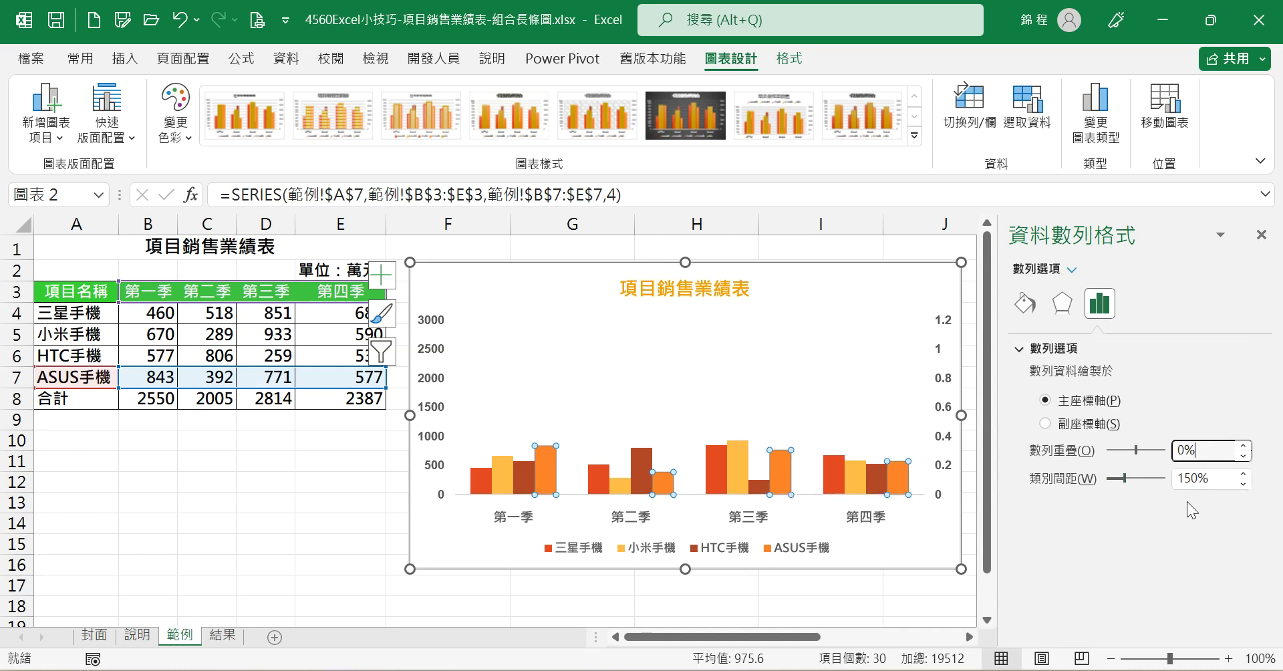
Step: Try gap widths of 100% and 50% for the phone columns
{"action": "left_click", "coordinate": [1212, 480]}
{"action": "left_click_drag", "start_coordinate": [1217, 480], "coordinate": [1177, 480]}
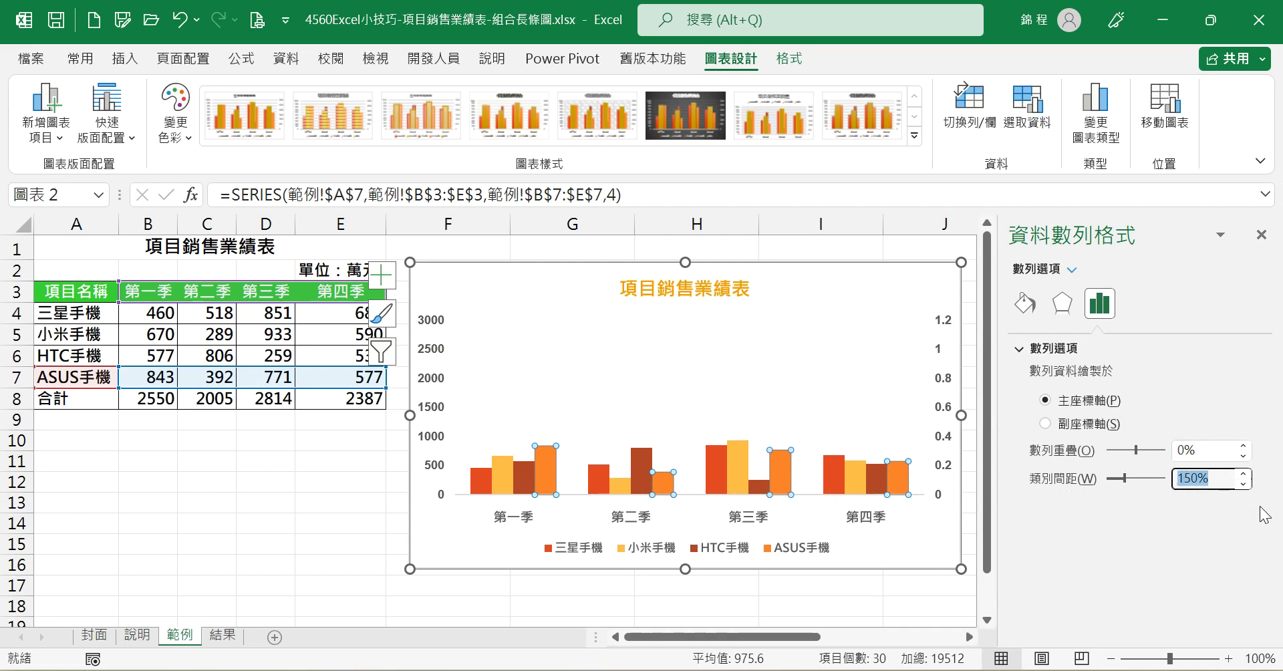
{"action": "type", "text": "100"}
{"action": "left_click", "coordinate": [1223, 449]}
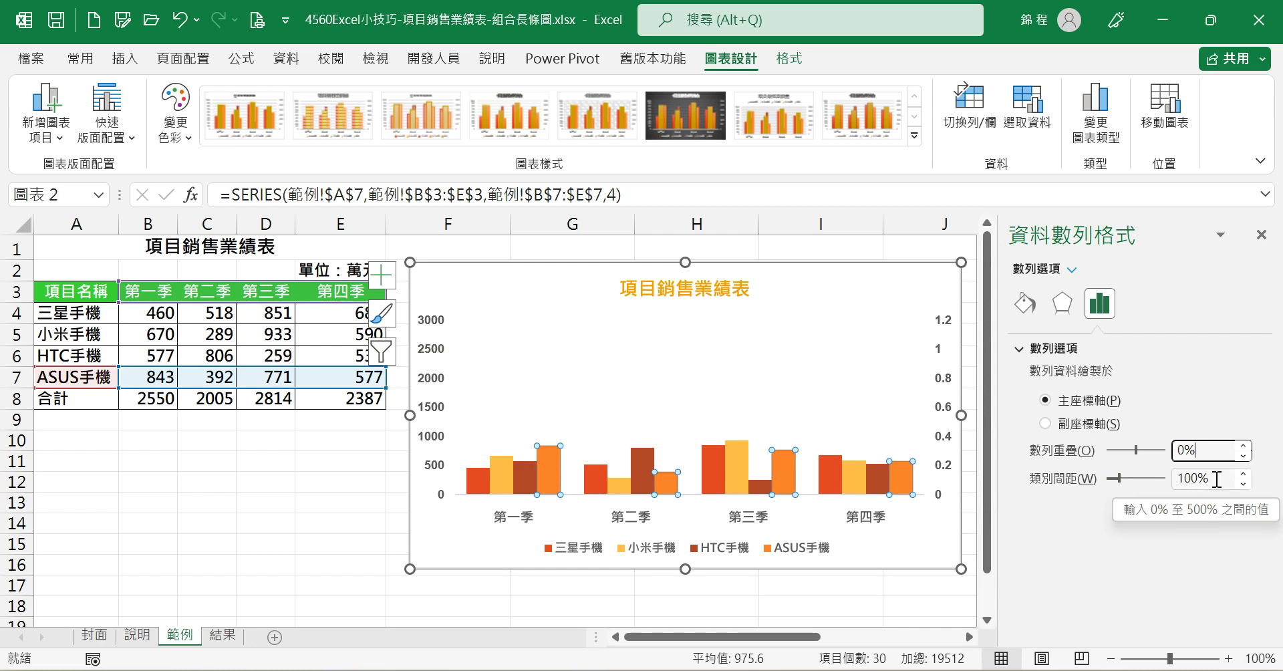
{"action": "key", "text": "Tab"}
{"action": "type", "text": "50"}
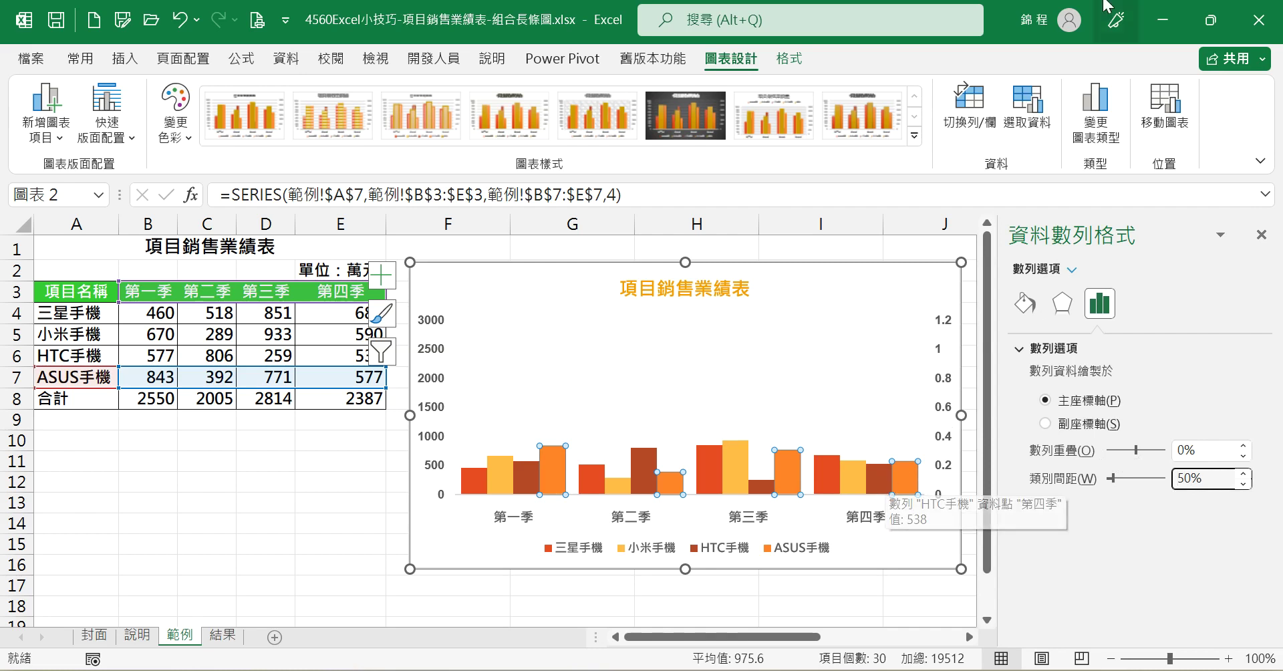
Step: Include the 合計 series in the chart's data source again to compare the column widths
{"action": "left_click", "coordinate": [1027, 127]}
{"action": "left_click", "coordinate": [491, 460]}
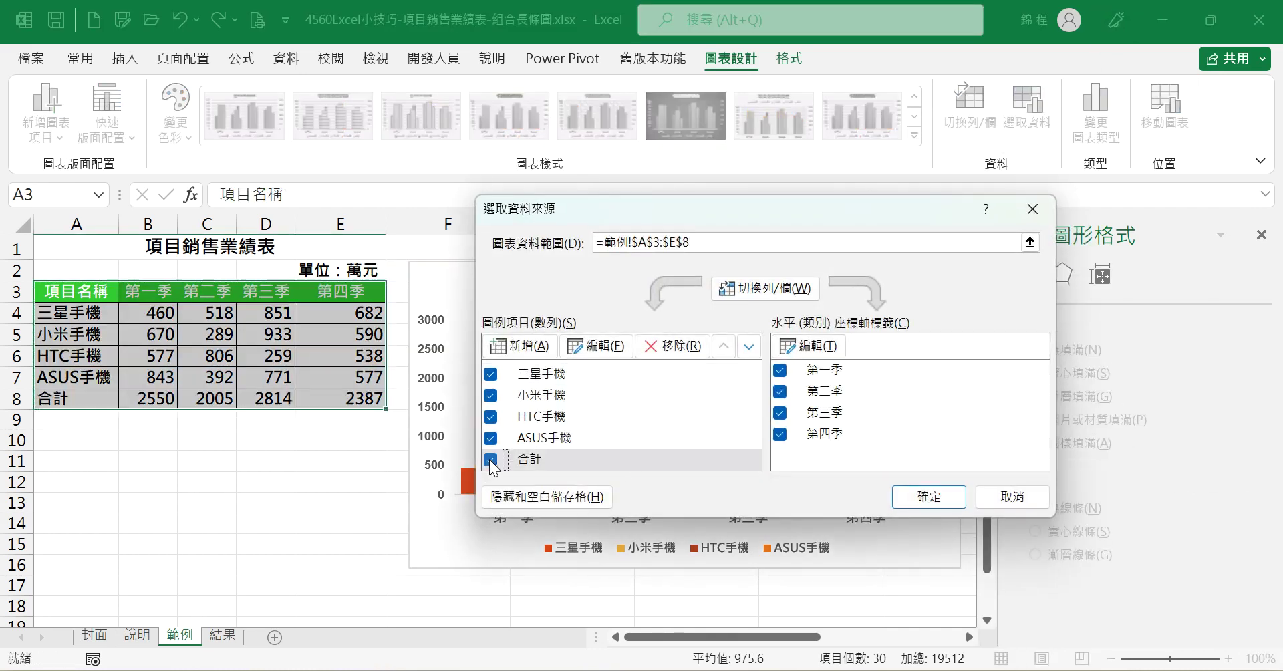
{"action": "left_click", "coordinate": [923, 500]}
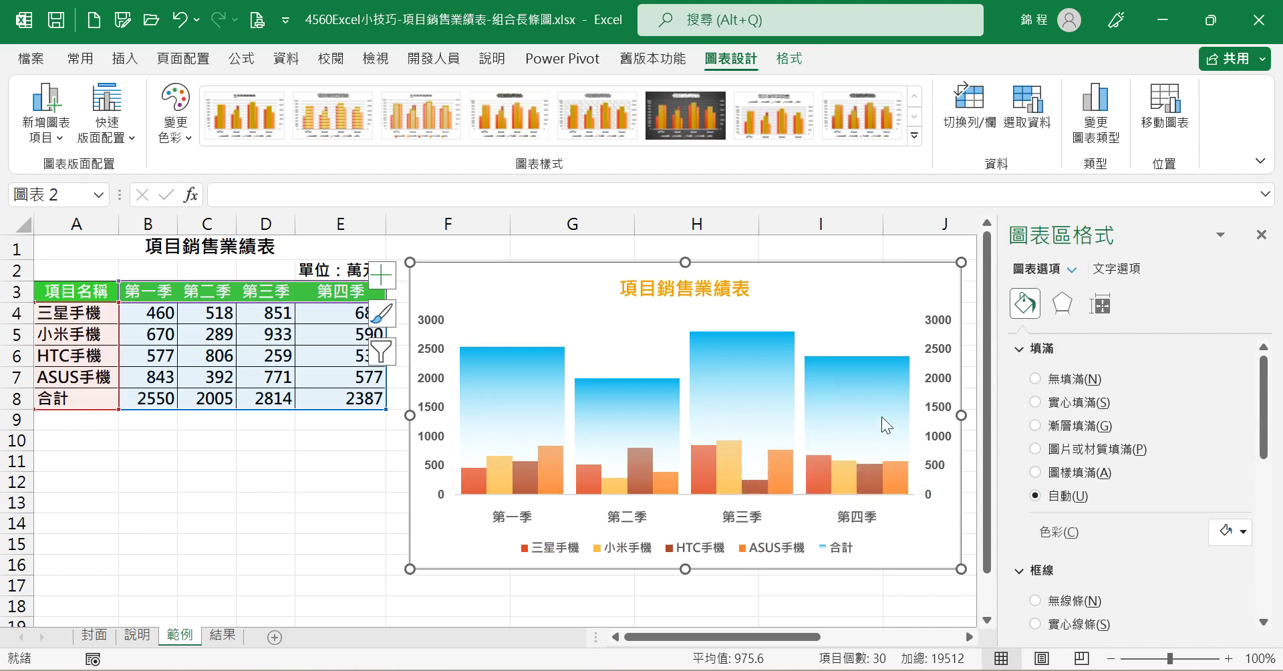
Step: Exclude the 合計 series from the chart's data source once more
{"action": "left_click", "coordinate": [1035, 143]}
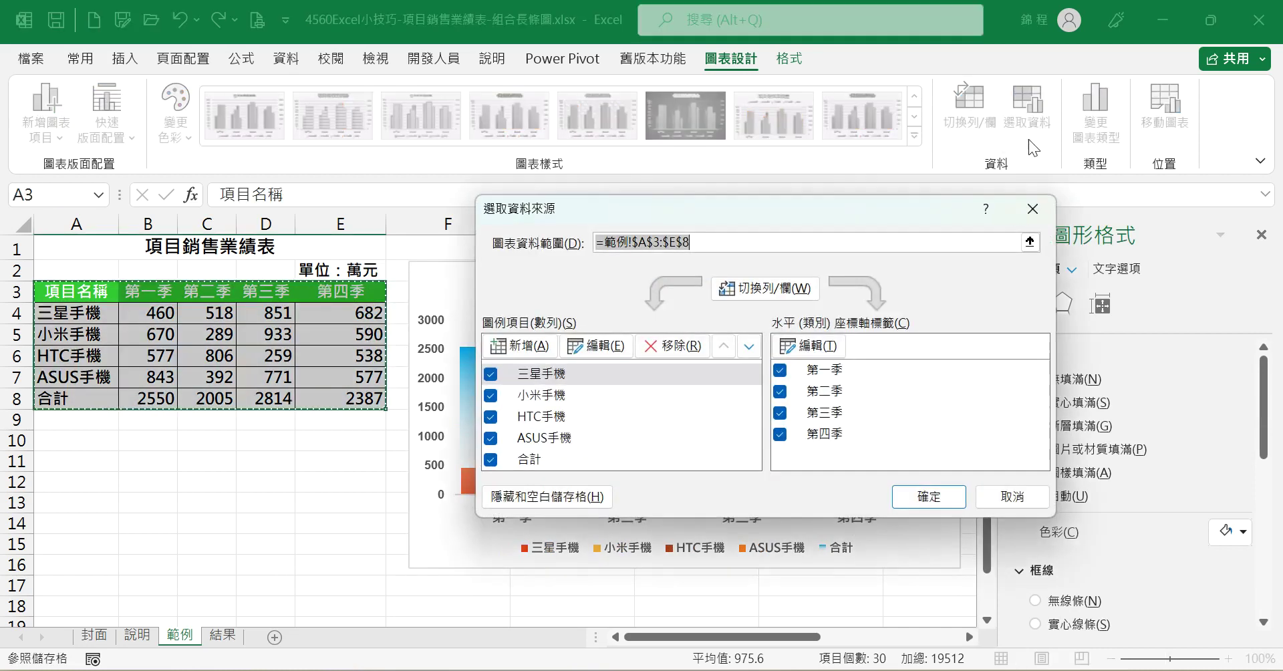
{"action": "left_click", "coordinate": [490, 460]}
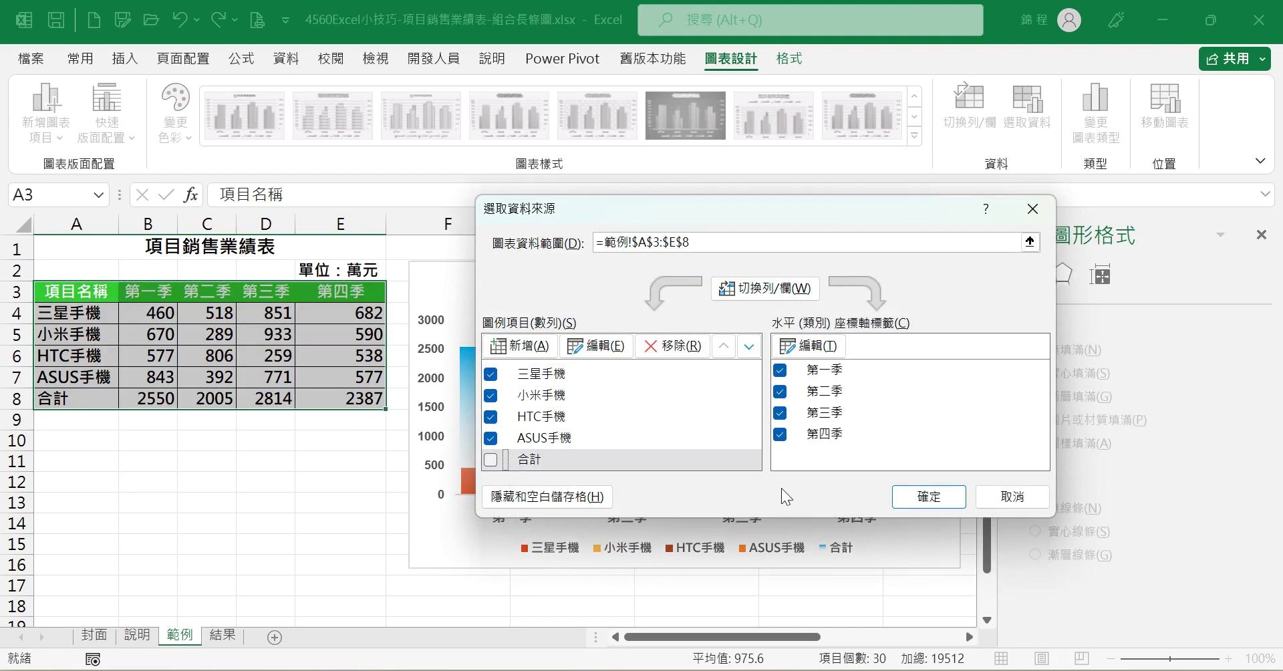
{"action": "left_click", "coordinate": [914, 497]}
Step: Set the gap width of the ASUS手機 series to 100%
{"action": "left_click", "coordinate": [911, 483]}
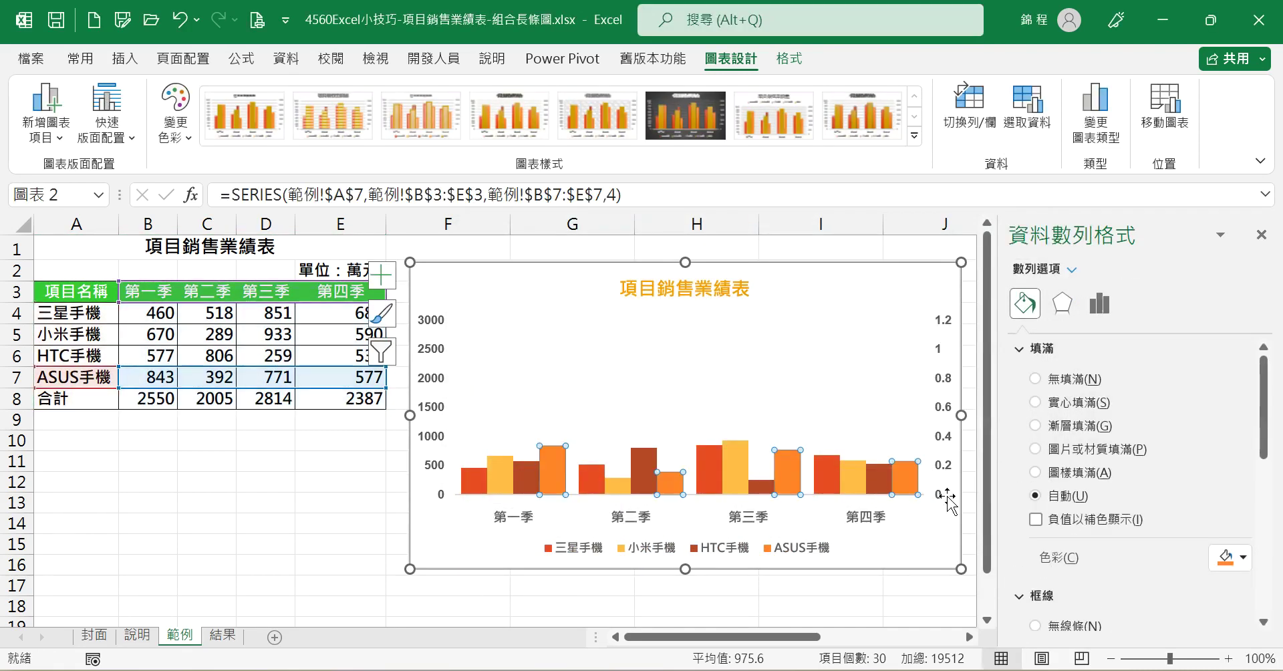
{"action": "left_click", "coordinate": [1102, 314]}
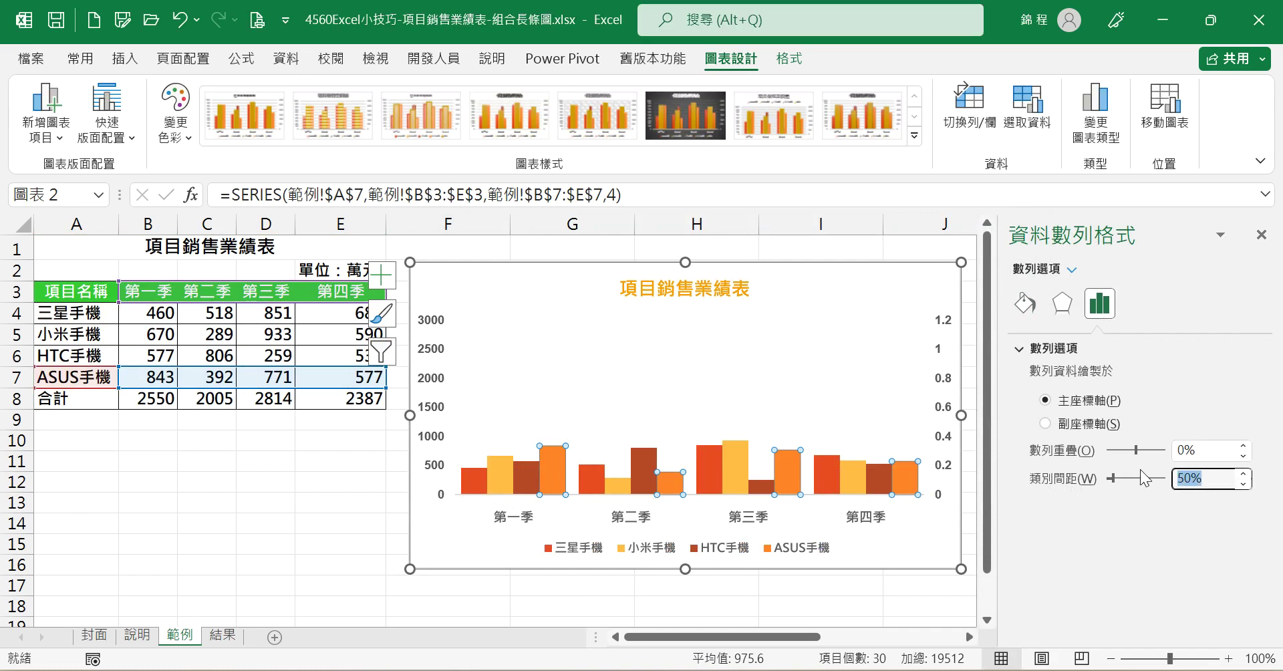
{"action": "type", "text": "100"}
{"action": "key", "text": "Return"}
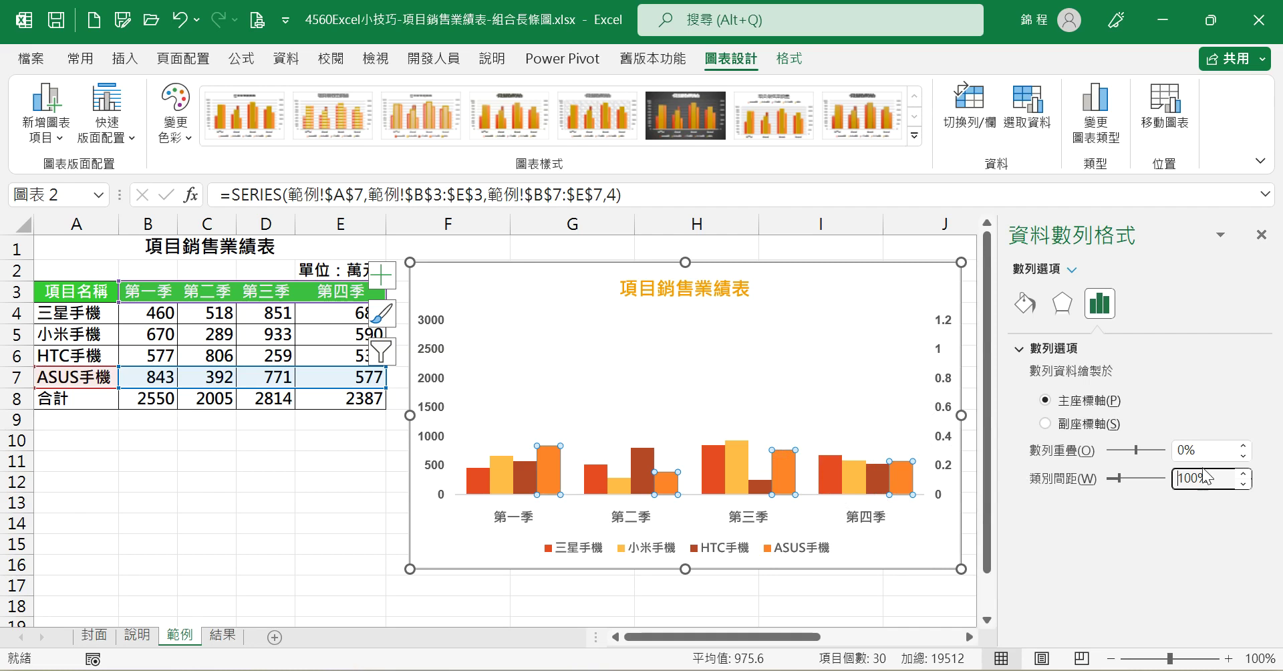
Step: Restore the 合計 series to the chart through the data source selection
{"action": "left_click", "coordinate": [1028, 139]}
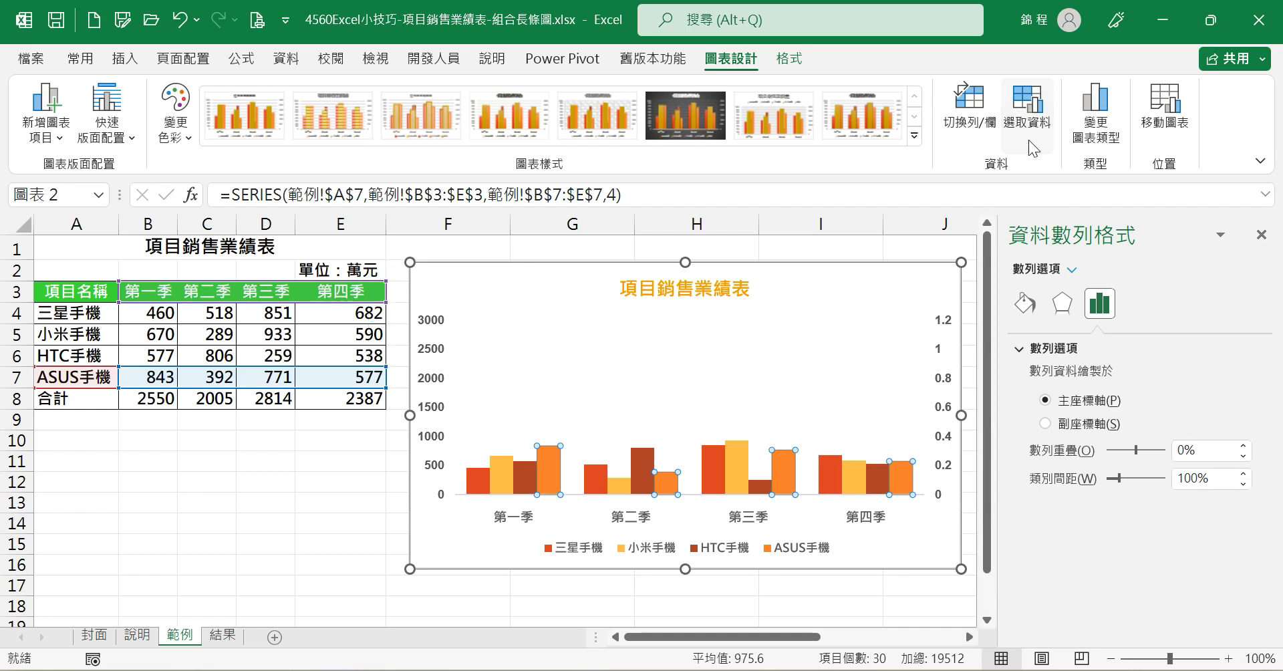
{"action": "left_click", "coordinate": [490, 459]}
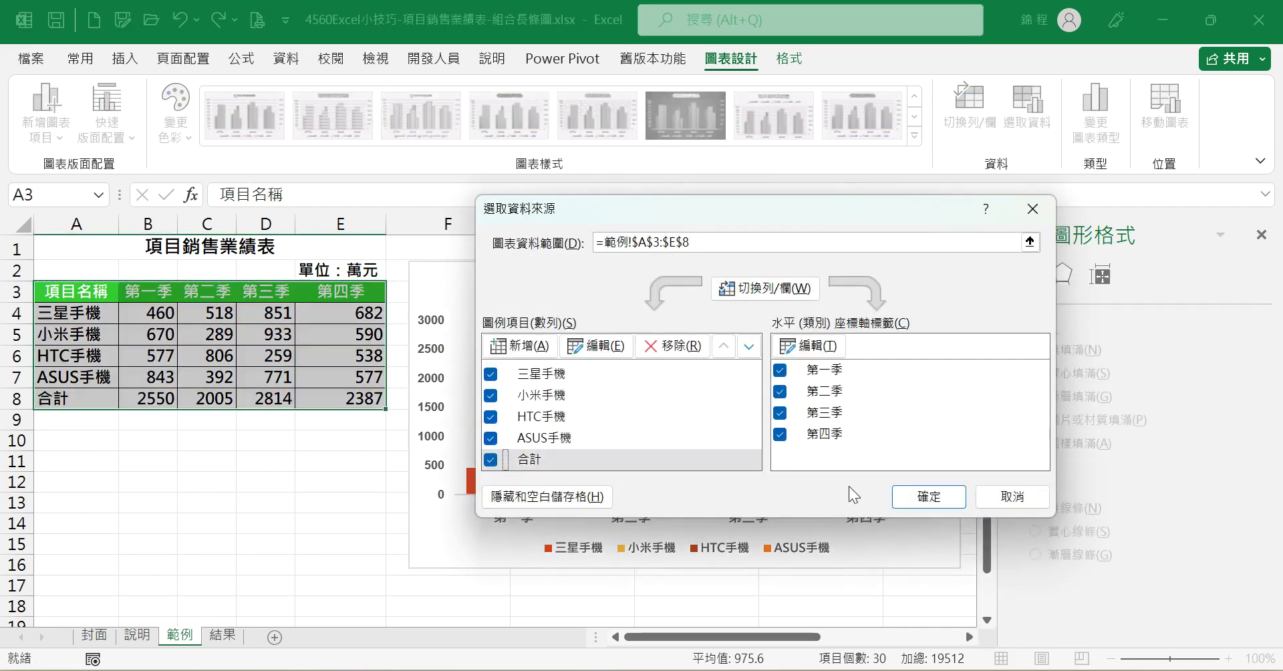
{"action": "left_click", "coordinate": [928, 495]}
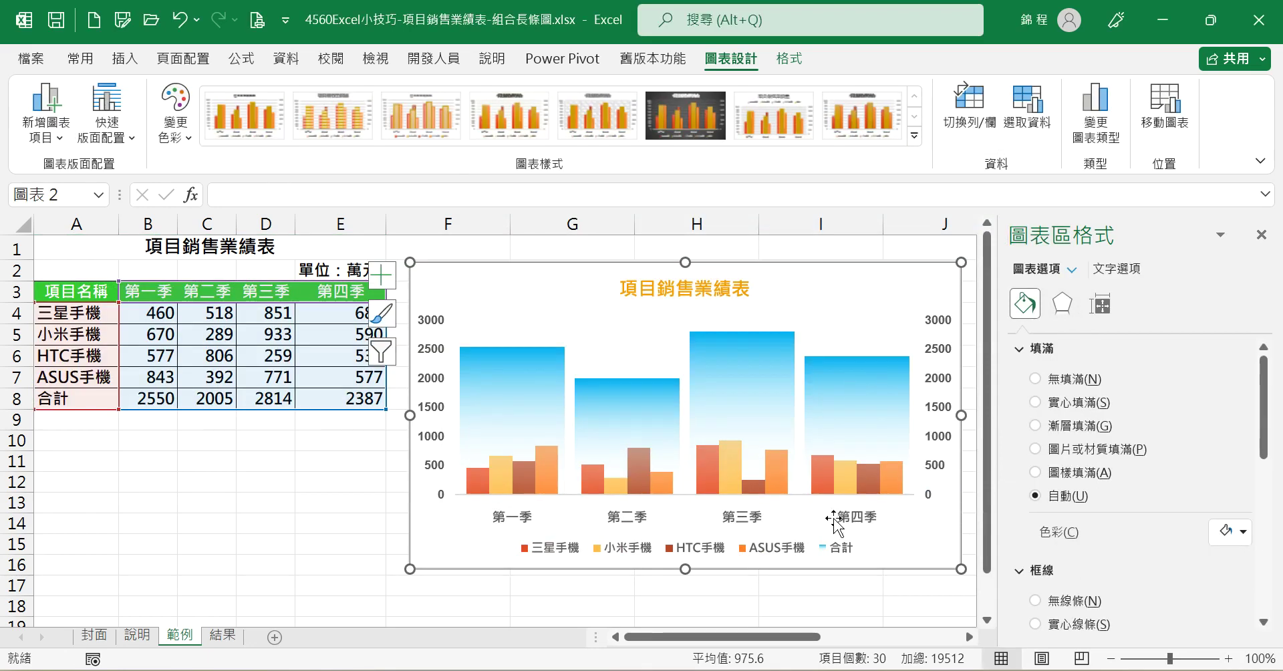
Step: Close the chart area formatting options and add data labels to all series in the chart
{"action": "mouse_move", "coordinate": [861, 438]}
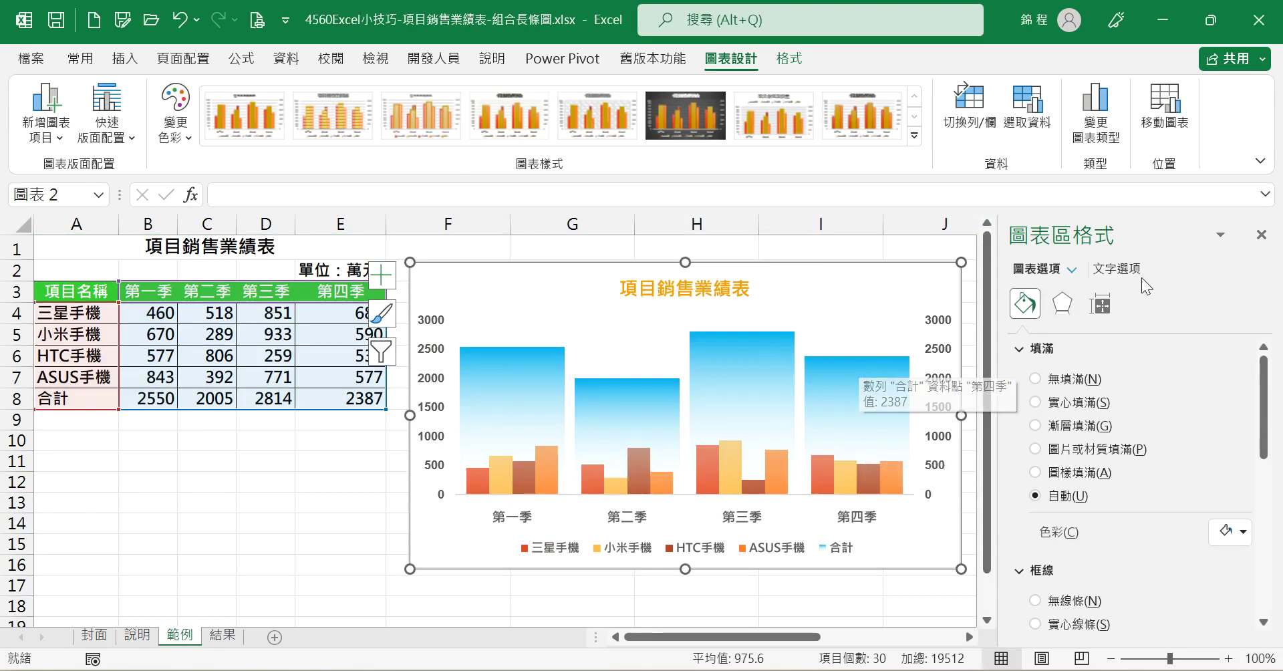
{"action": "left_click", "coordinate": [1261, 234]}
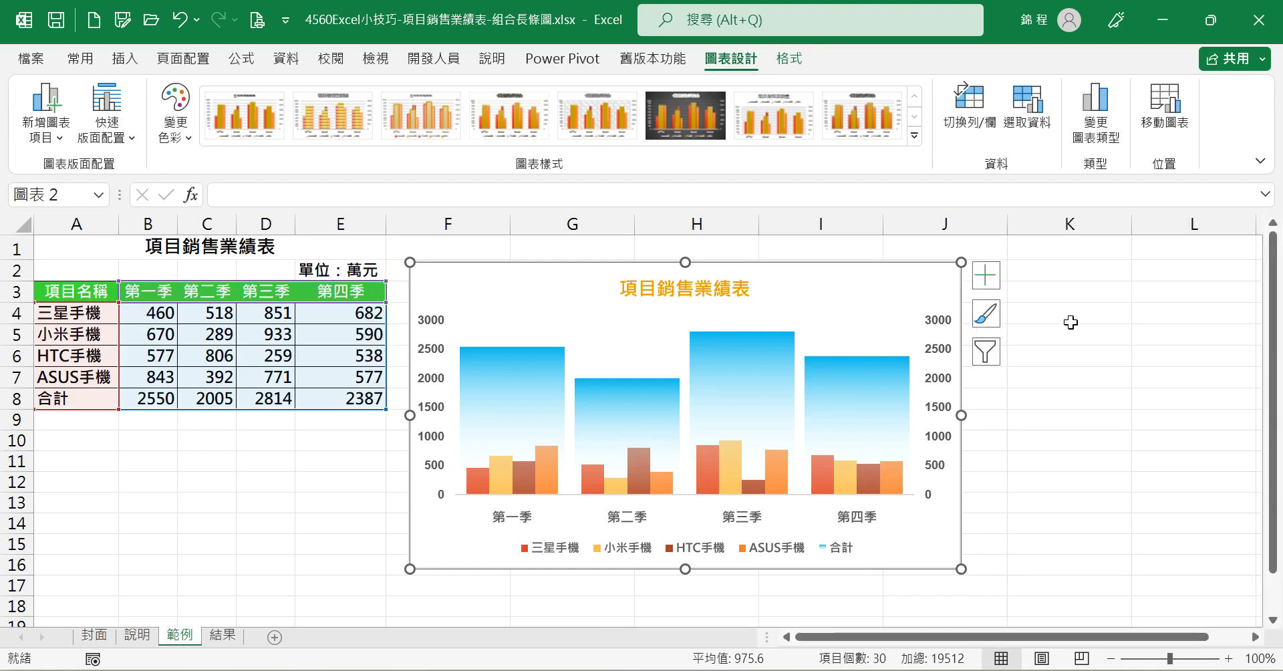
{"action": "left_click", "coordinate": [987, 274]}
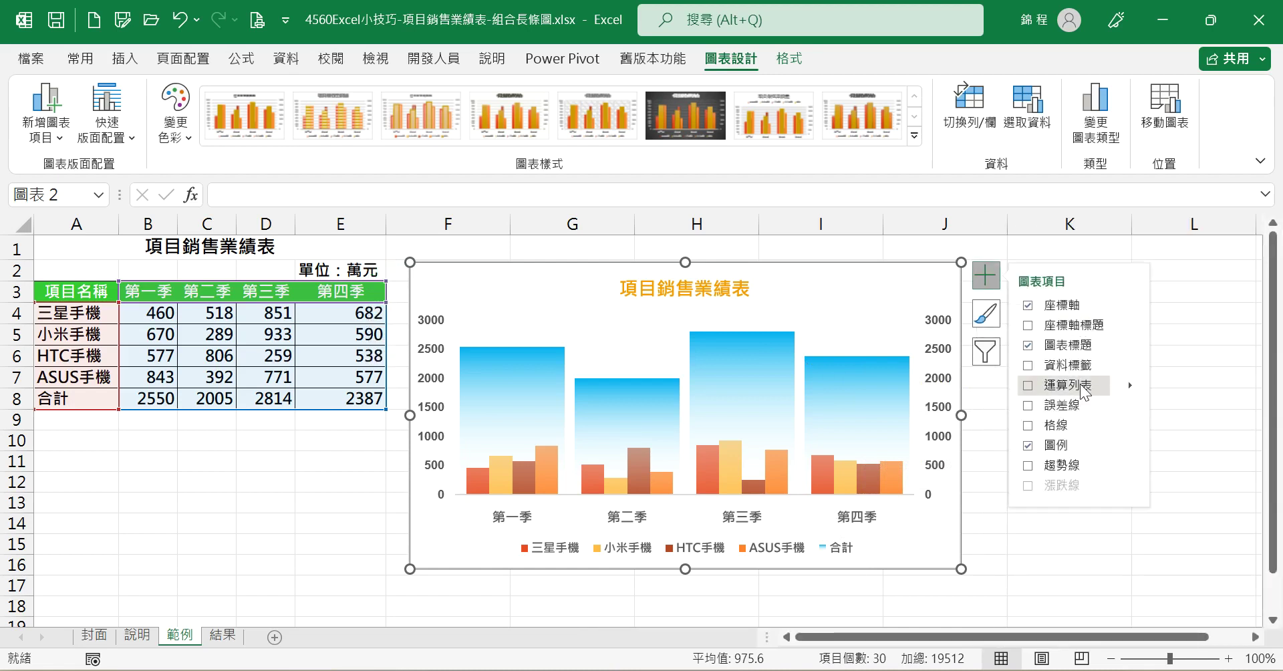
{"action": "left_click", "coordinate": [1026, 365]}
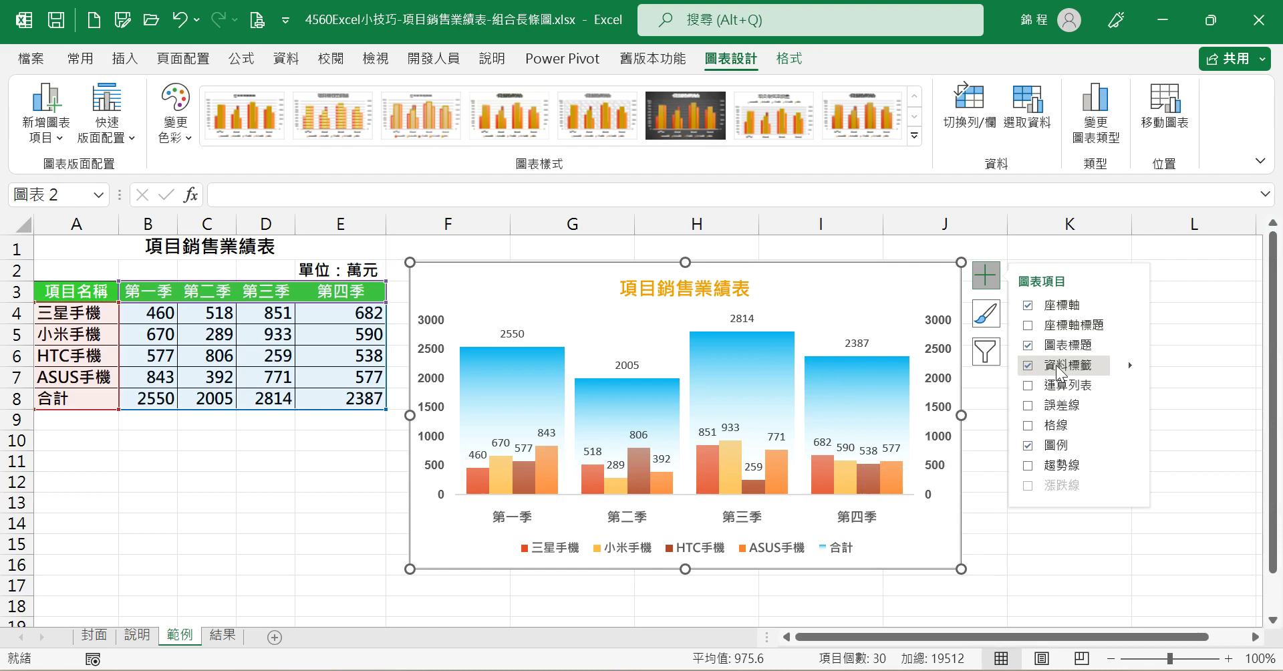
{"action": "left_click", "coordinate": [1129, 365]}
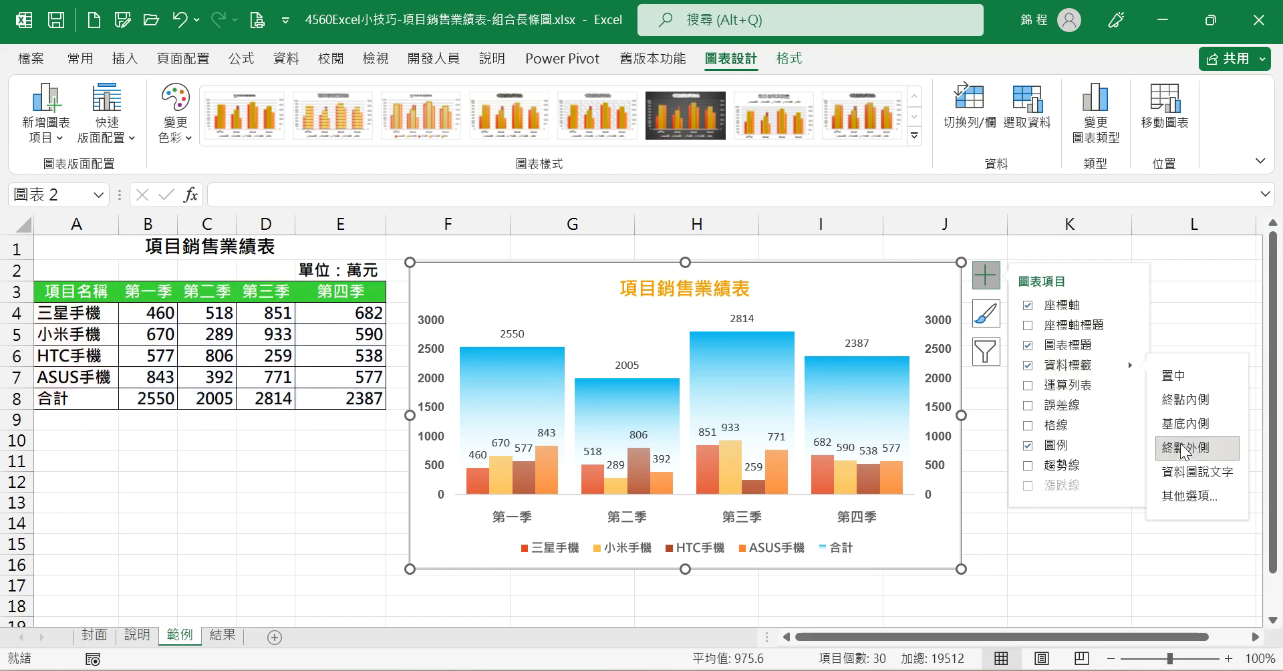
Step: Make the data labels of the 合計 series bold and set their font to Arial
{"action": "left_click", "coordinate": [858, 343]}
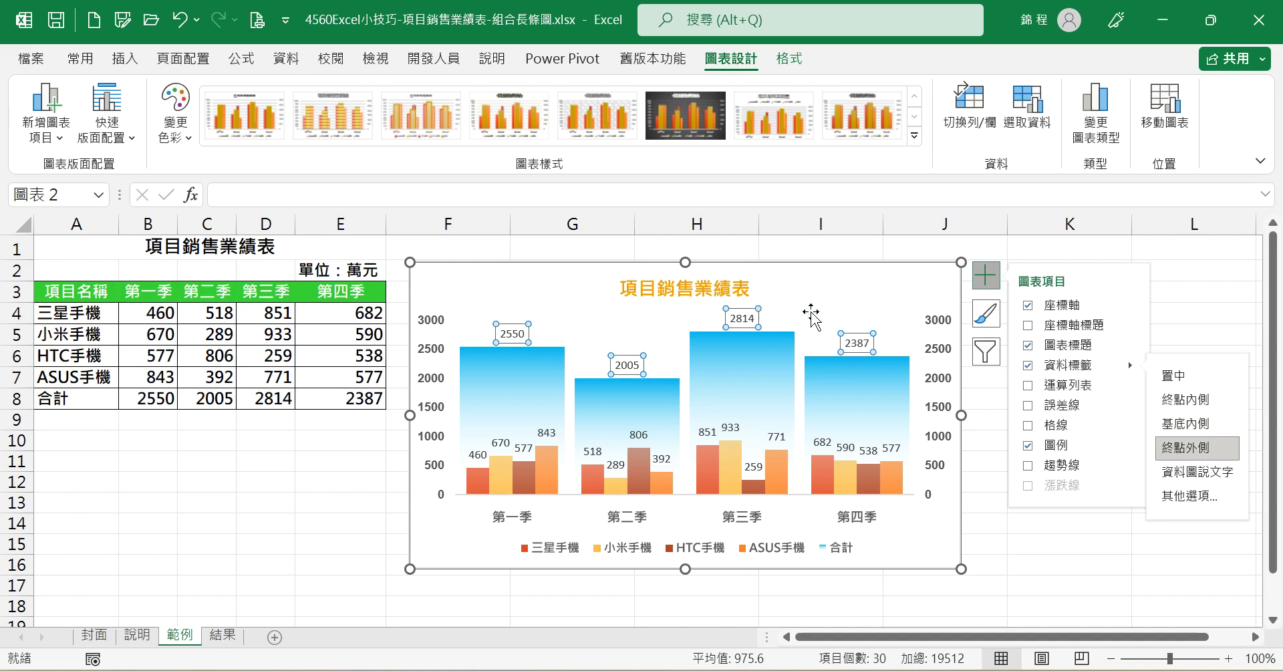
{"action": "left_click", "coordinate": [80, 58]}
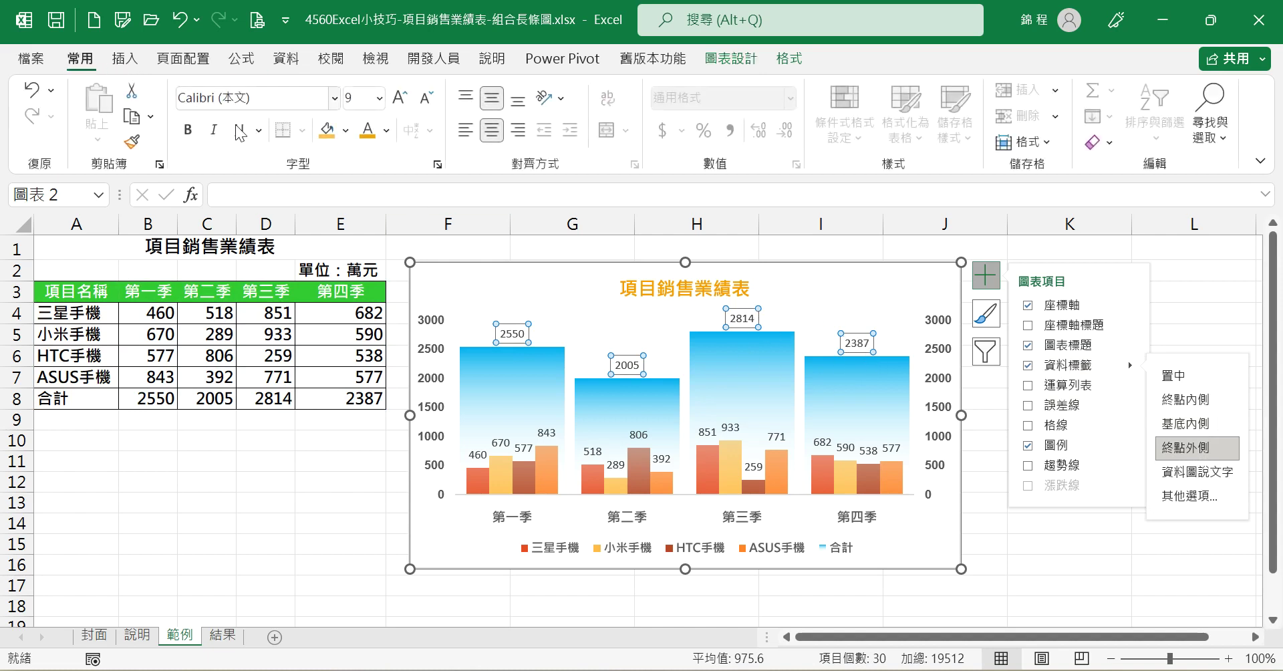
{"action": "left_click", "coordinate": [188, 130]}
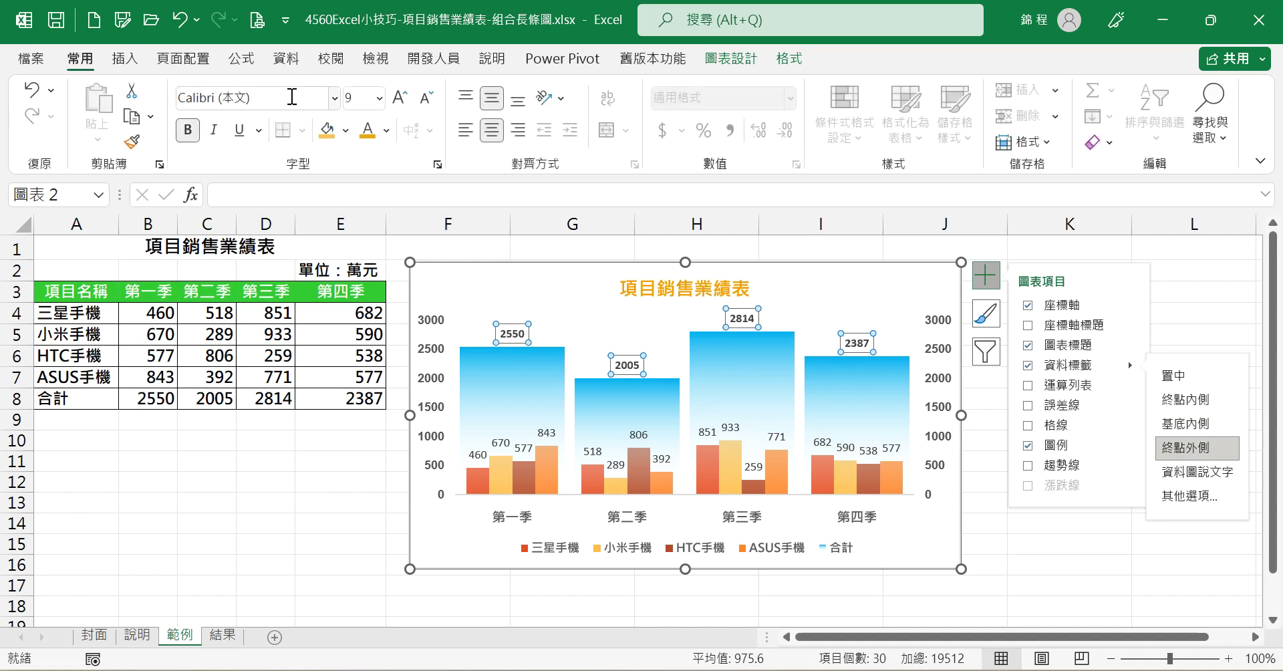
{"action": "left_click", "coordinate": [333, 100]}
{"action": "left_click", "coordinate": [238, 313]}
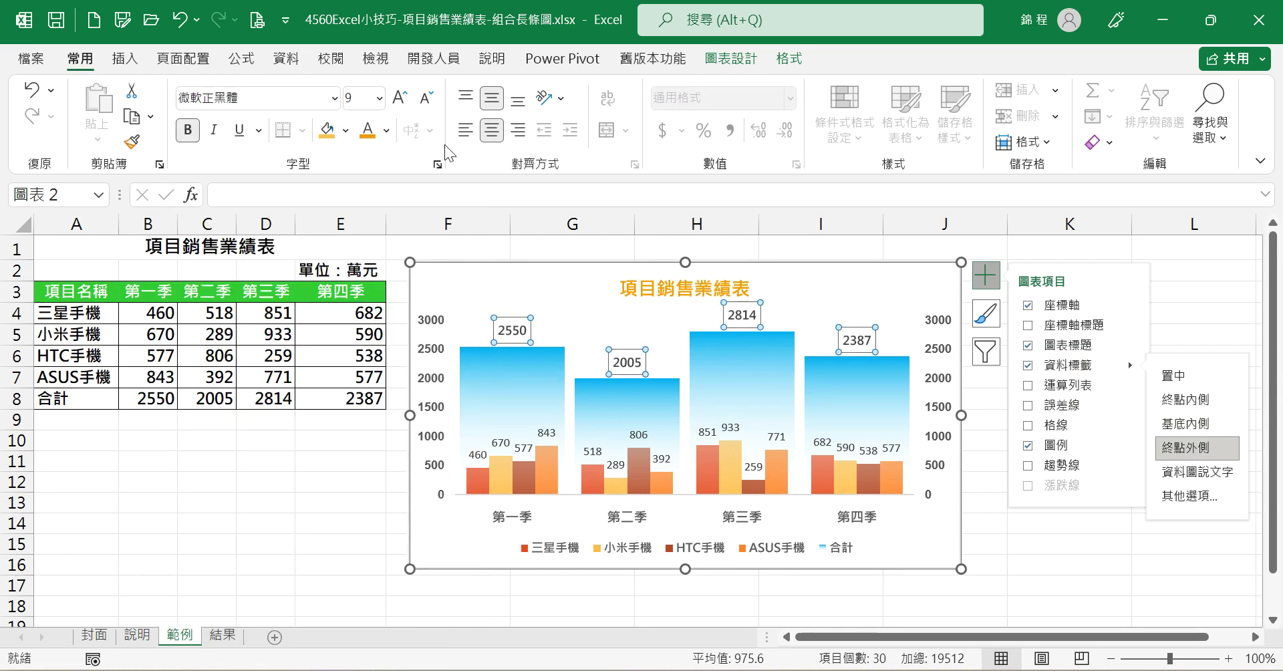
{"action": "left_click", "coordinate": [334, 99]}
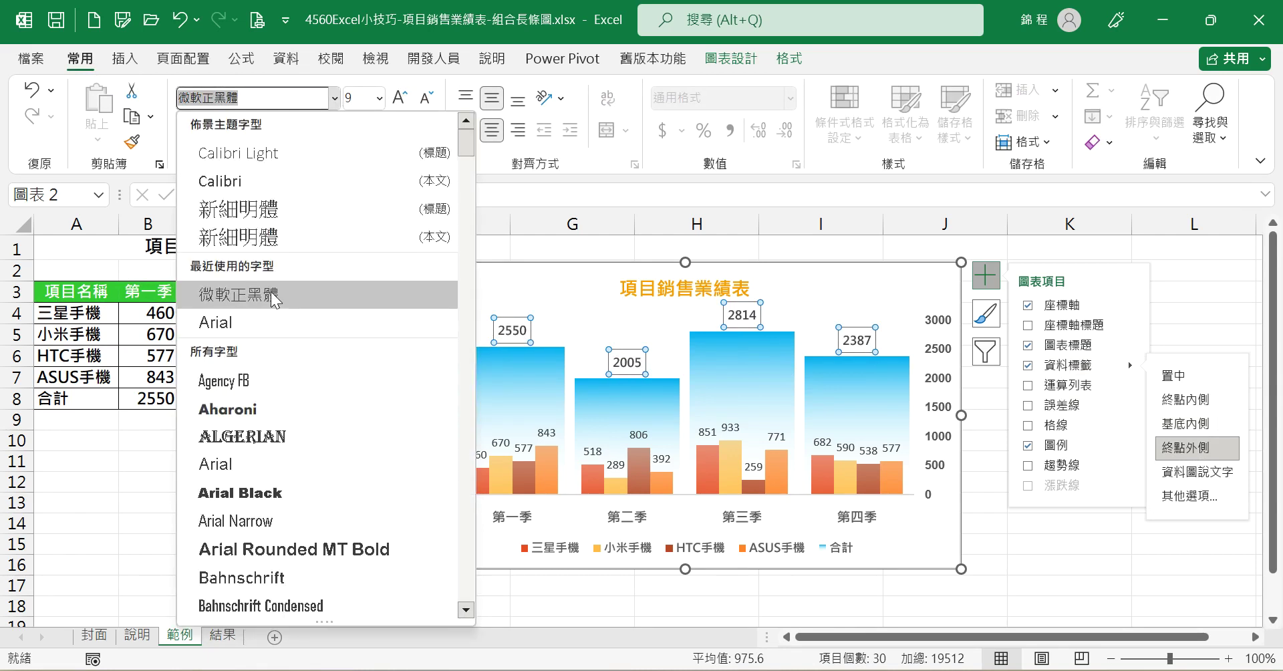
{"action": "left_click", "coordinate": [242, 330]}
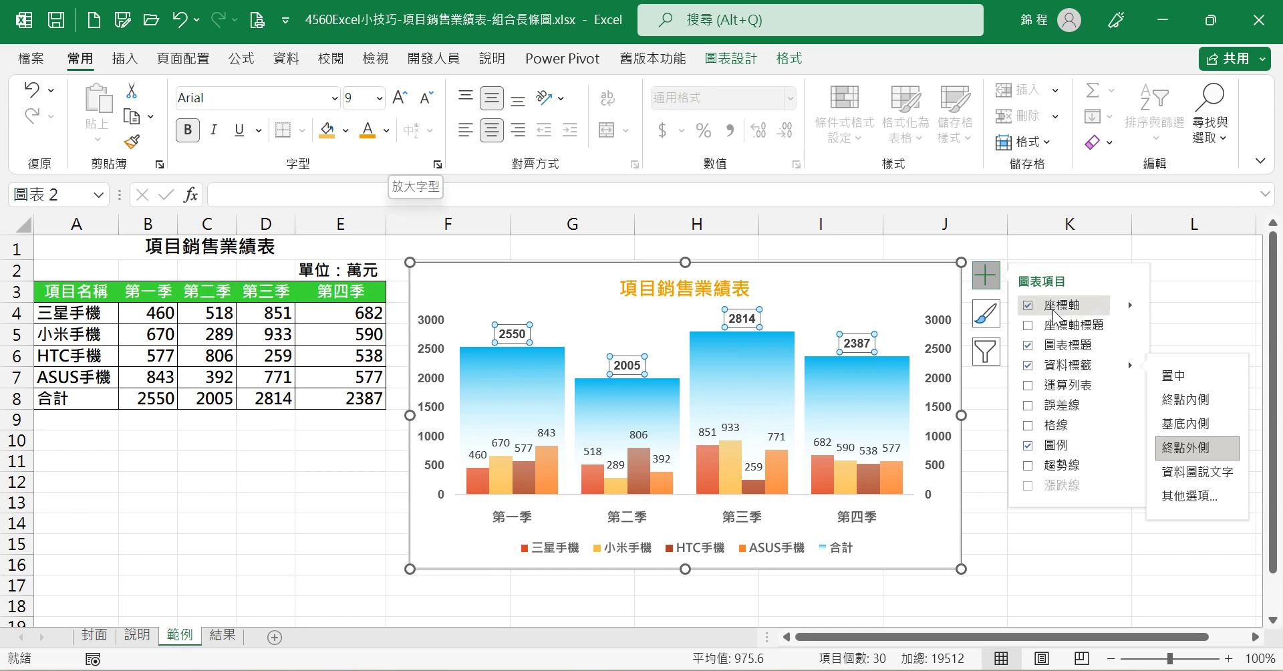
{"action": "left_click", "coordinate": [994, 278]}
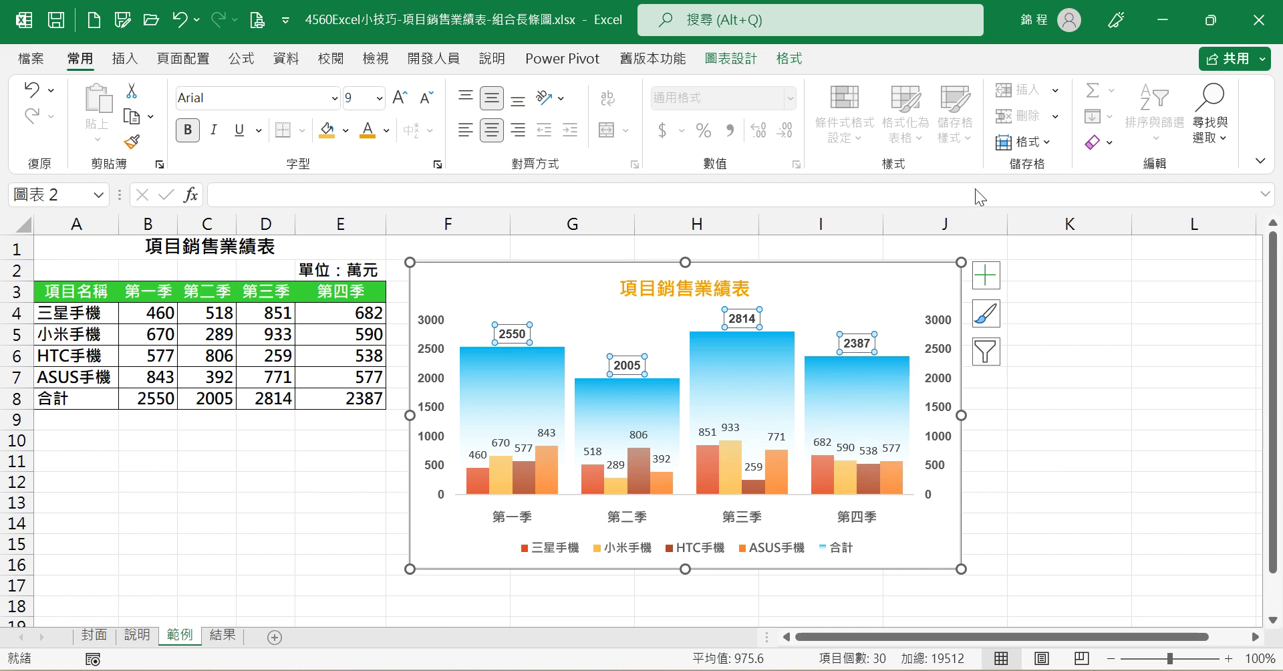
Step: Apply the custom number format #,###"萬元計" to the data labels of the 合計 series
{"action": "left_click", "coordinate": [789, 59]}
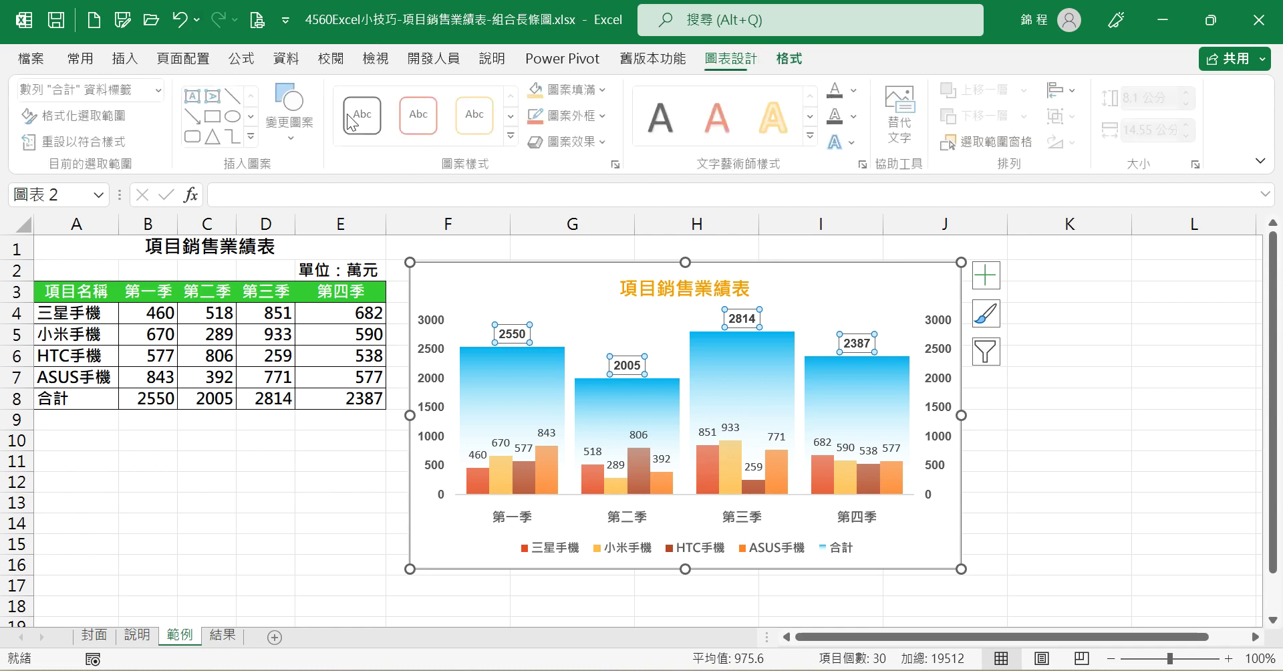
{"action": "left_click", "coordinate": [83, 117]}
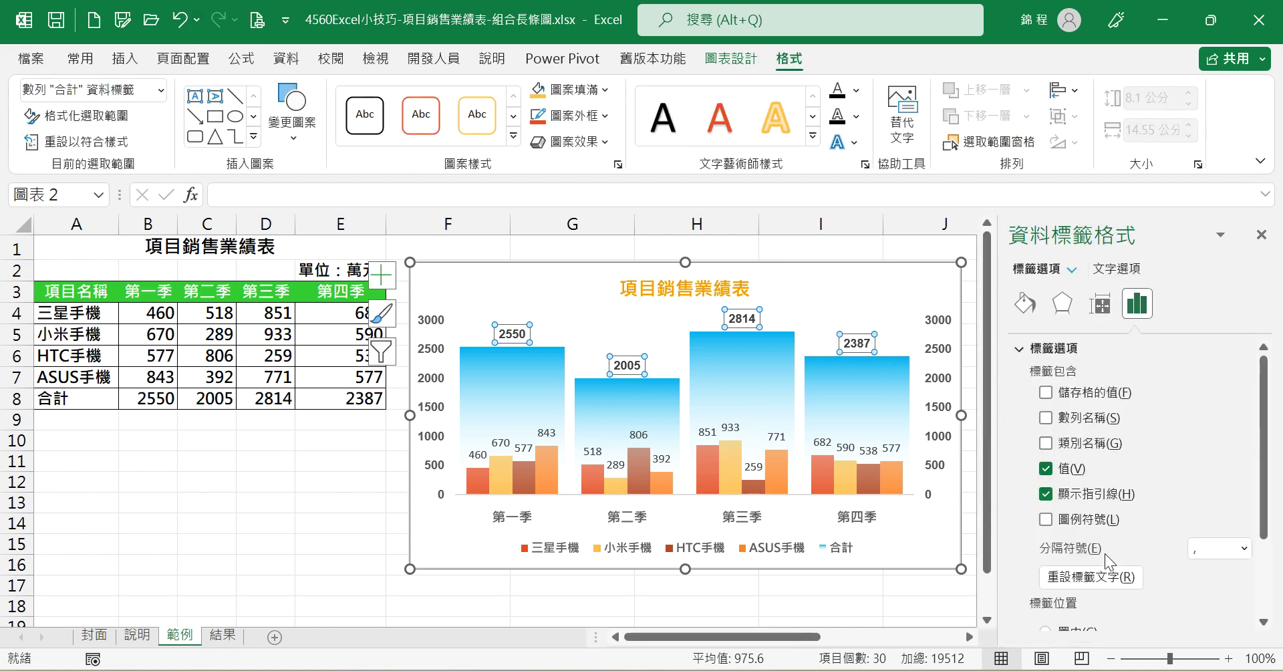
{"action": "scroll", "coordinate": [1129, 414], "scroll_direction": "down", "scroll_amount": 5}
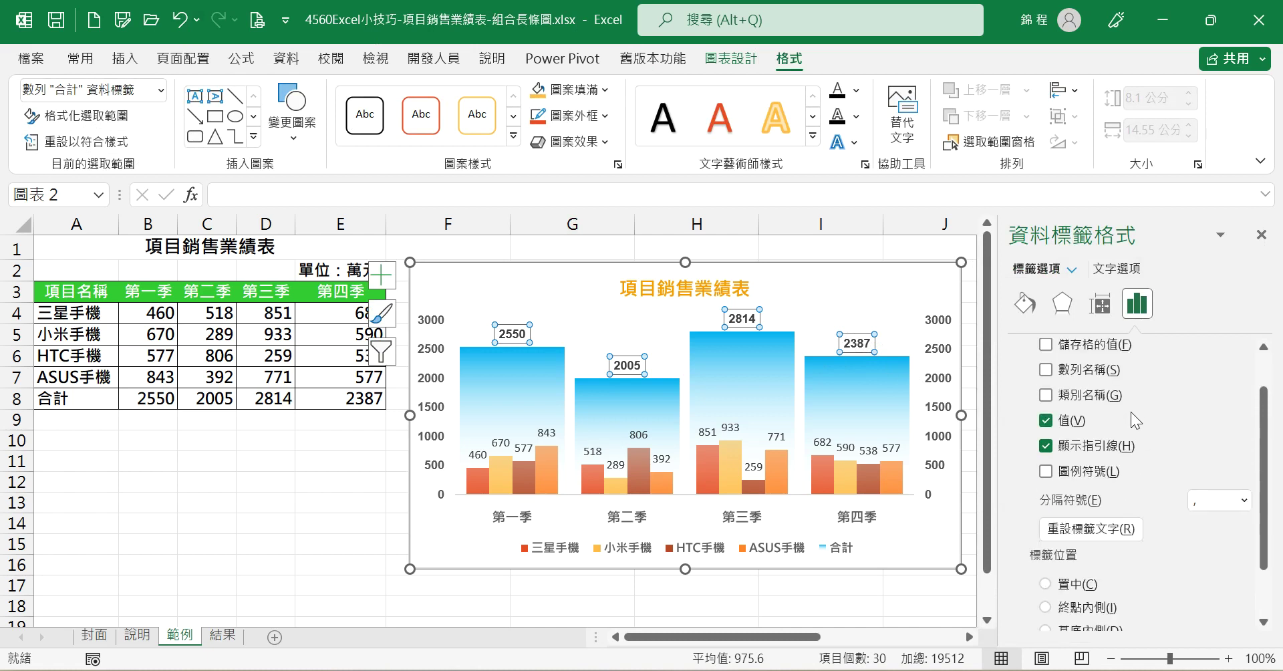
{"action": "left_click", "coordinate": [1042, 622]}
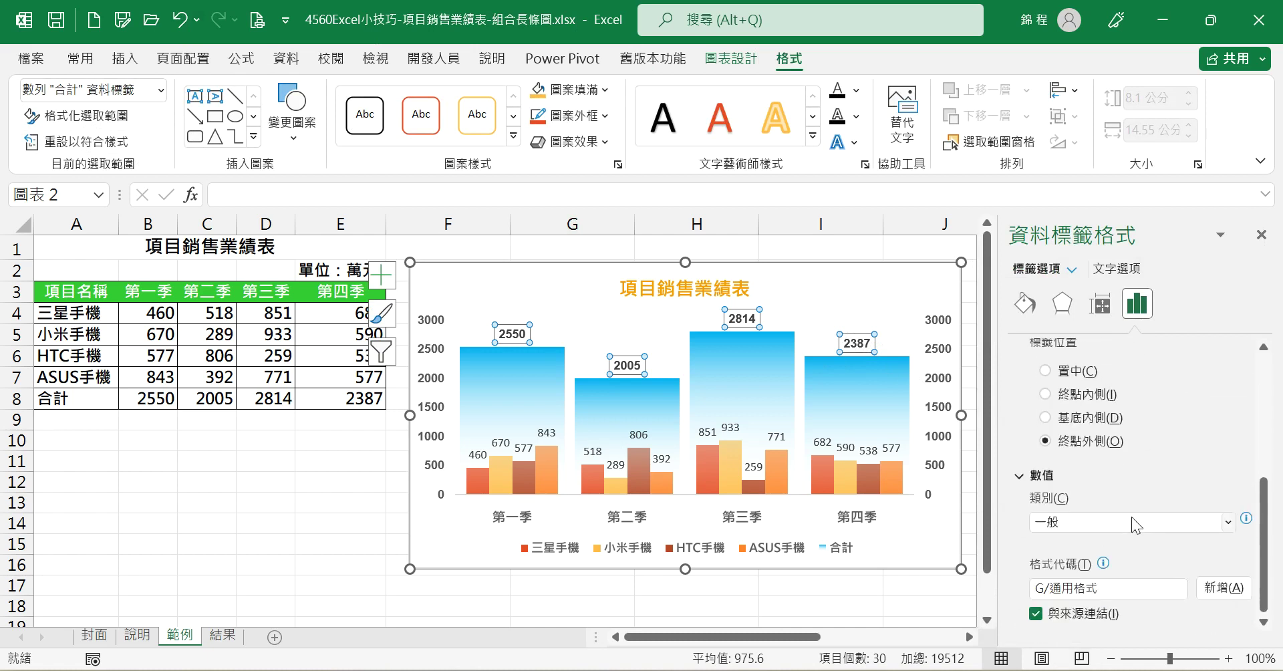
{"action": "triple_click", "coordinate": [1111, 586]}
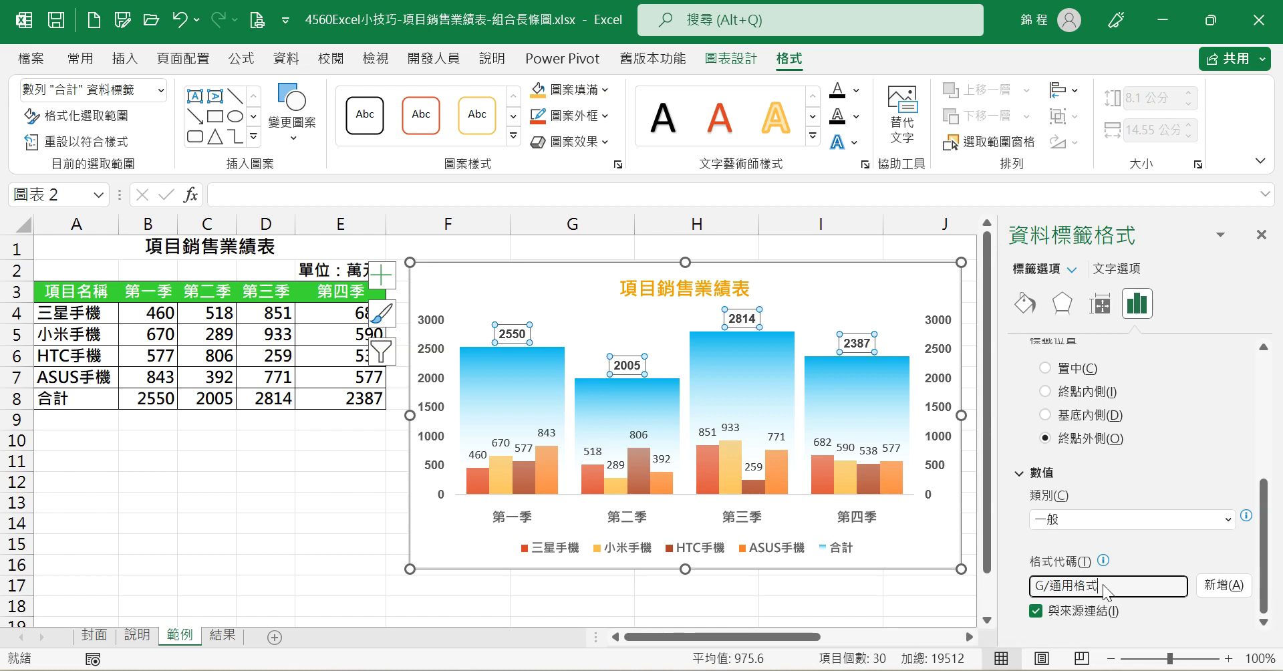
{"action": "type", "text": "#,###\"twlb mmu yrj"}
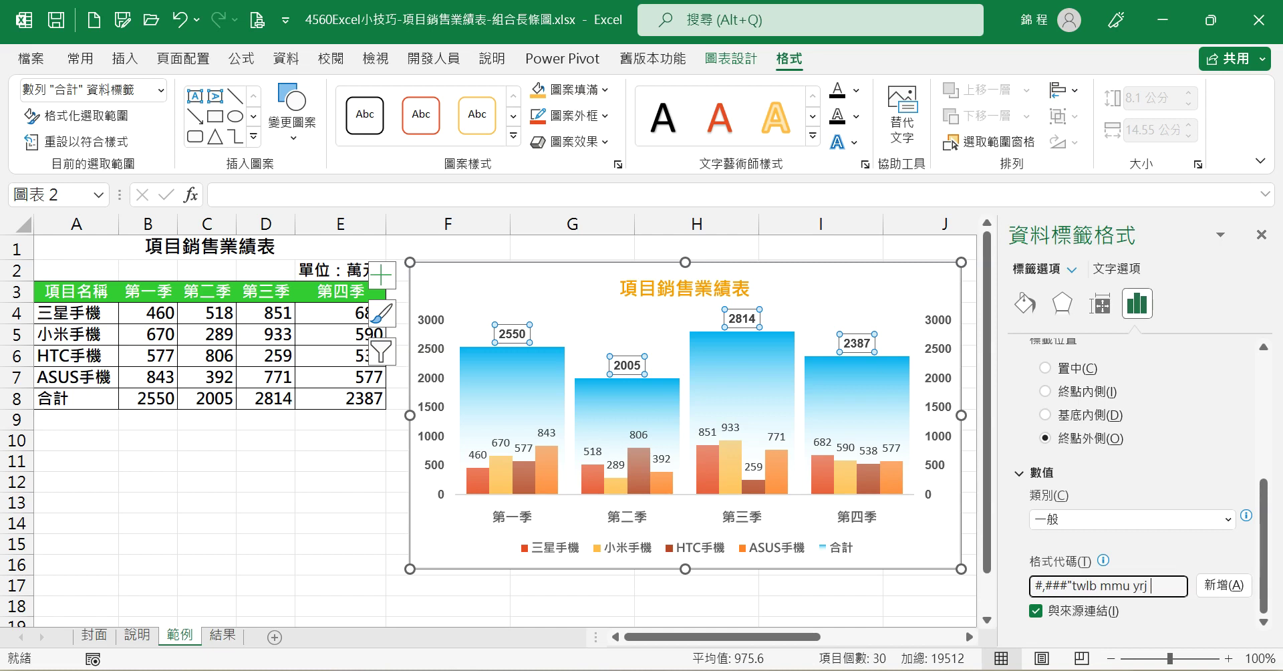
{"action": "key", "text": "BackSpace"}
{"action": "key", "text": "BackSpace"}
{"action": "key", "text": "BackSpace"}
{"action": "key", "text": "BackSpace"}
{"action": "type", "text": "twlb mmu yrj"}
{"action": "type", "text": "\""}
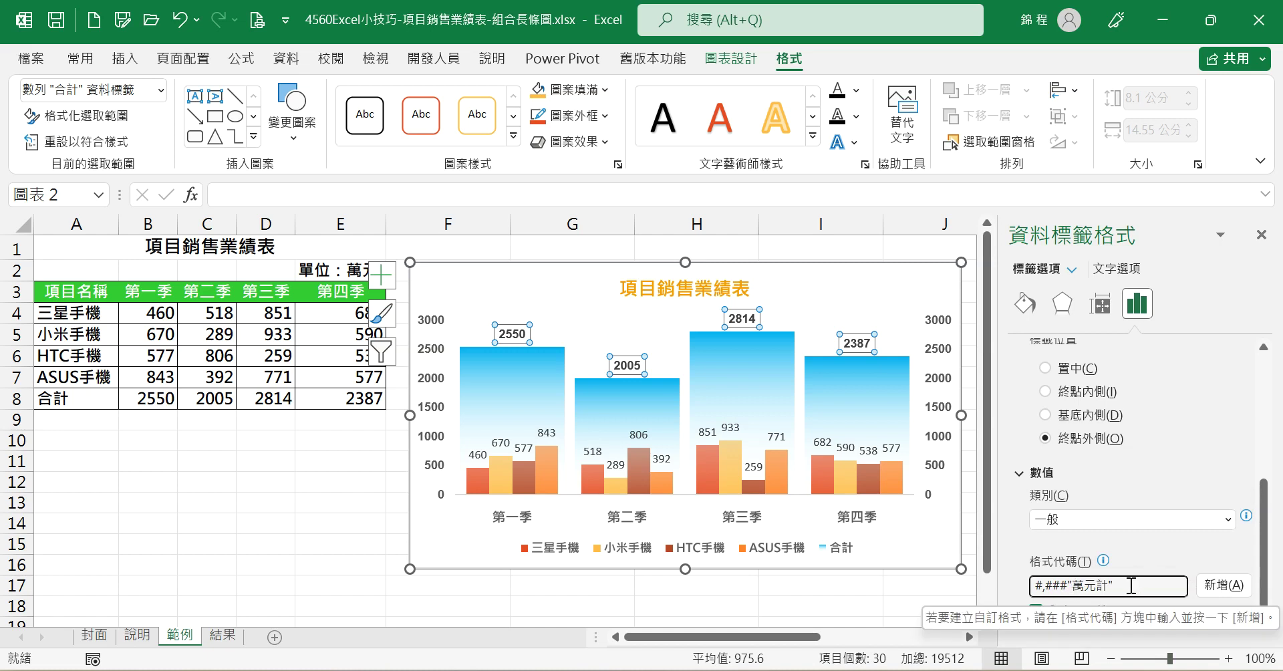
{"action": "left_click", "coordinate": [1224, 587]}
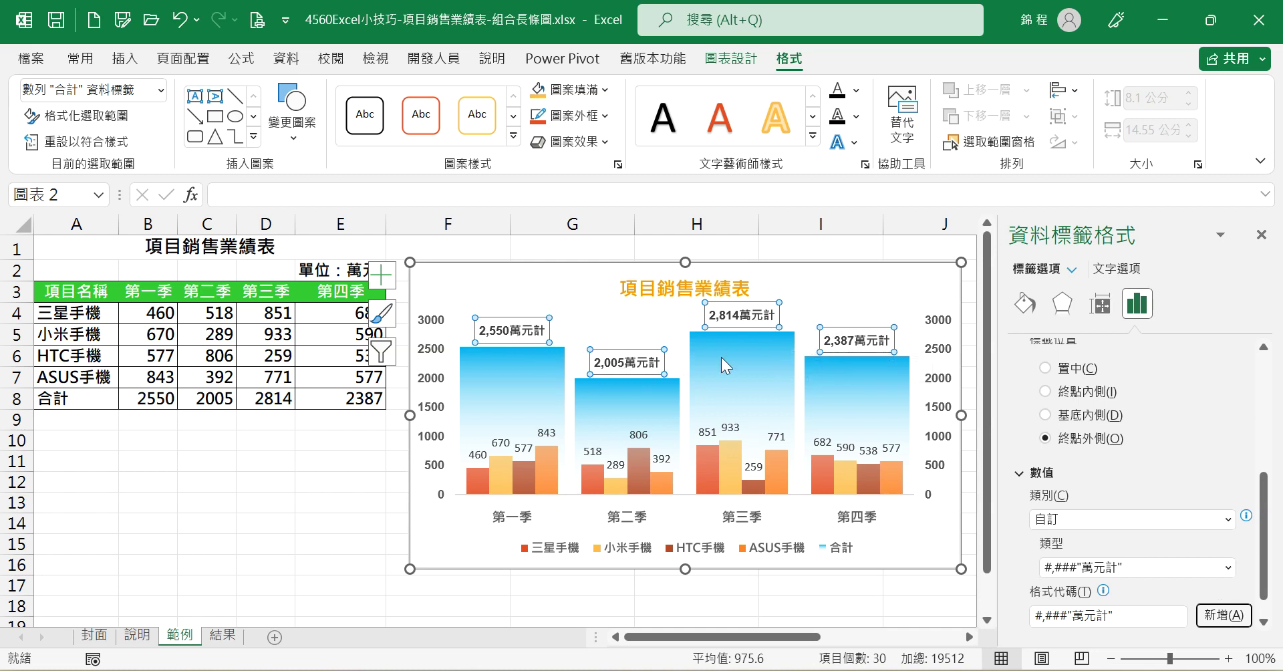
Step: Shorten the 合計 labels' custom number format to #,###"萬元", apply it and close the label formatting options
{"action": "mouse_move", "coordinate": [871, 357]}
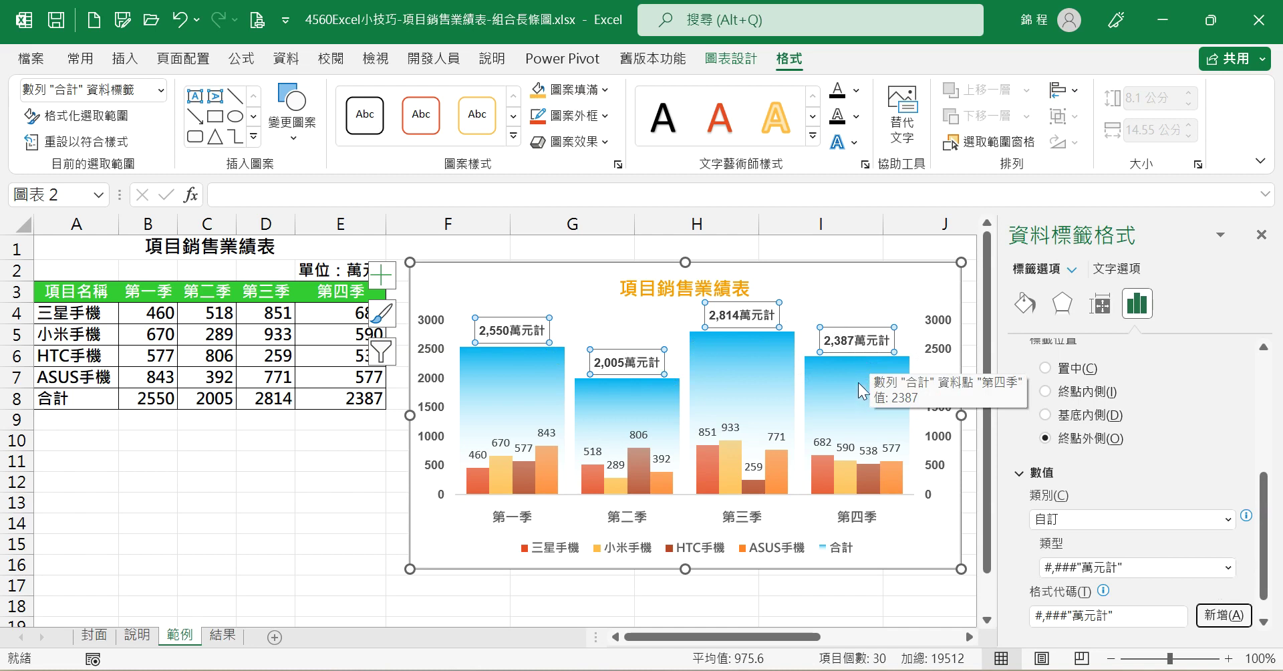
{"action": "left_click", "coordinate": [1110, 615]}
{"action": "key", "text": "BackSpace"}
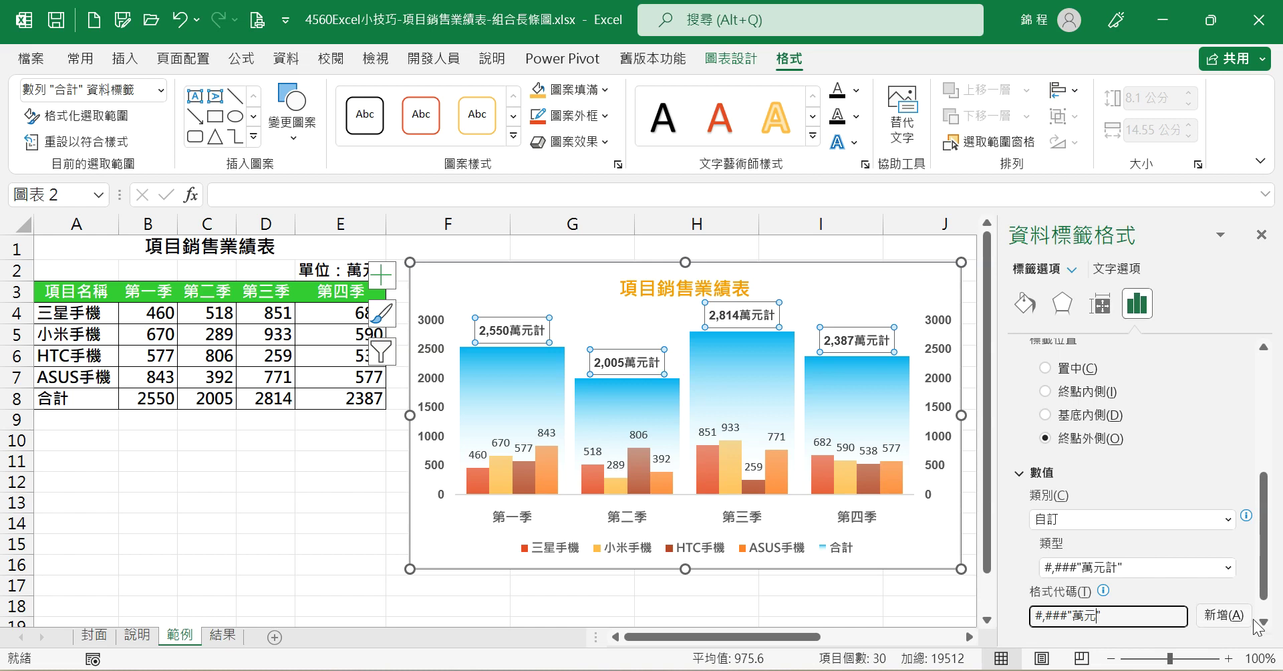
{"action": "left_click", "coordinate": [1232, 618]}
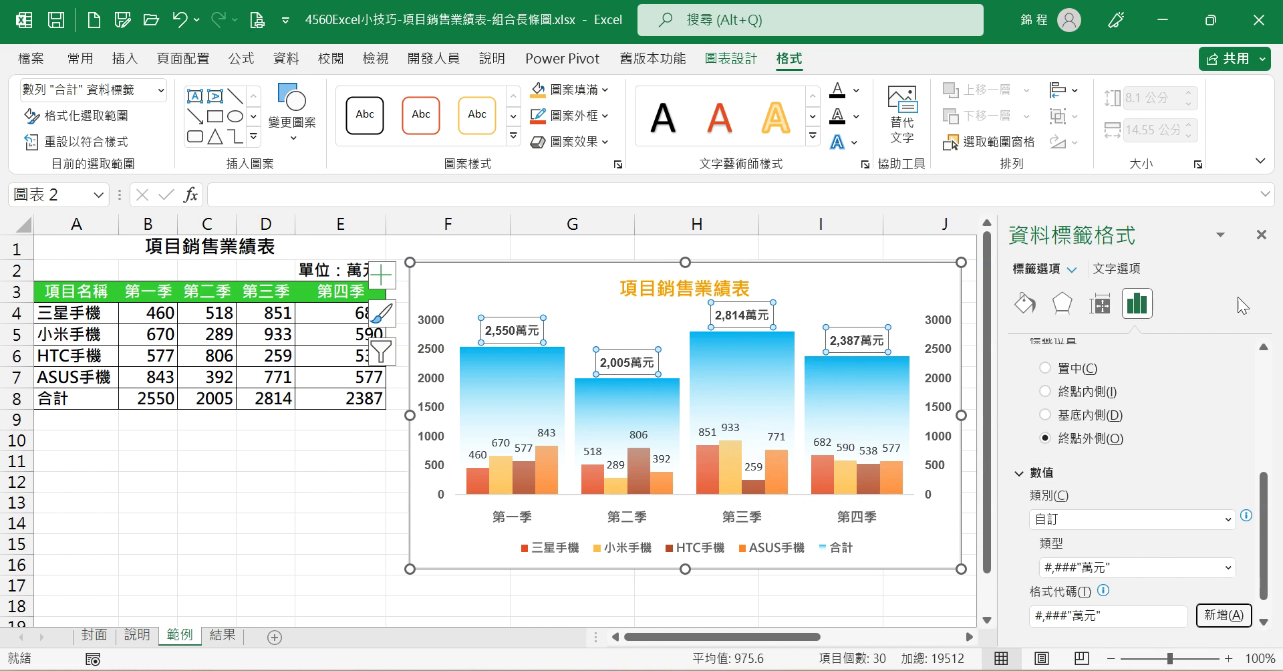
{"action": "left_click", "coordinate": [1261, 234]}
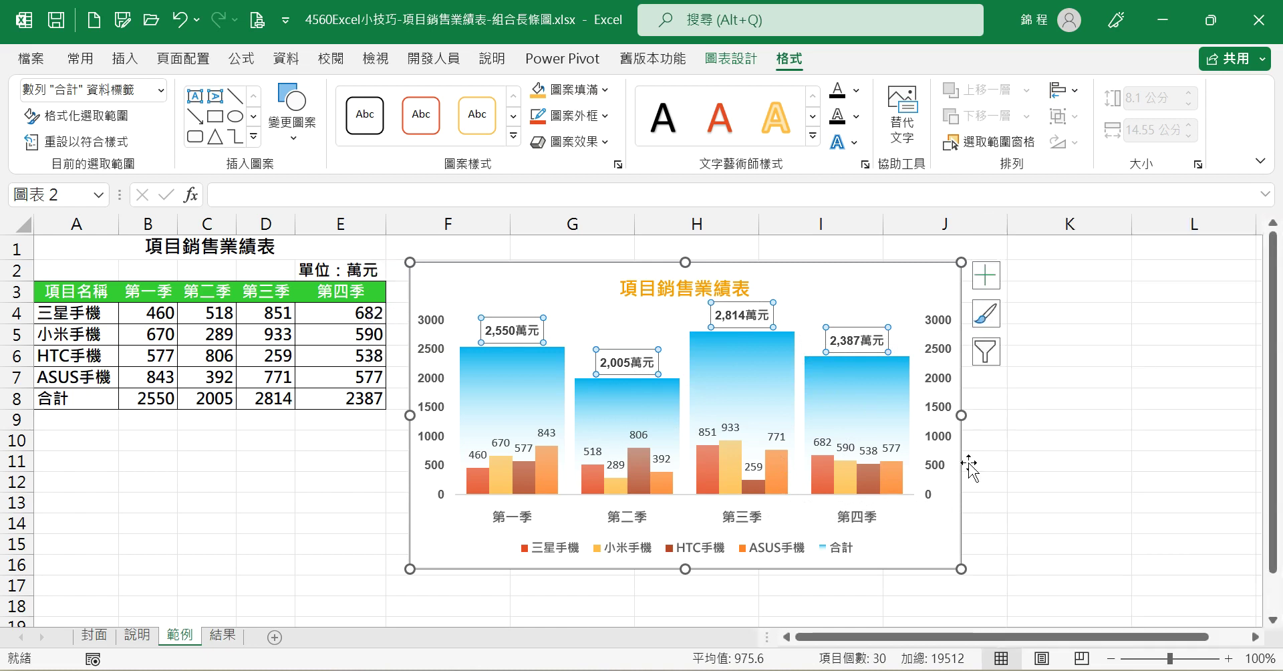